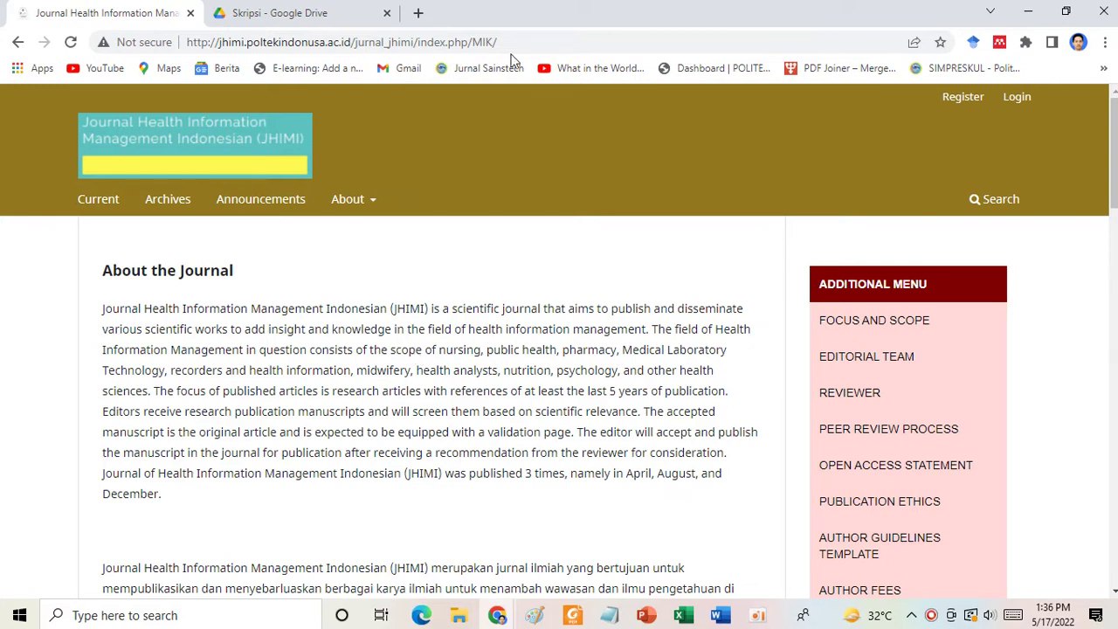
# Visit poltekindonusa.ac.id in a new tab, then return to the JHIMI journal page.
pyautogui.click(417, 13)
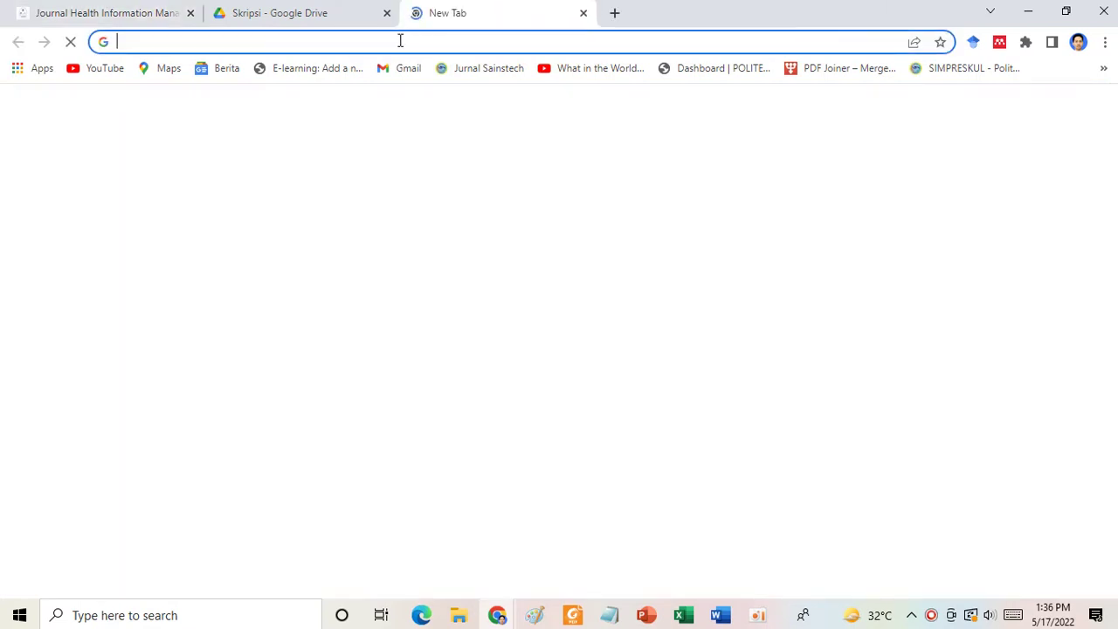
pyautogui.write('polte')
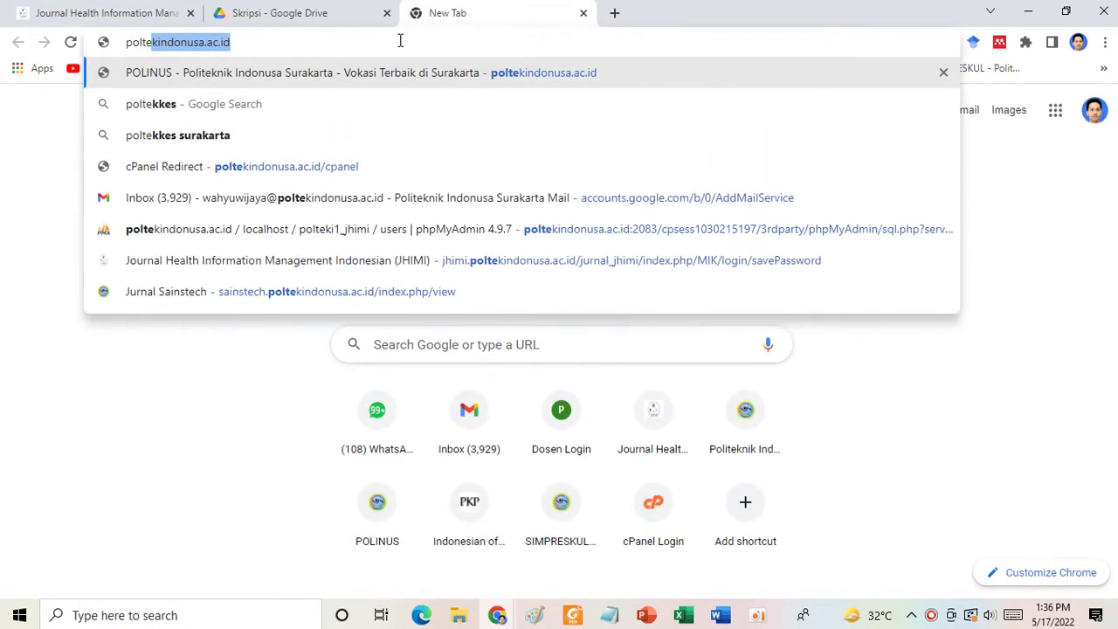
pyautogui.press('Return')
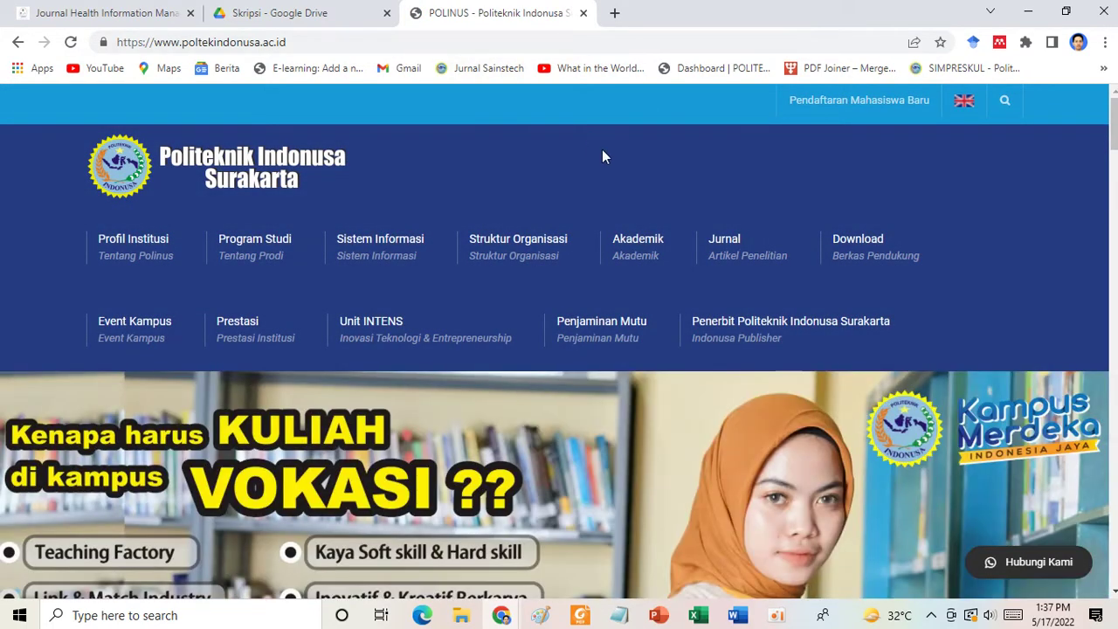
pyautogui.moveTo(865, 247)
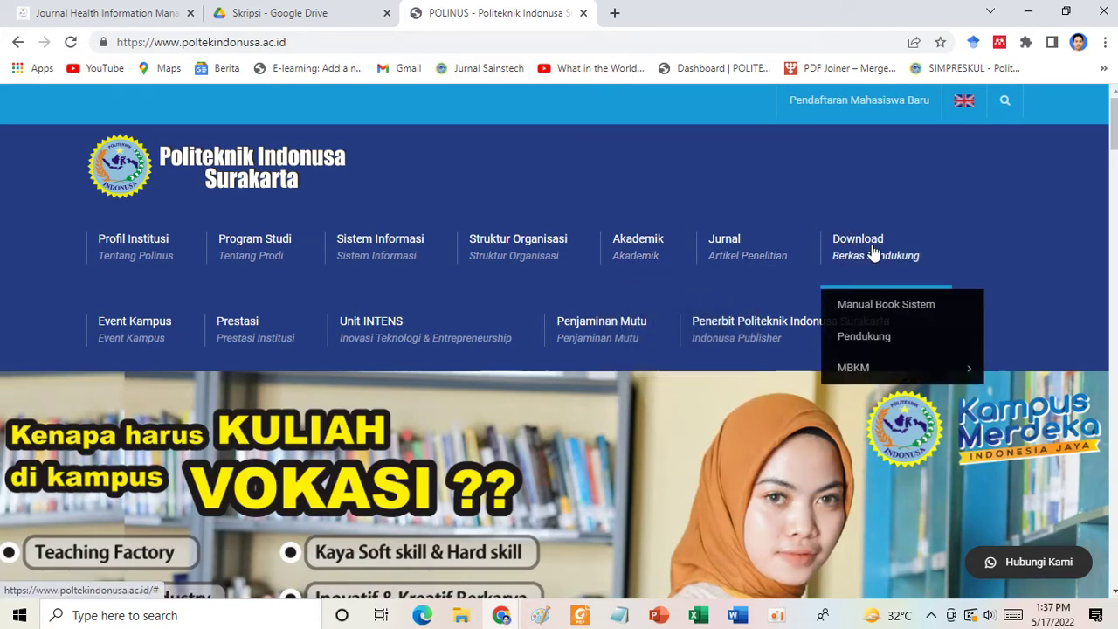
pyautogui.moveTo(638, 253)
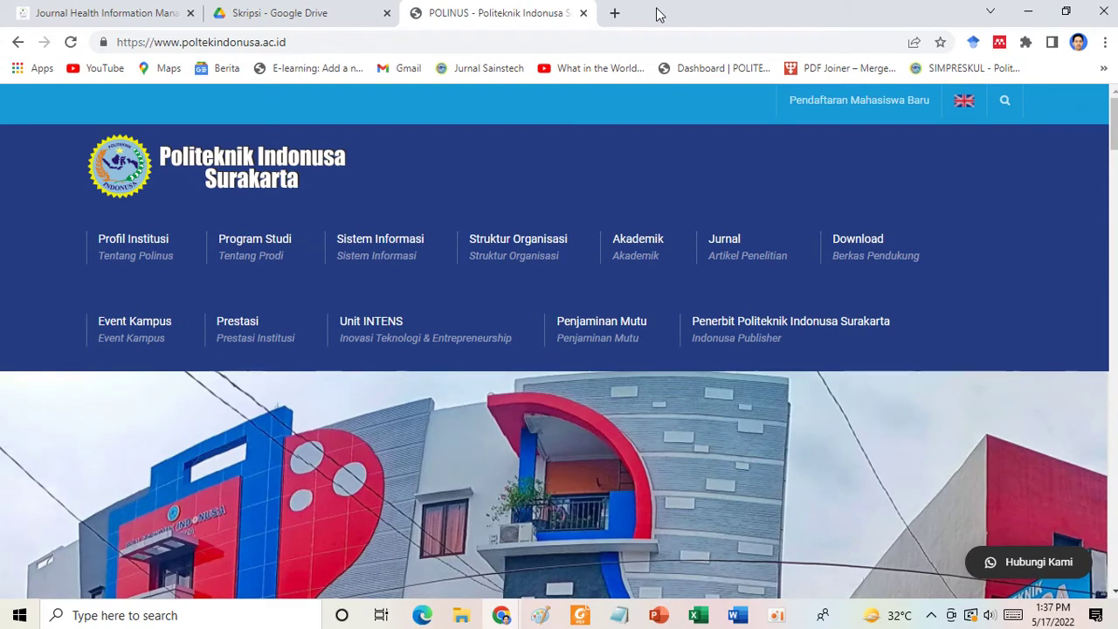
pyautogui.click(101, 14)
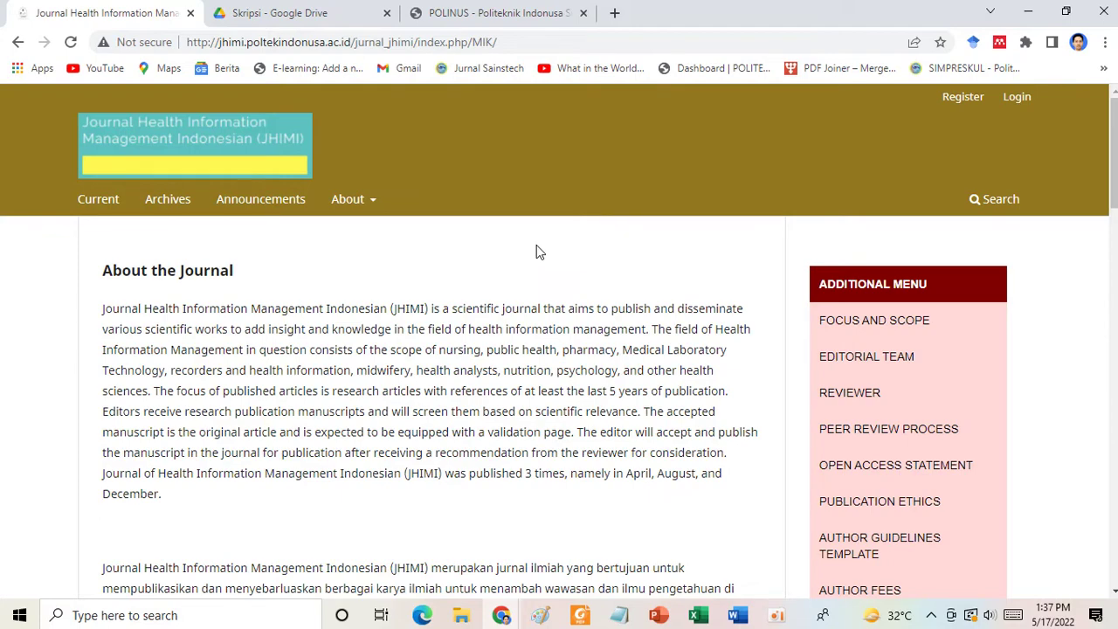
# Open AUTHOR GUIDELINES TEMPLATE from the JHIMI Additional Menu sidebar.
pyautogui.scroll(-2, 537, 252)
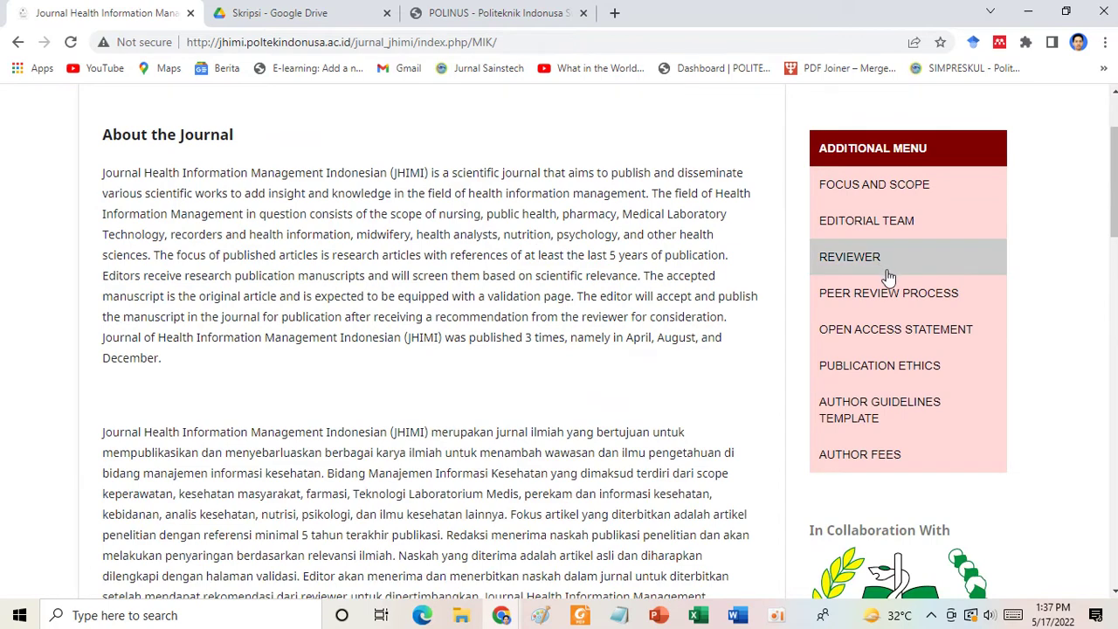
pyautogui.click(843, 422)
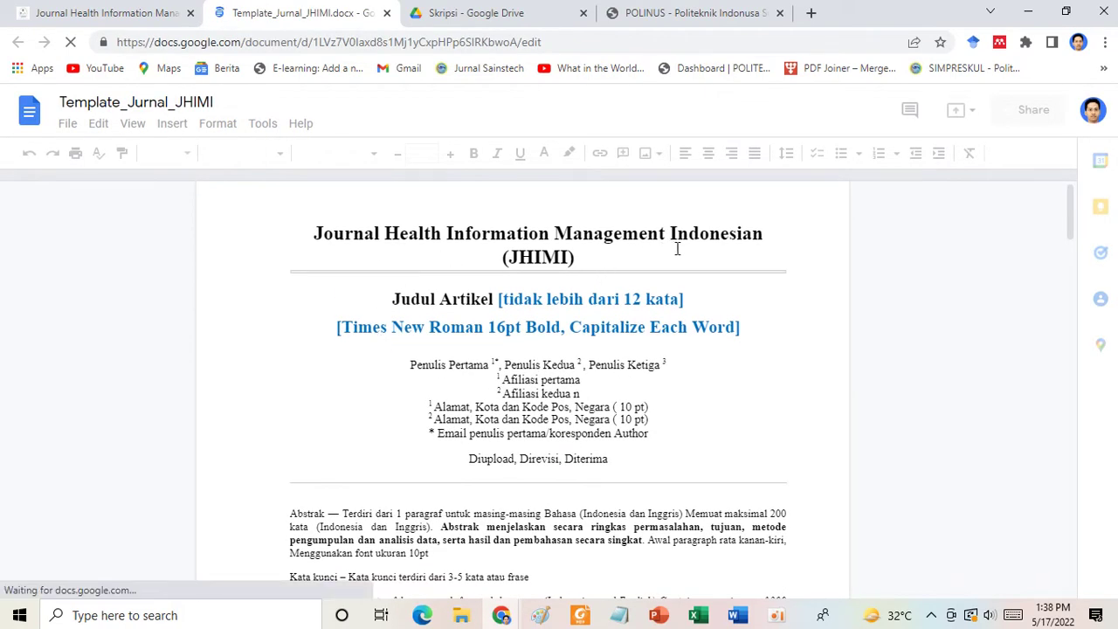
# Download Template_Jurnal_JHIMI from Google Docs as a Microsoft Word (.docx) file.
pyautogui.click(67, 126)
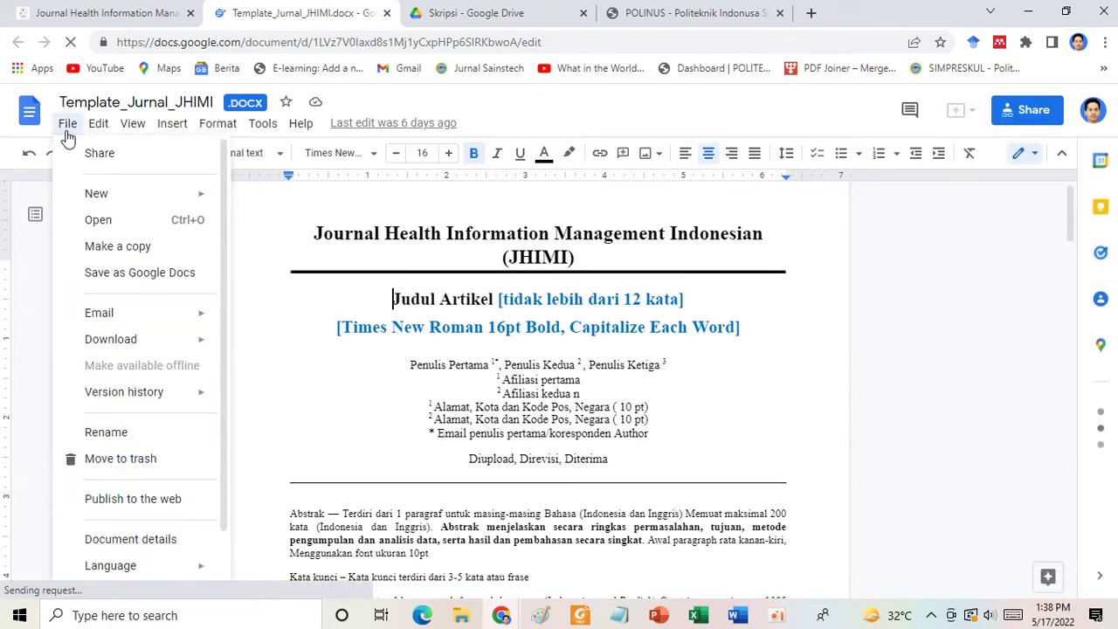
pyautogui.moveTo(197, 346)
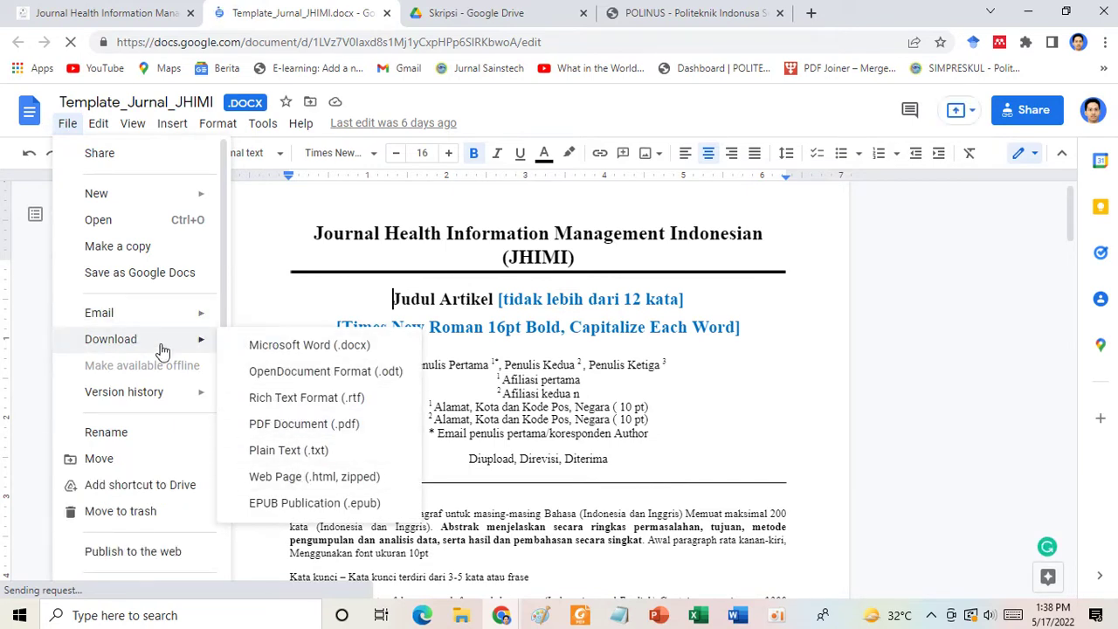
pyautogui.click(295, 346)
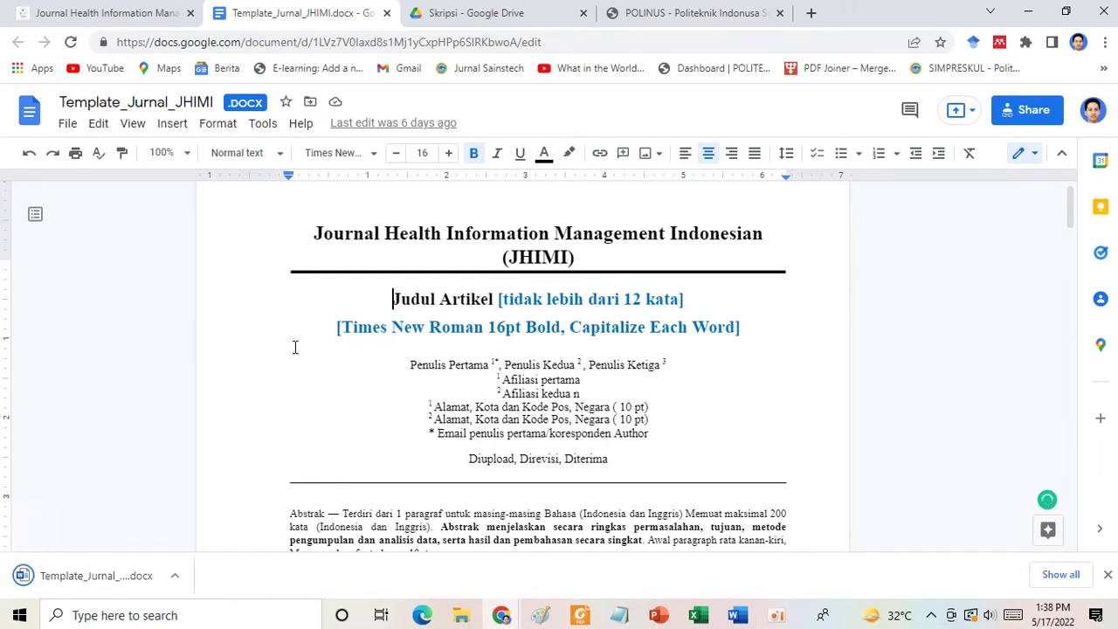
# Open Template_Jurnal_JHIMI (1) in Word with editing enabled and inspect the title lines.
pyautogui.click(77, 572)
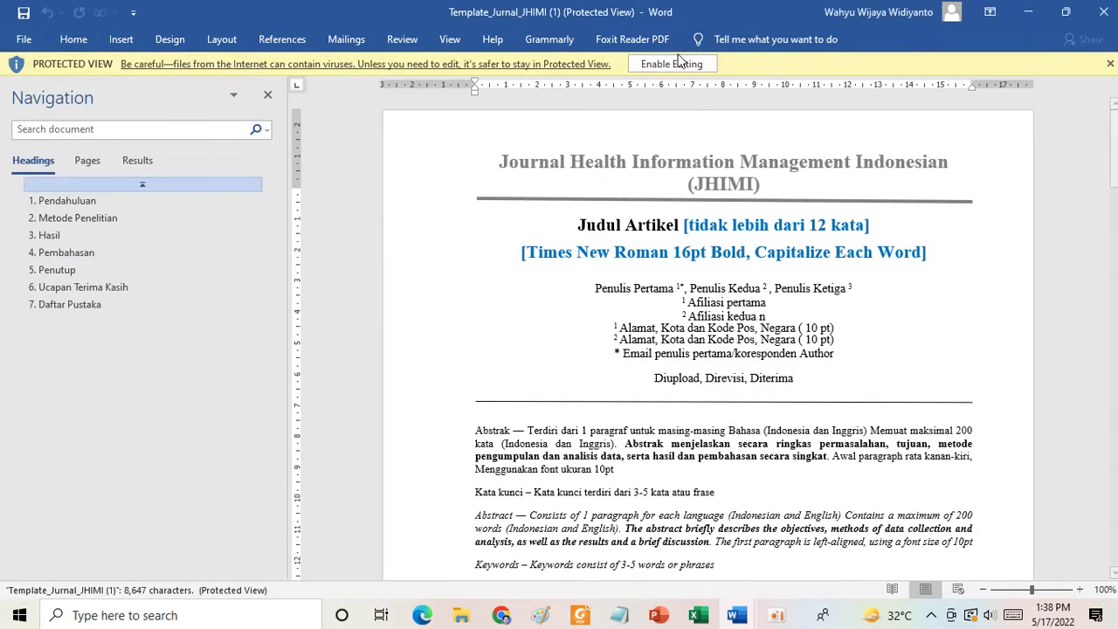
pyautogui.click(670, 66)
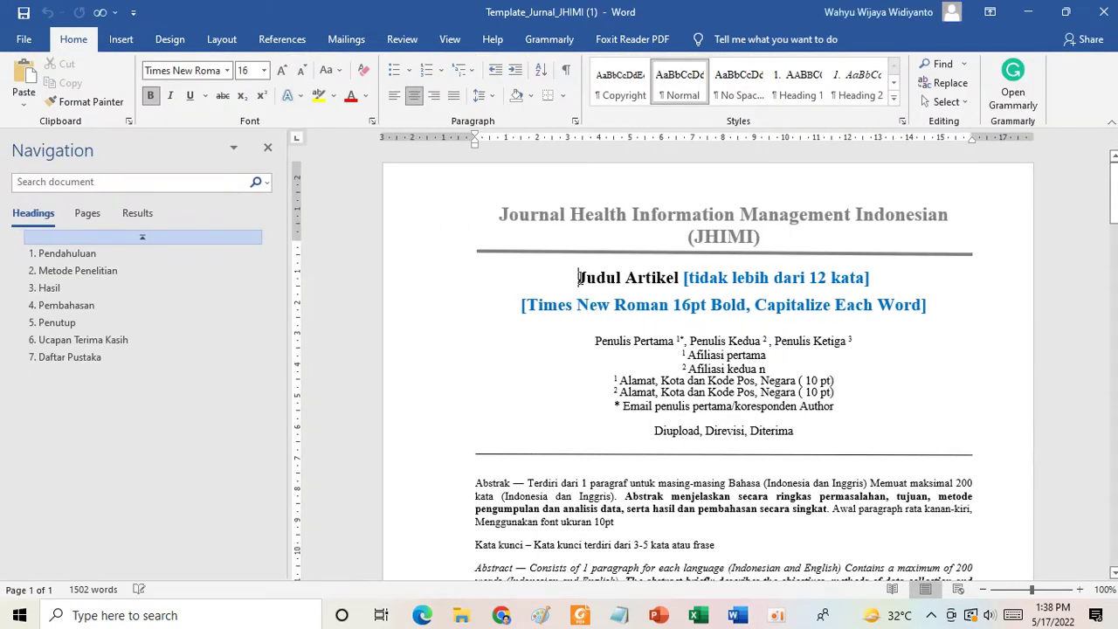
pyautogui.moveTo(578, 278); pyautogui.dragTo(688, 395)
pyautogui.click(657, 373)
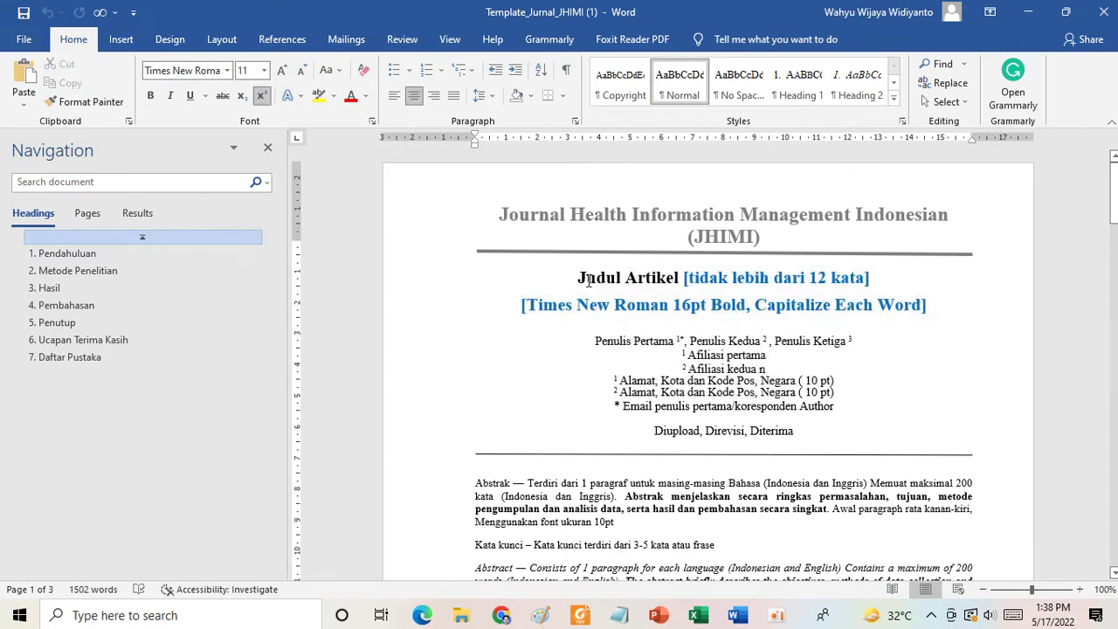
pyautogui.moveTo(577, 278); pyautogui.dragTo(926, 306)
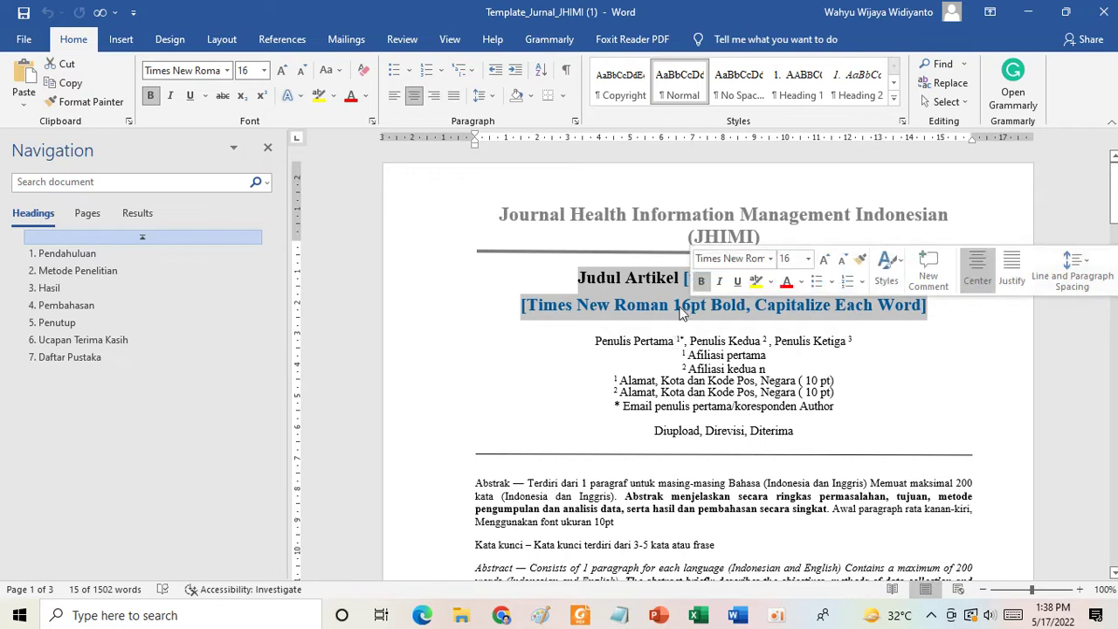
pyautogui.click(634, 342)
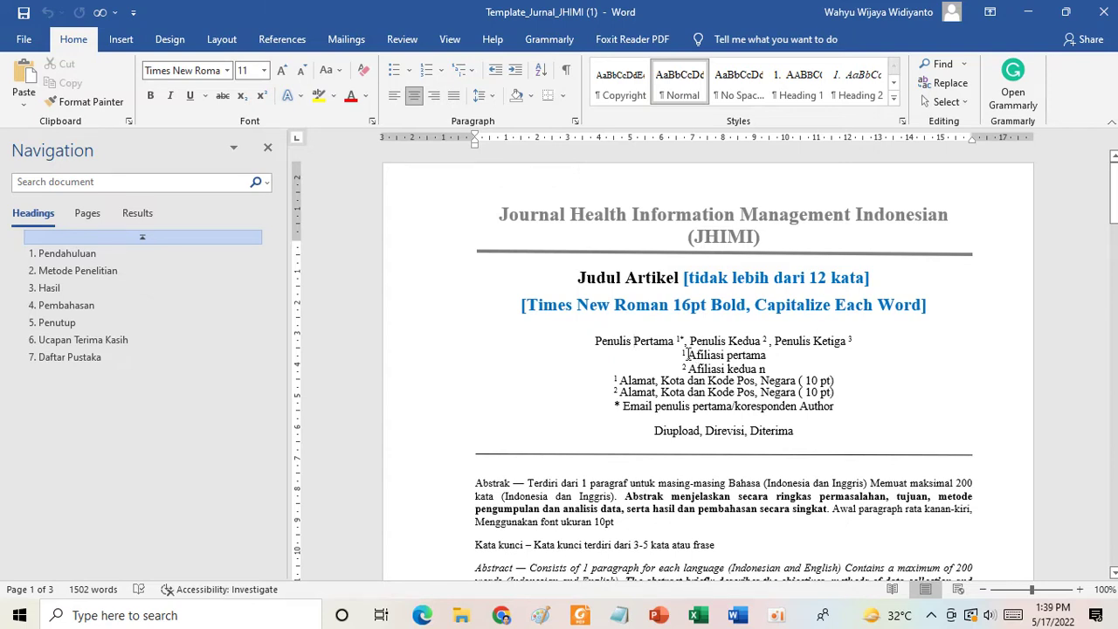
# Extend the affiliation superscript to 1,2,3 and replace 'Afiliasi pertama' with 'Poli---'.
pyautogui.click(687, 354)
pyautogui.write(',2')
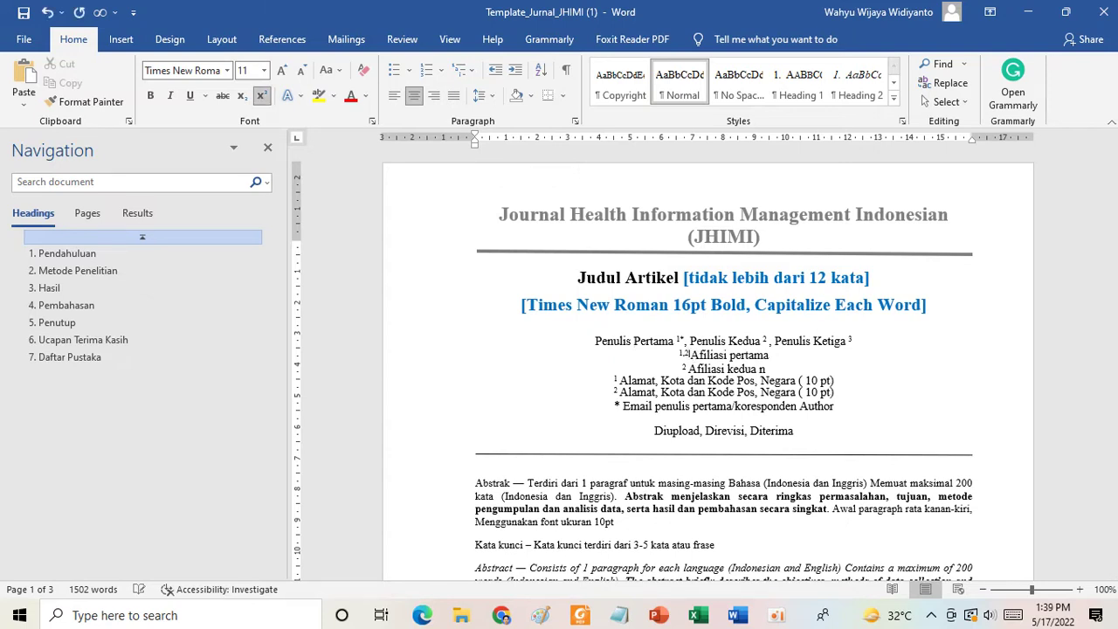
pyautogui.write(',3')
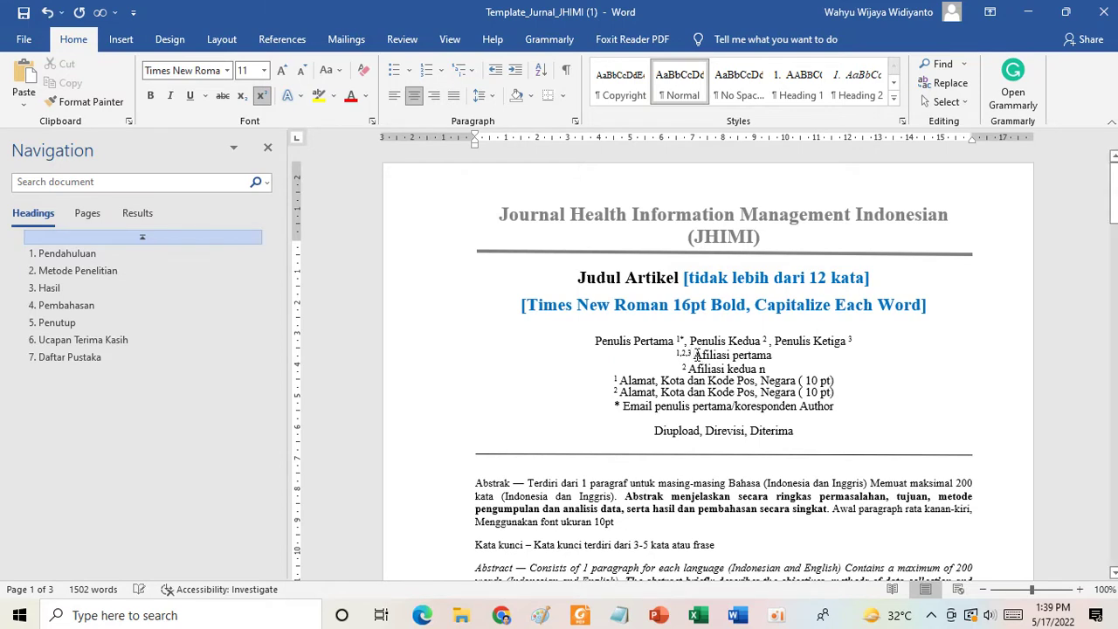
pyautogui.moveTo(695, 356); pyautogui.dragTo(767, 369)
pyautogui.press('Delete')
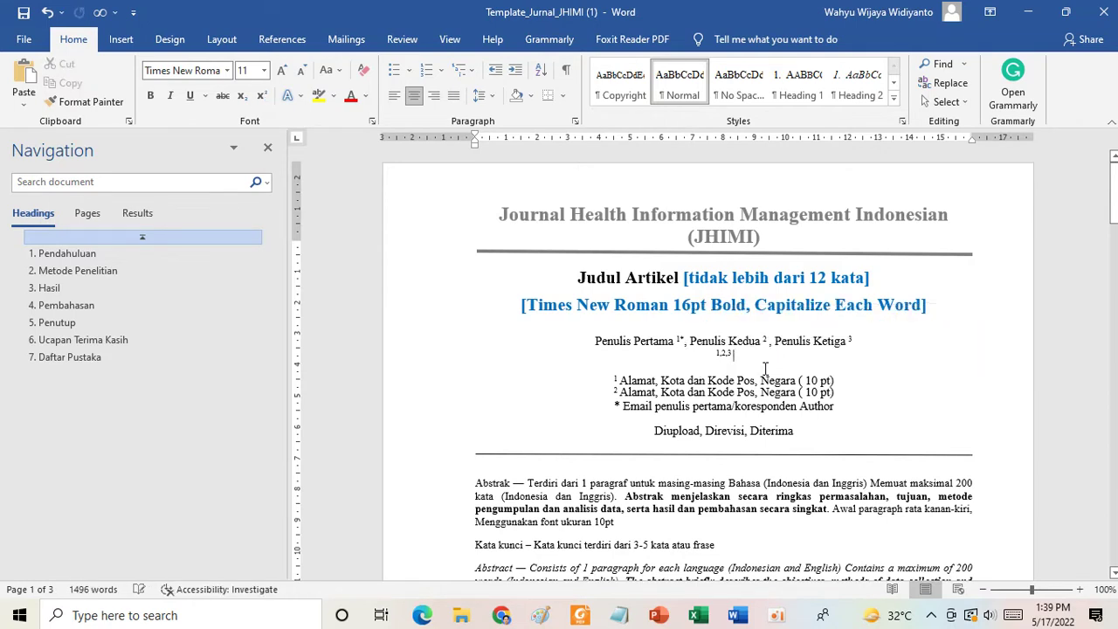
pyautogui.write('Po')
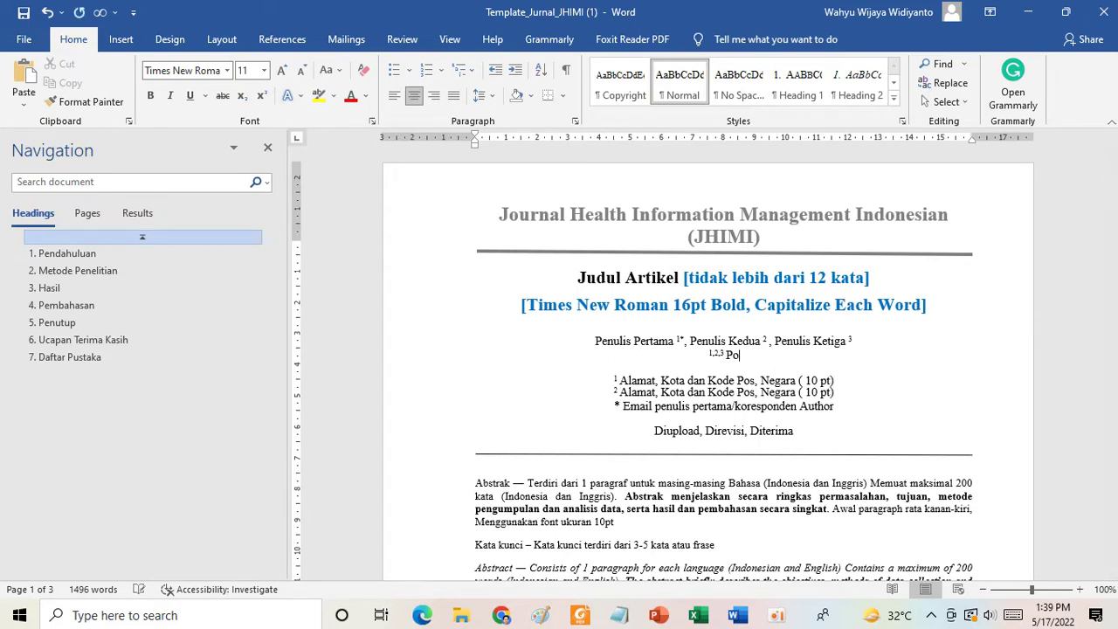
pyautogui.write('li---')
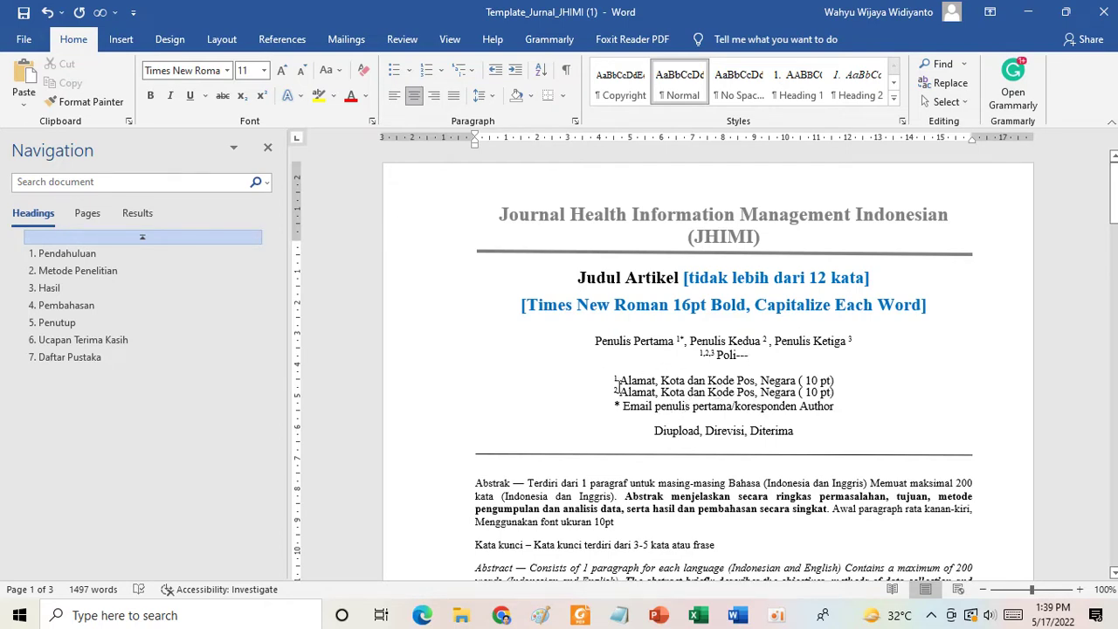
# Replace both Alamat address lines with a single superscript 1,2,3 line.
pyautogui.moveTo(623, 385); pyautogui.dragTo(834, 394)
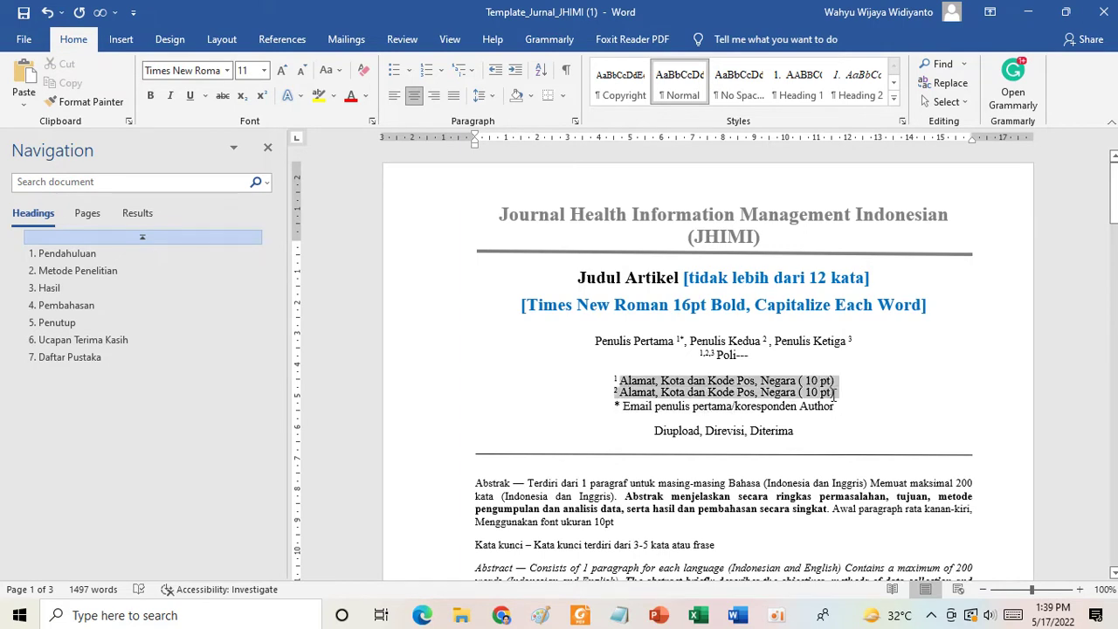
pyautogui.press('BackSpace')
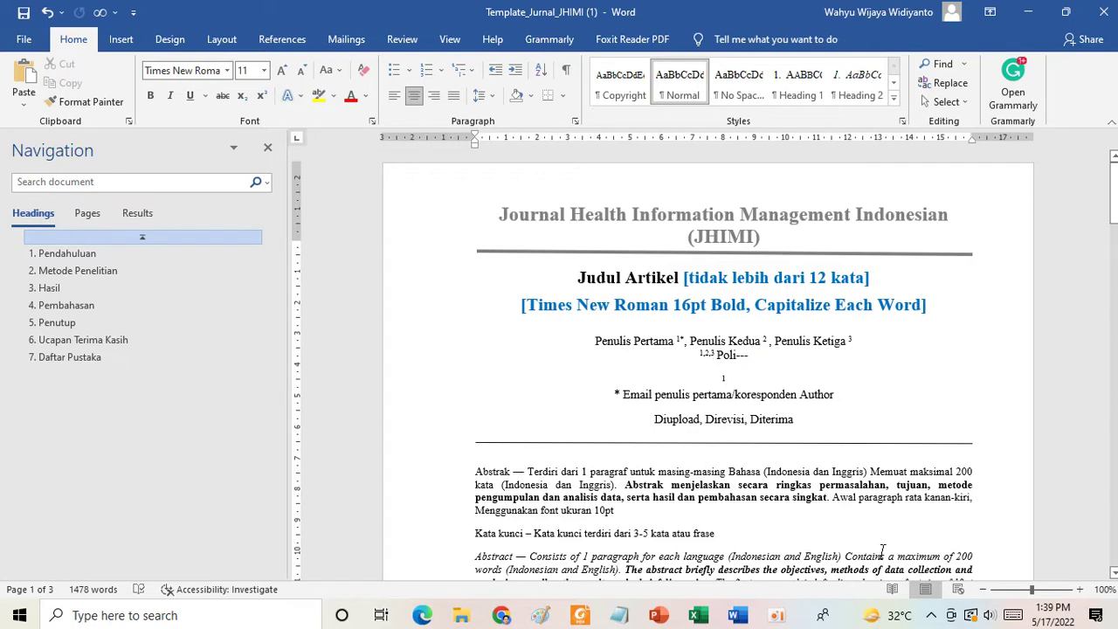
pyautogui.press('BackSpace')
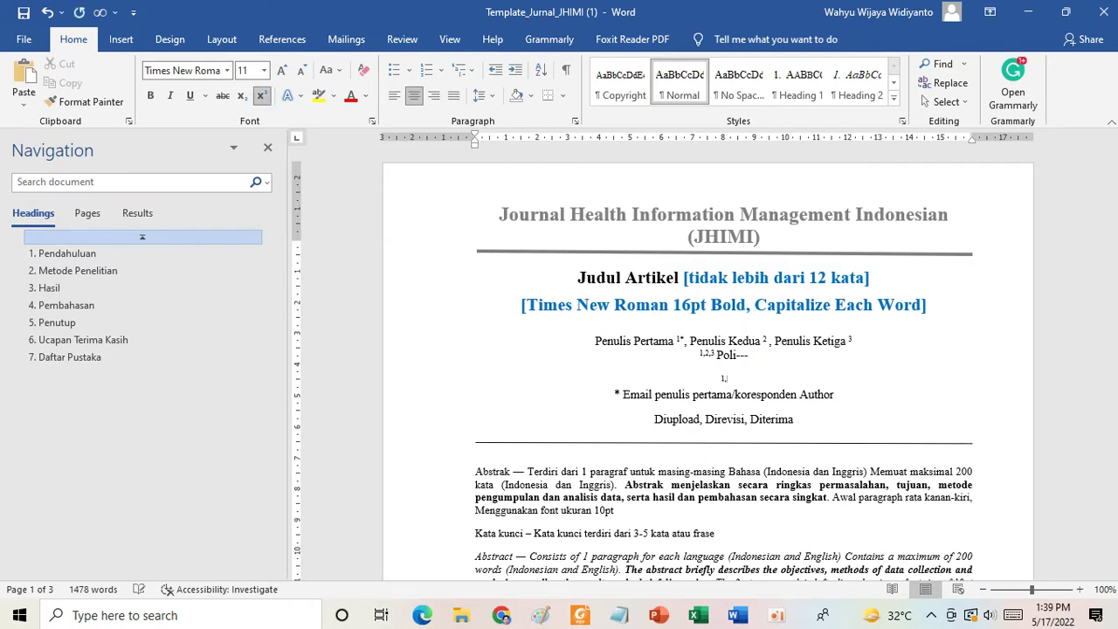
pyautogui.write(',2,3')
pyautogui.click(615, 394)
pyautogui.click(723, 379)
pyautogui.moveTo(741, 617)
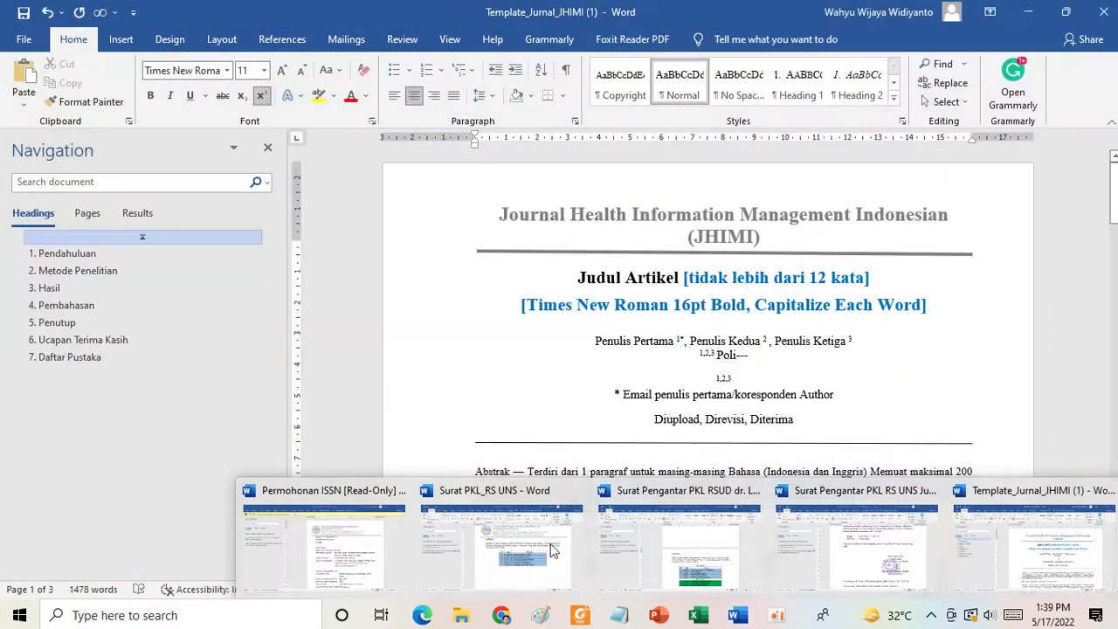
# Select the journal's street address in the JHIMI website footer.
pyautogui.moveTo(502, 615)
pyautogui.click(549, 594)
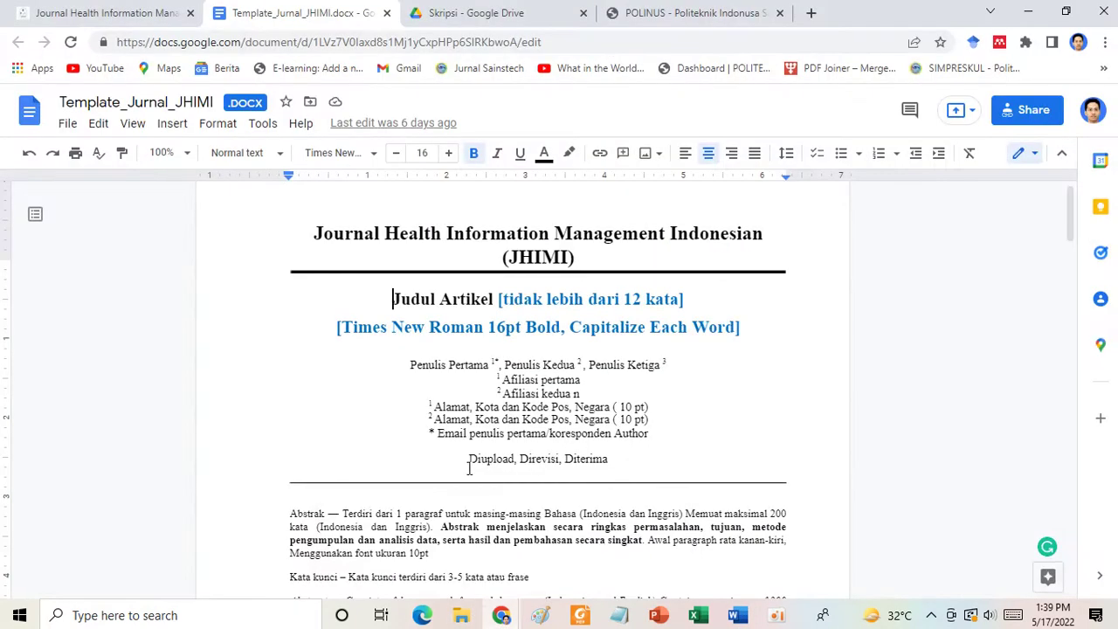
pyautogui.click(131, 13)
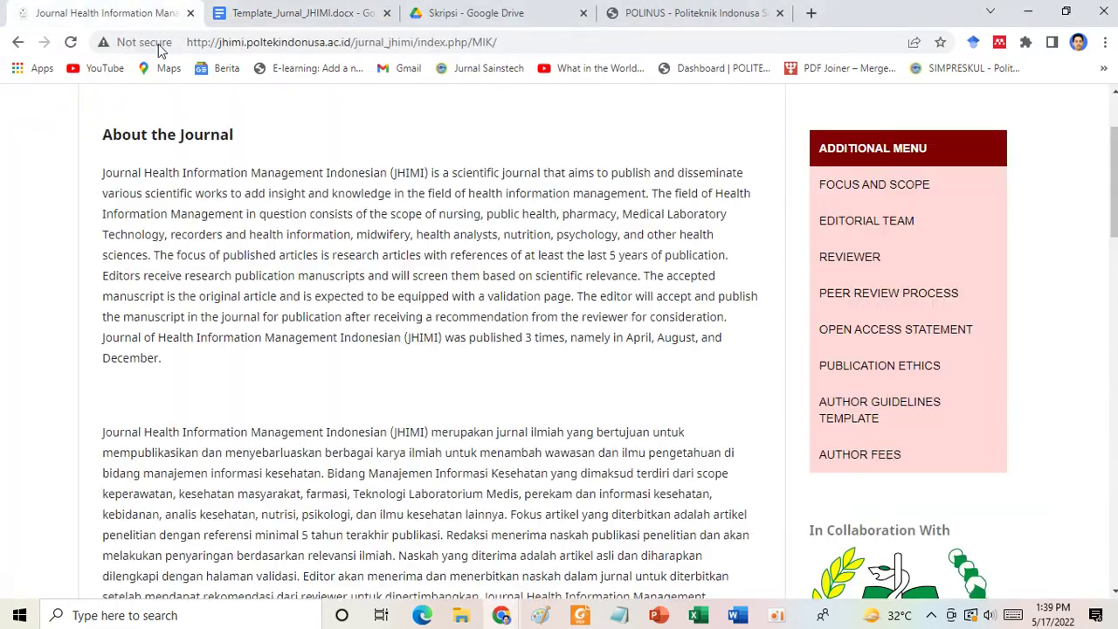
pyautogui.scroll(-15, 364, 293)
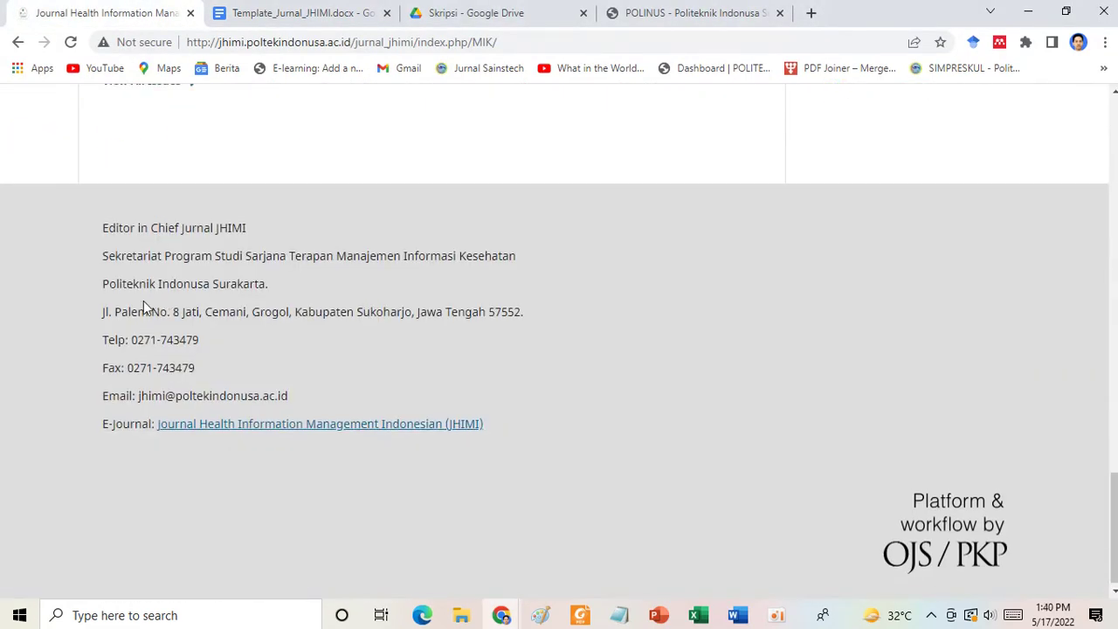
pyautogui.moveTo(100, 312); pyautogui.dragTo(521, 311)
pyautogui.hotkey('ctrl', 'c')
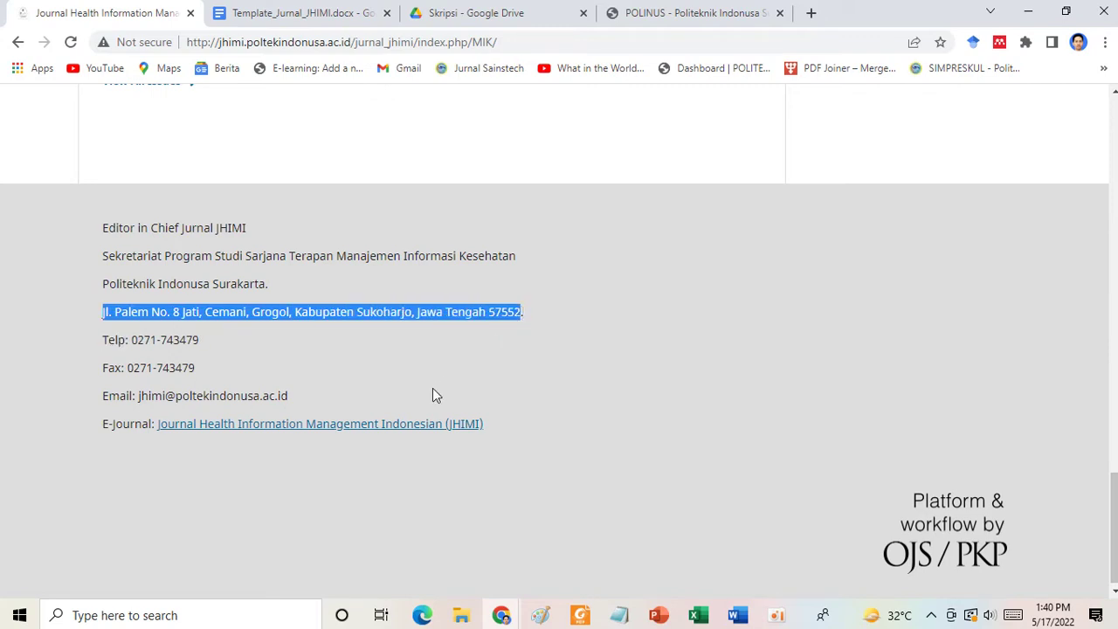
# Strip the address's formatting by pasting it into a new Notepad window and cutting it back.
pyautogui.click(622, 612)
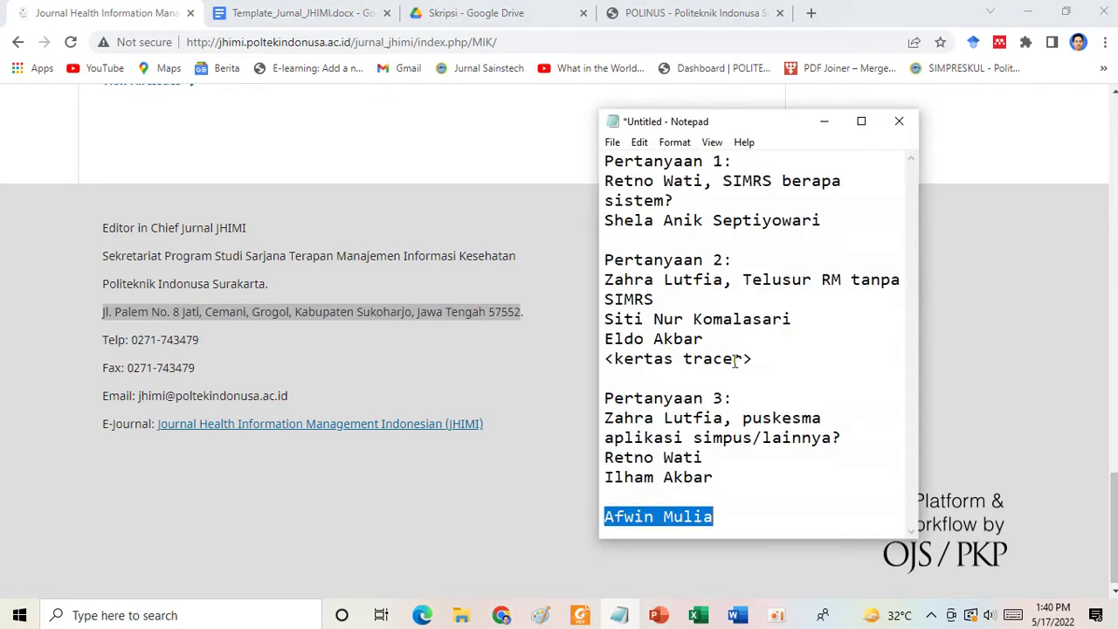
pyautogui.click(613, 142)
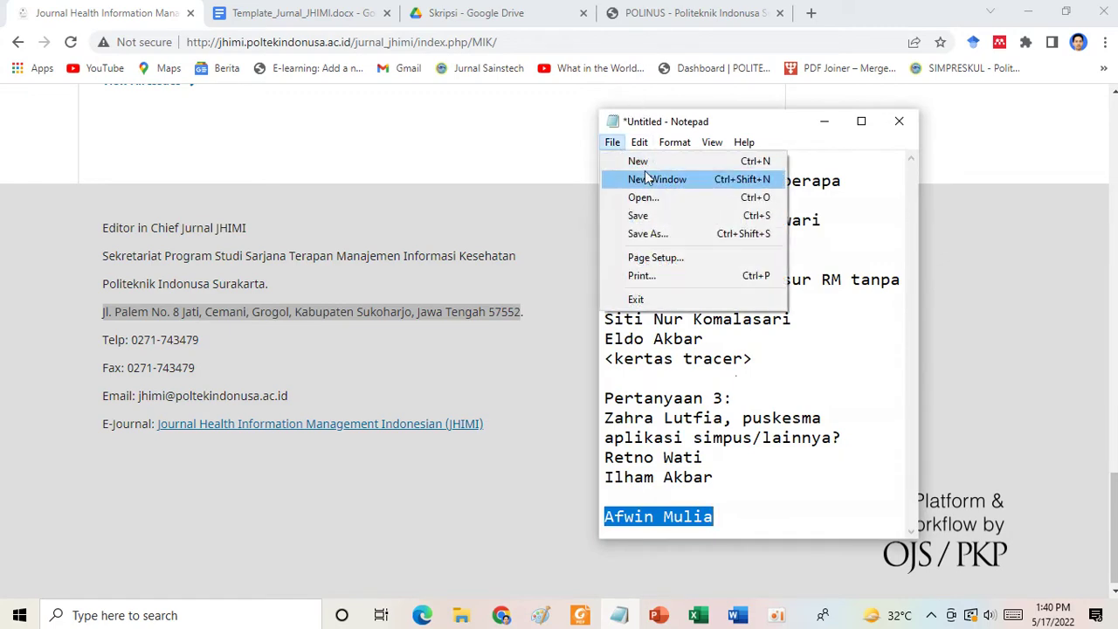
pyautogui.click(652, 183)
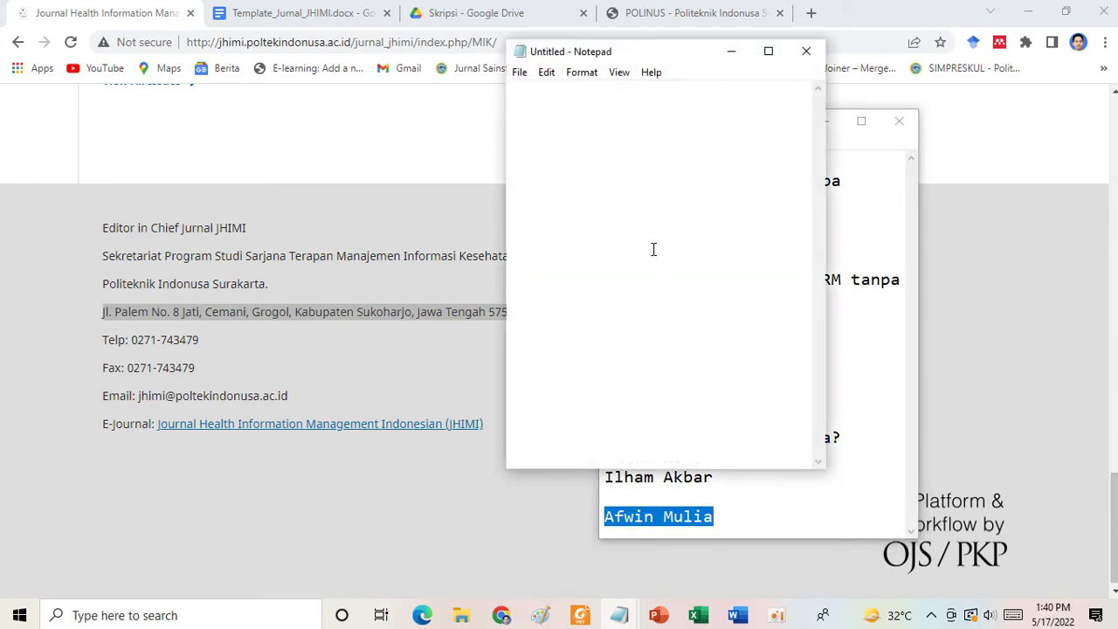
pyautogui.hotkey('ctrl', 'v')
pyautogui.hotkey('ctrl', 'a')
pyautogui.hotkey('ctrl', 'c')
pyautogui.press('Delete')
pyautogui.click(737, 616)
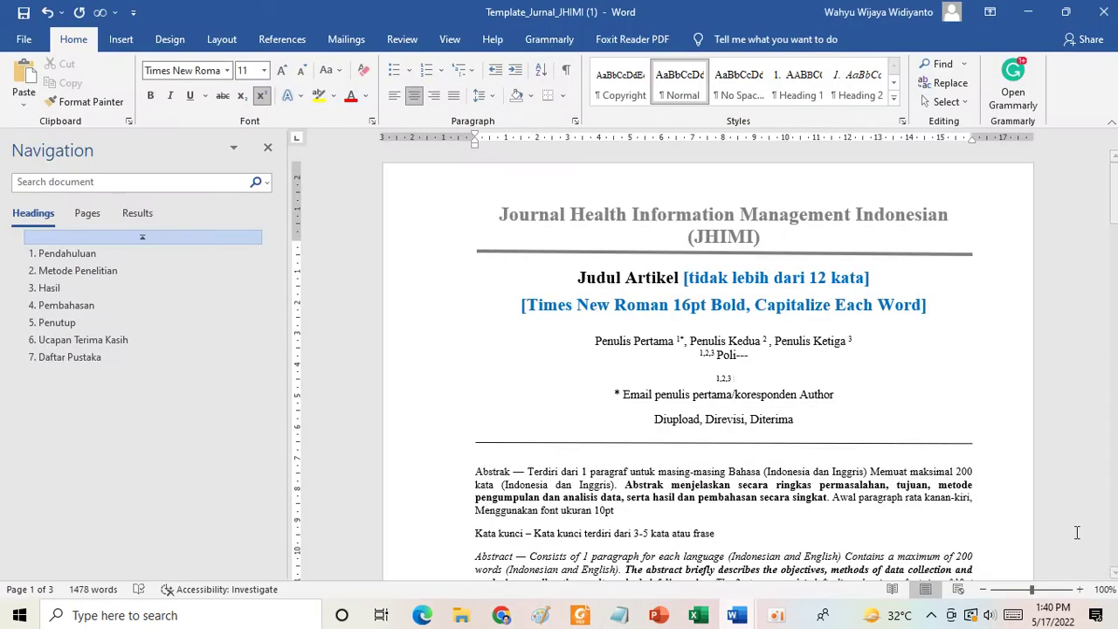
# Paste the street address after the 1,2,3 marker and turn off superscript on that line.
pyautogui.click(1013, 564)
pyautogui.hotkey('ctrl', 'v')
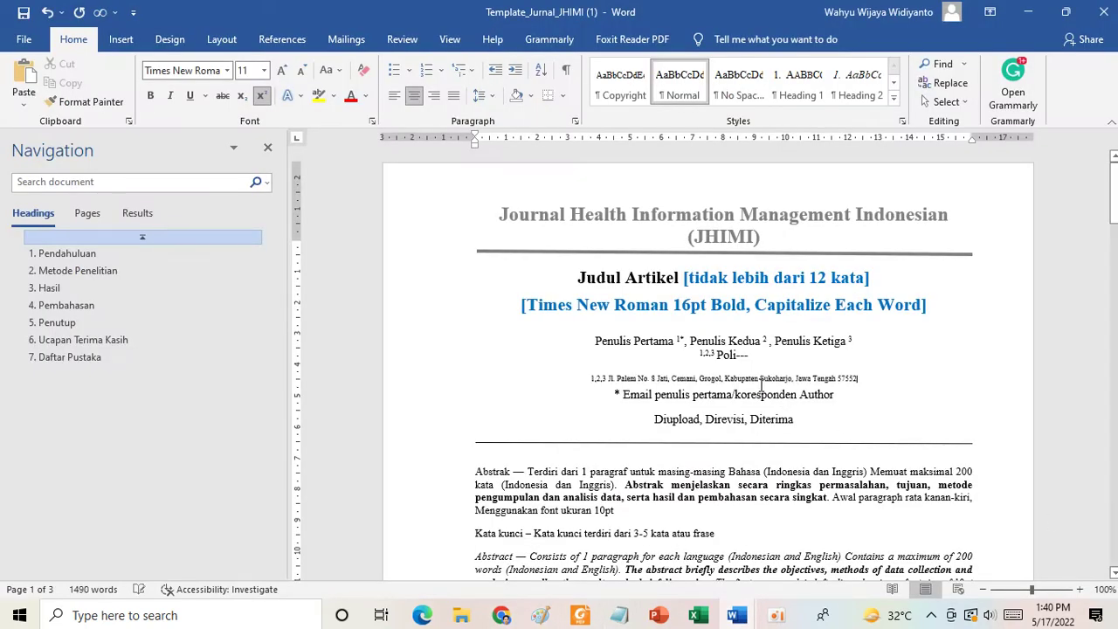
pyautogui.moveTo(615, 378); pyautogui.dragTo(590, 379)
pyautogui.moveTo(796, 373); pyautogui.dragTo(858, 378)
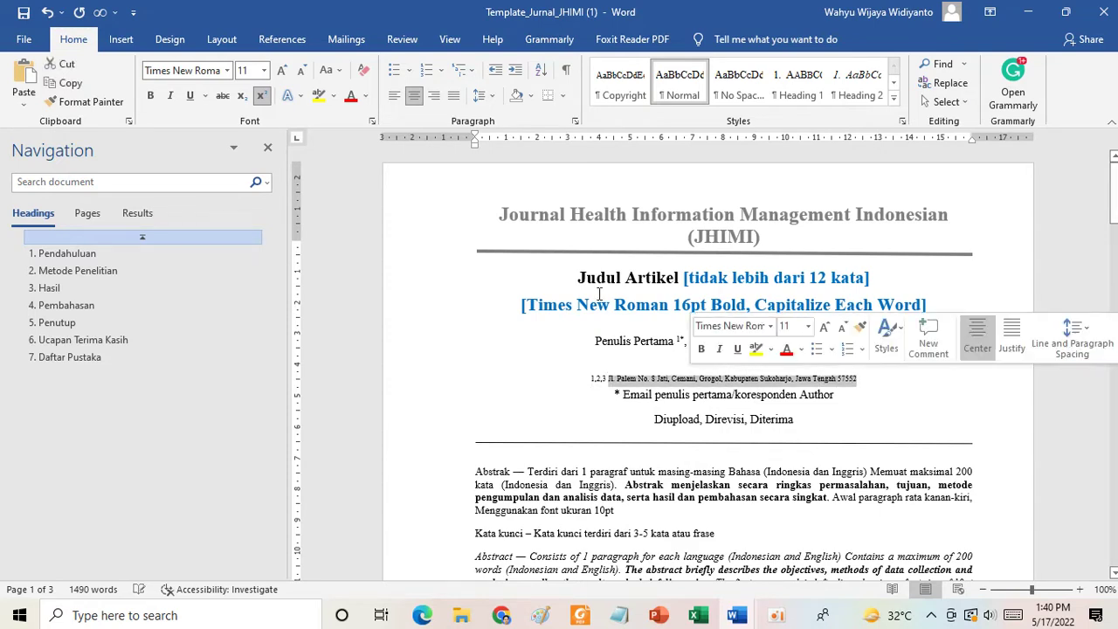
pyautogui.click(261, 96)
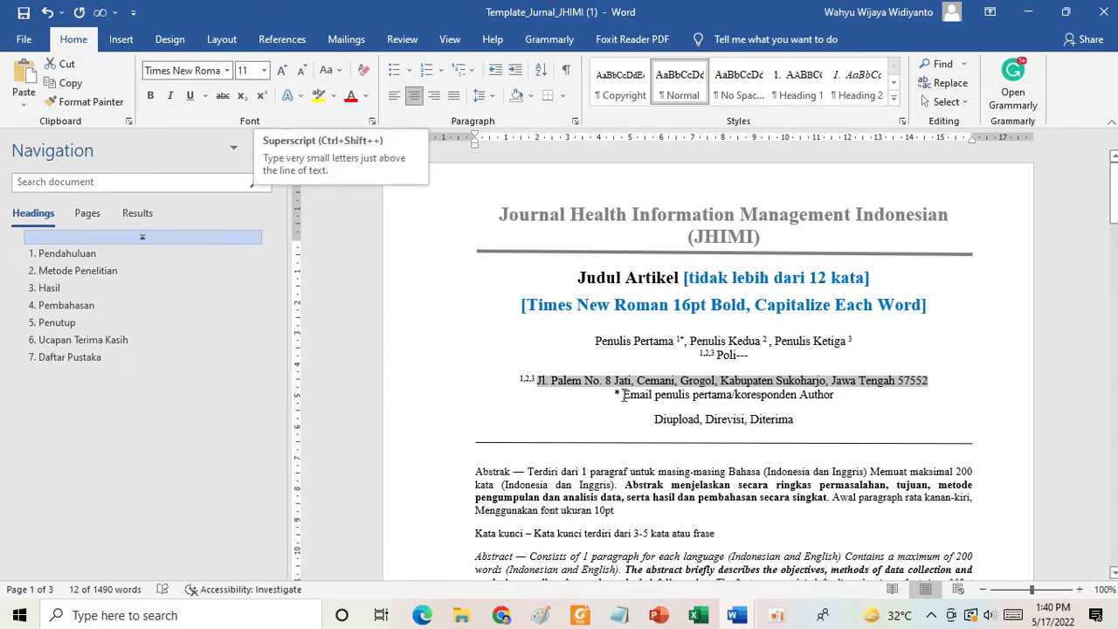
pyautogui.click(568, 407)
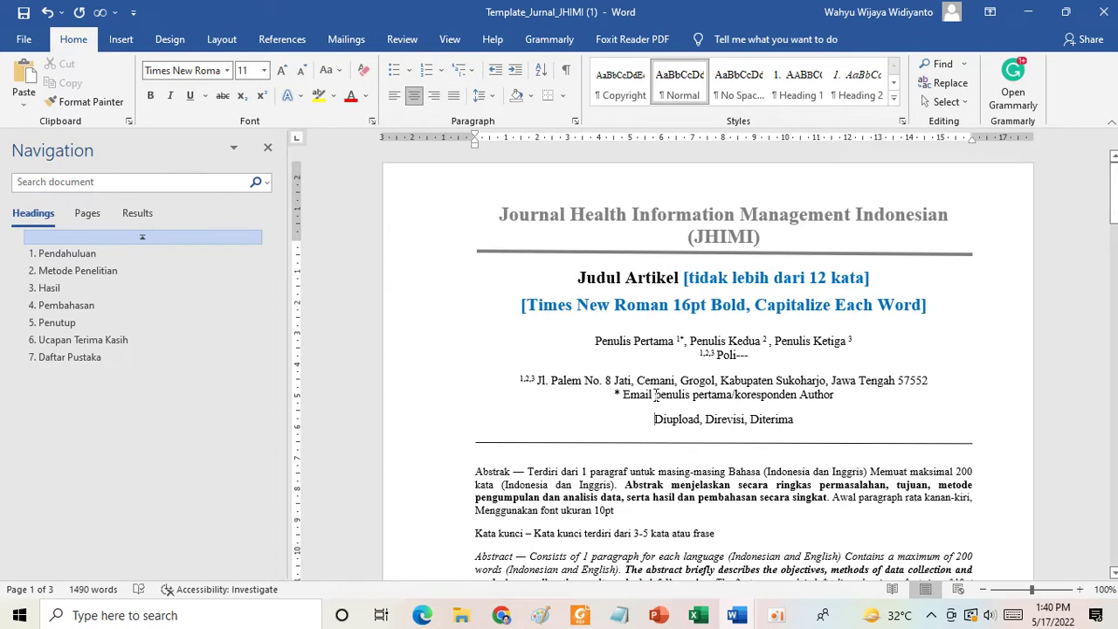
# Replace the Email placeholder with an address on the poltekindonusa.ac.id domain.
pyautogui.moveTo(655, 394); pyautogui.dragTo(824, 400)
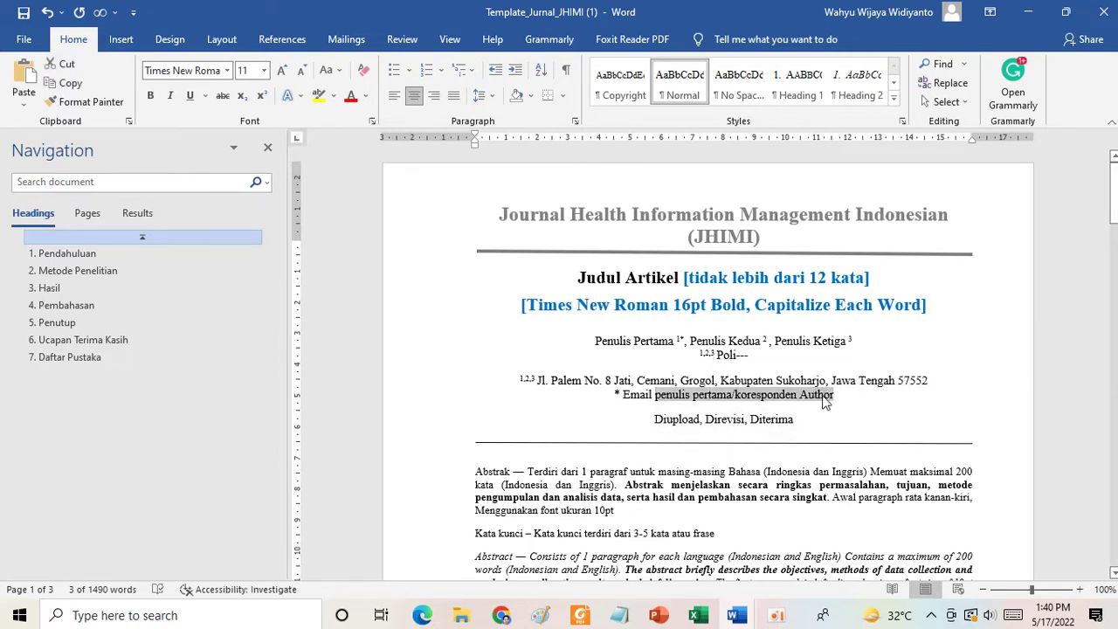
pyautogui.press('BackSpace')
pyautogui.press('BackSpace')
pyautogui.write(': ')
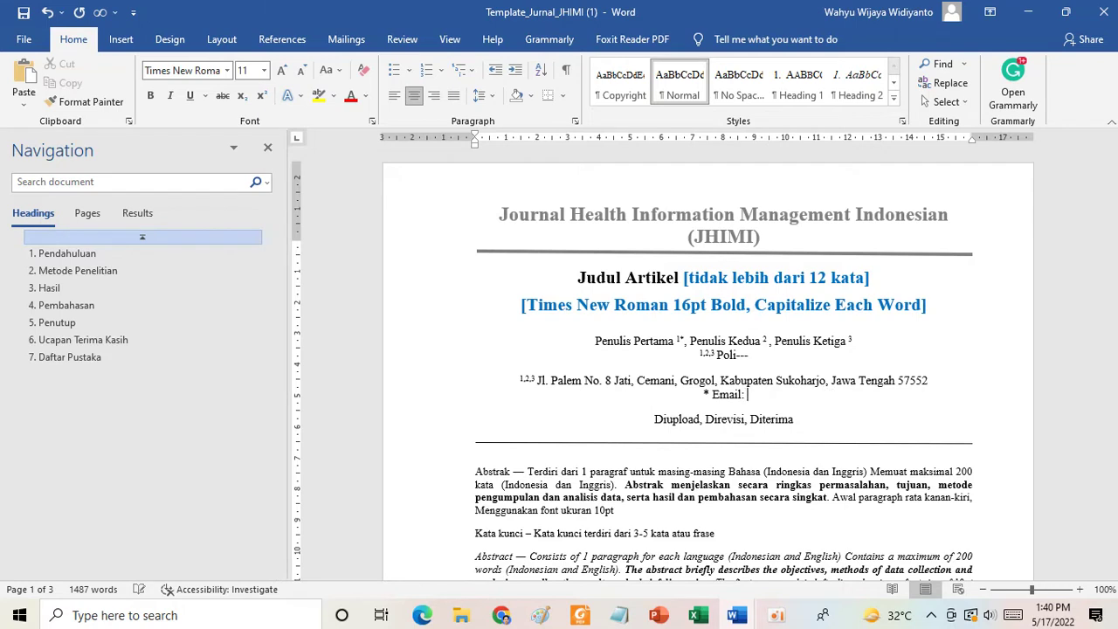
pyautogui.write('xx@')
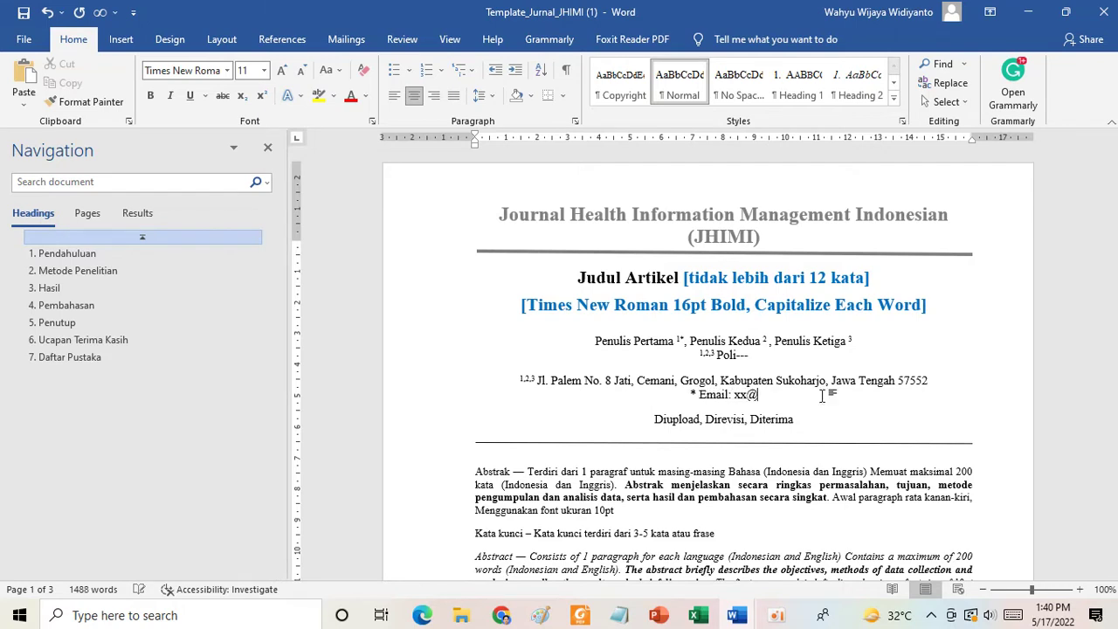
pyautogui.write('poltek')
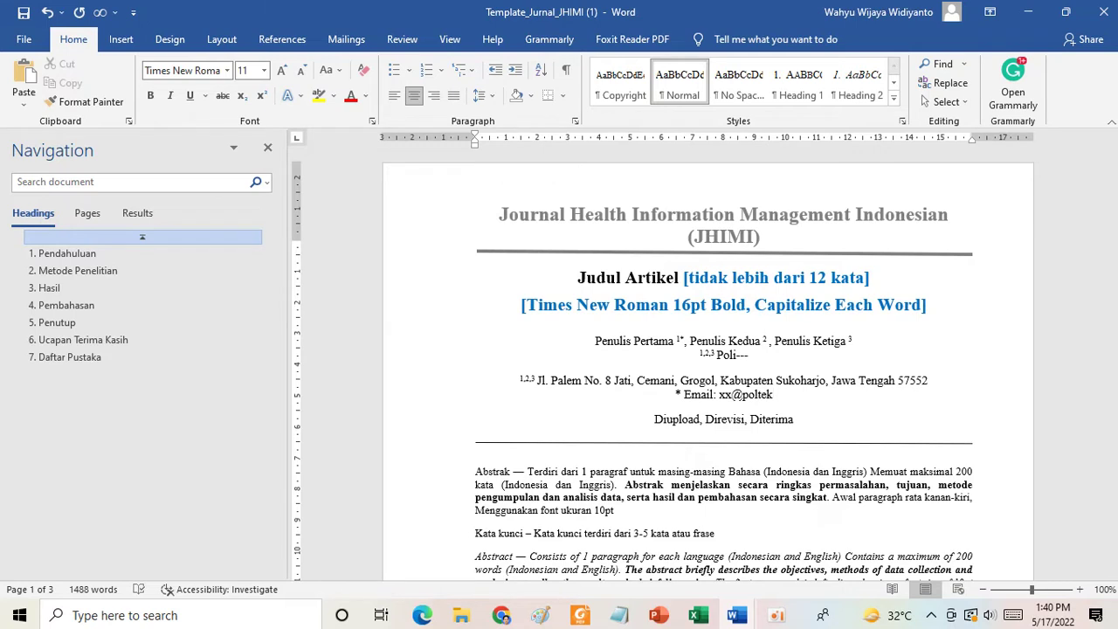
pyautogui.write('indonusa.a')
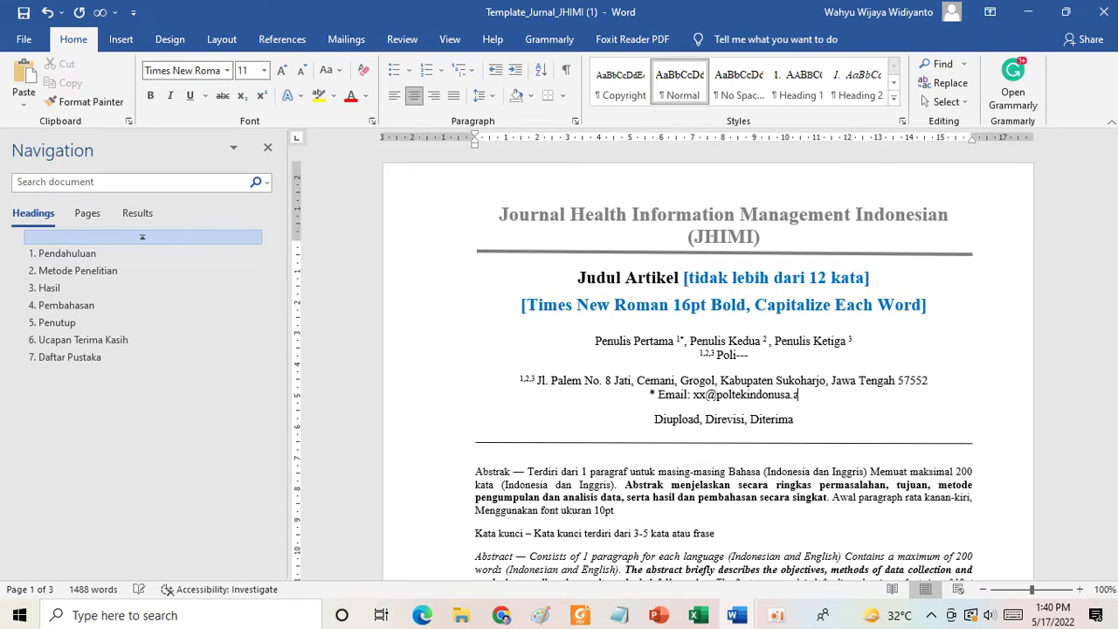
pyautogui.write('c.id')
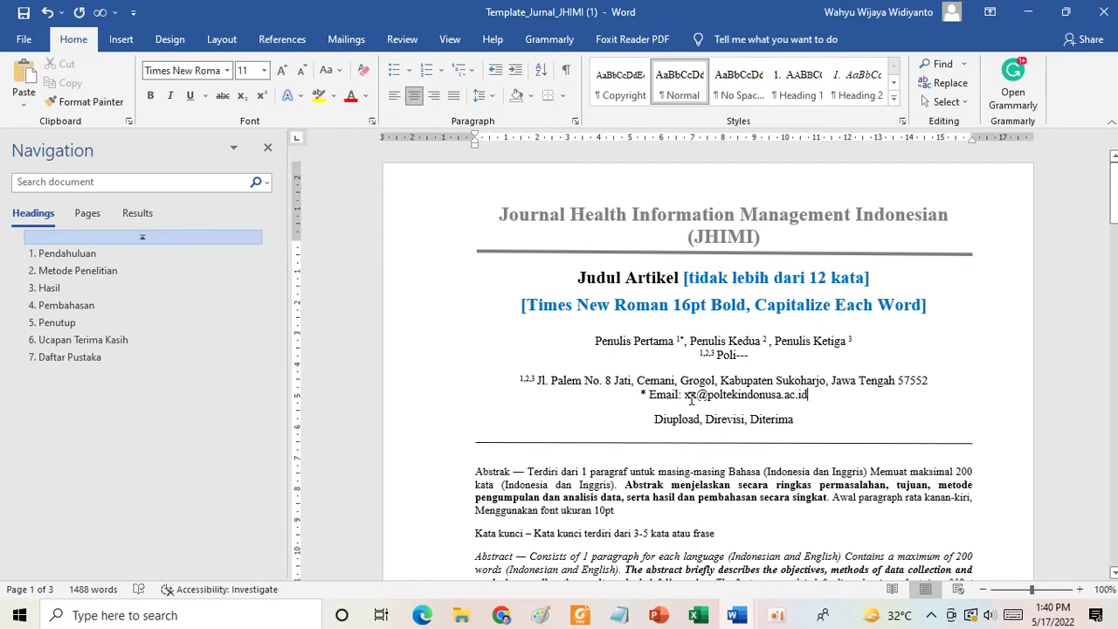
pyautogui.moveTo(684, 395); pyautogui.dragTo(704, 395)
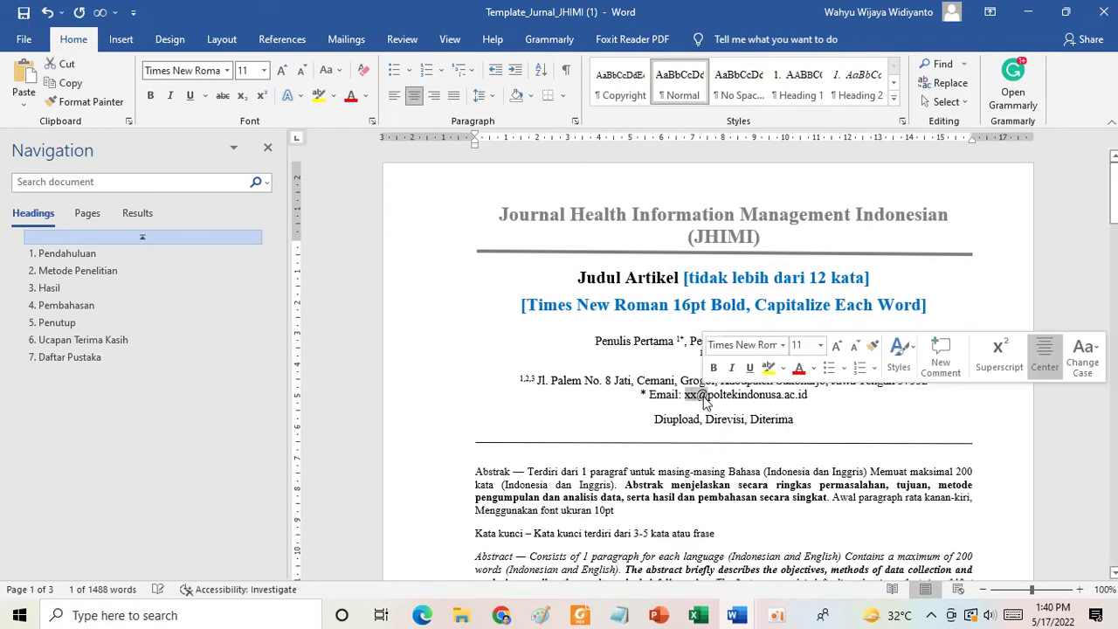
pyautogui.press('Right')
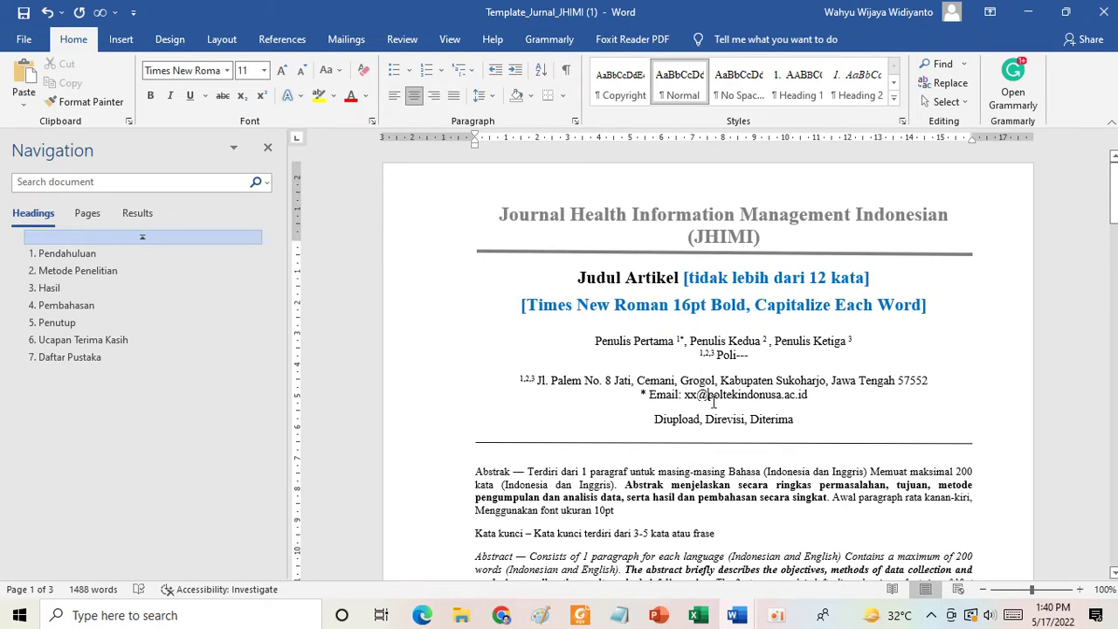
pyautogui.moveTo(654, 423); pyautogui.dragTo(802, 423)
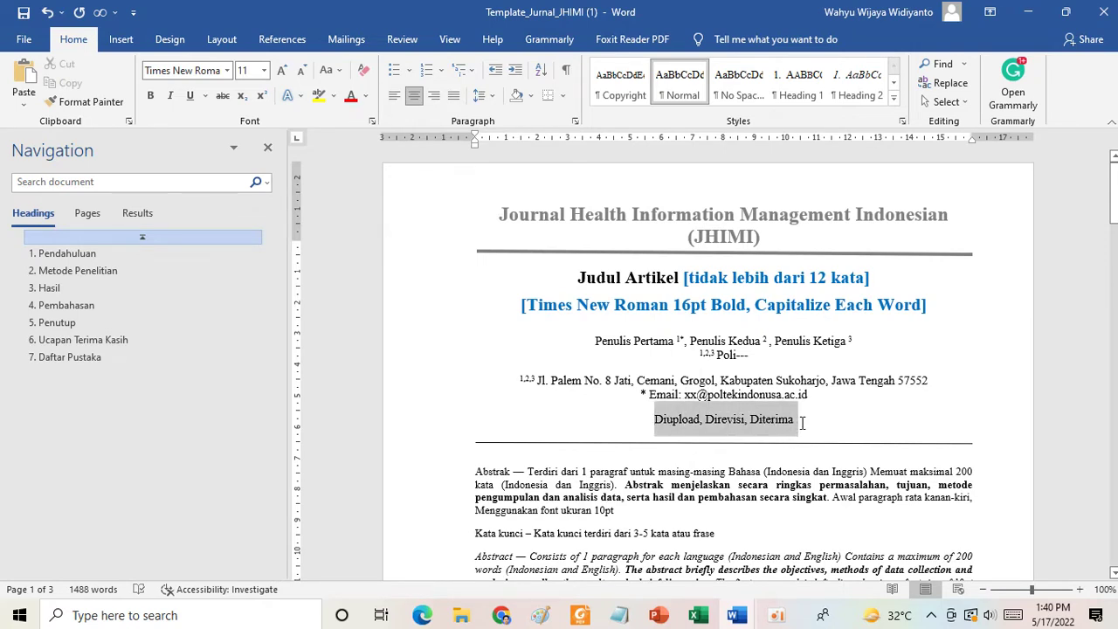
pyautogui.click(699, 422)
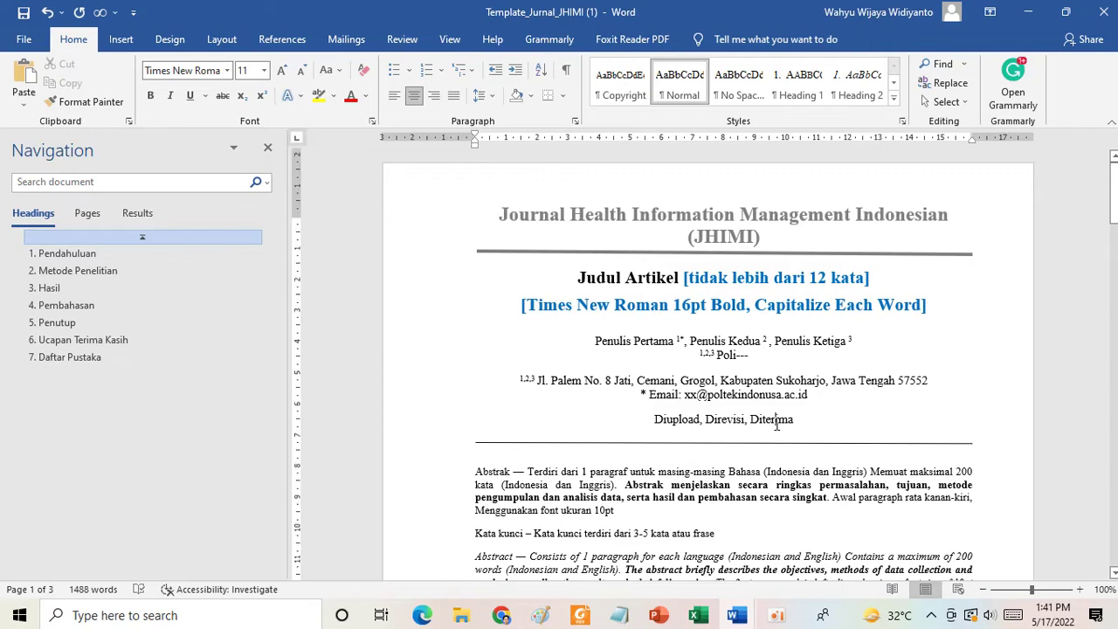
pyautogui.scroll(-1, 777, 423)
pyautogui.scroll(-4, 755, 425)
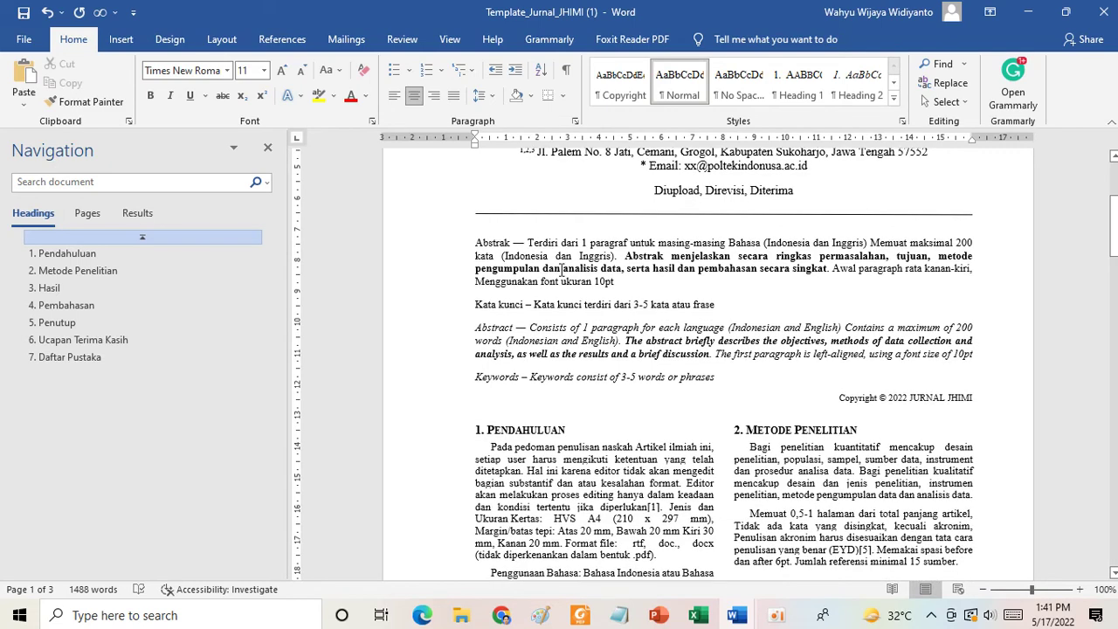
pyautogui.click(529, 246)
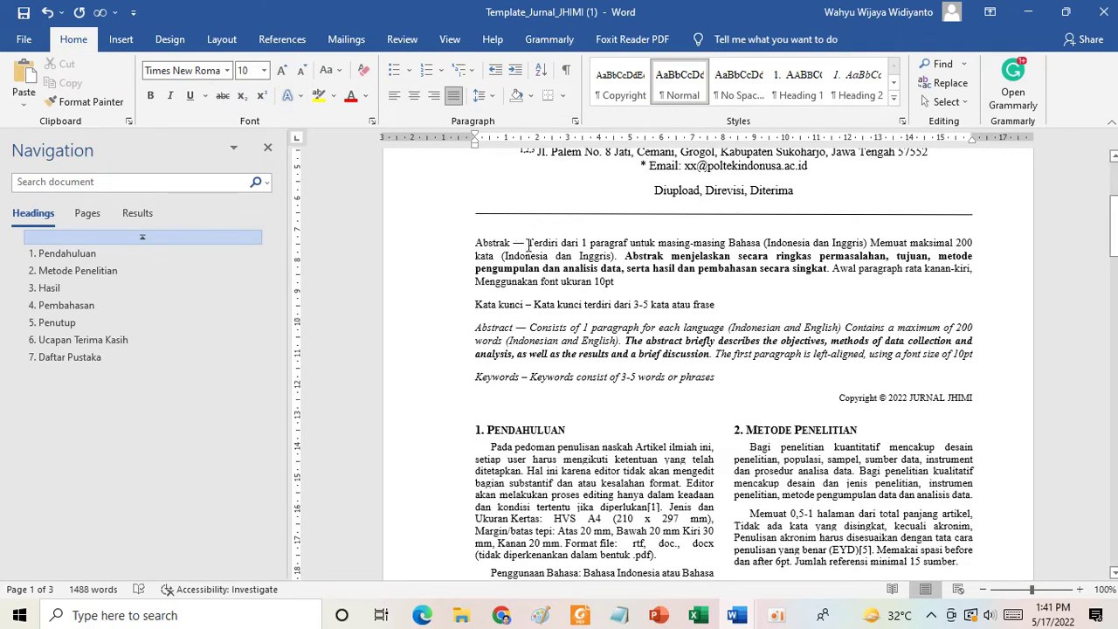
pyautogui.moveTo(528, 245); pyautogui.dragTo(595, 283)
pyautogui.click(569, 304)
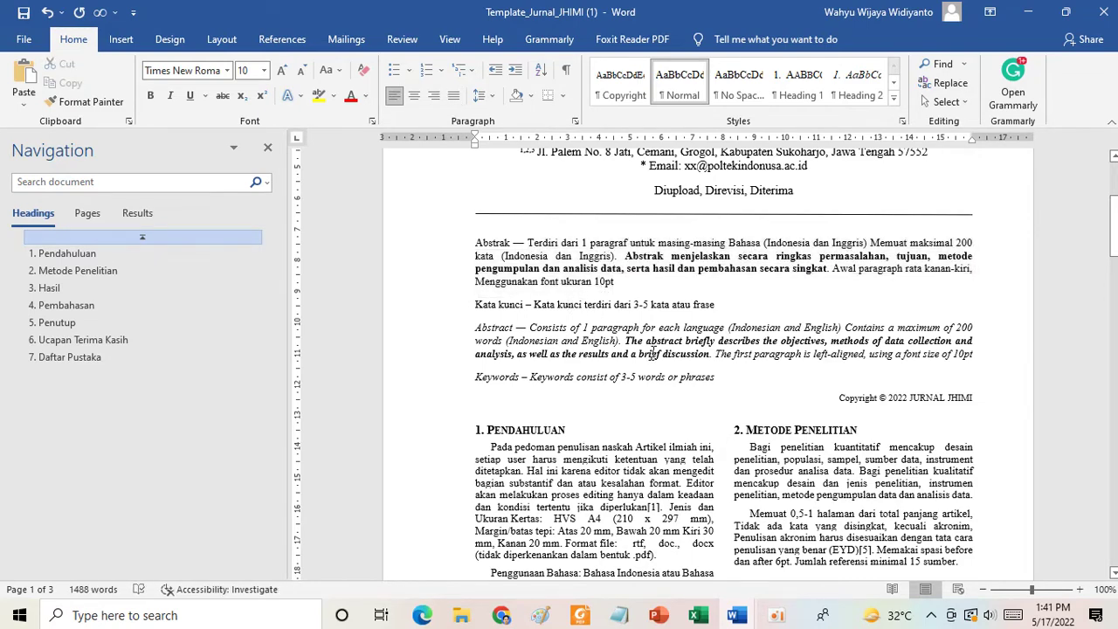
pyautogui.scroll(-5, 651, 354)
pyautogui.click(528, 269)
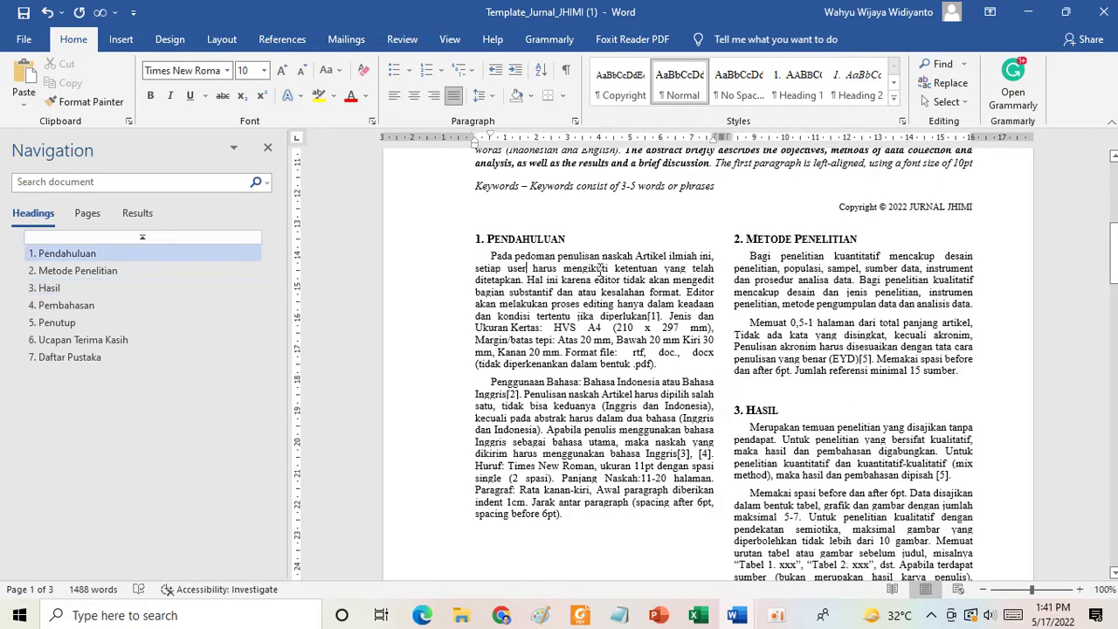
pyautogui.scroll(-10, 664, 341)
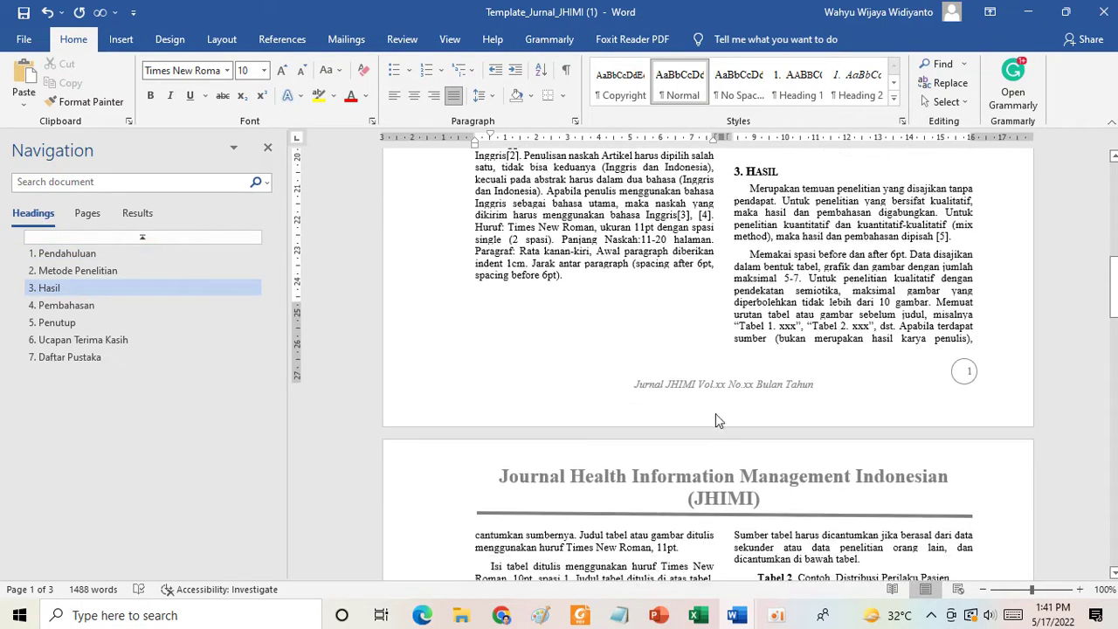
pyautogui.scroll(12, 784, 284)
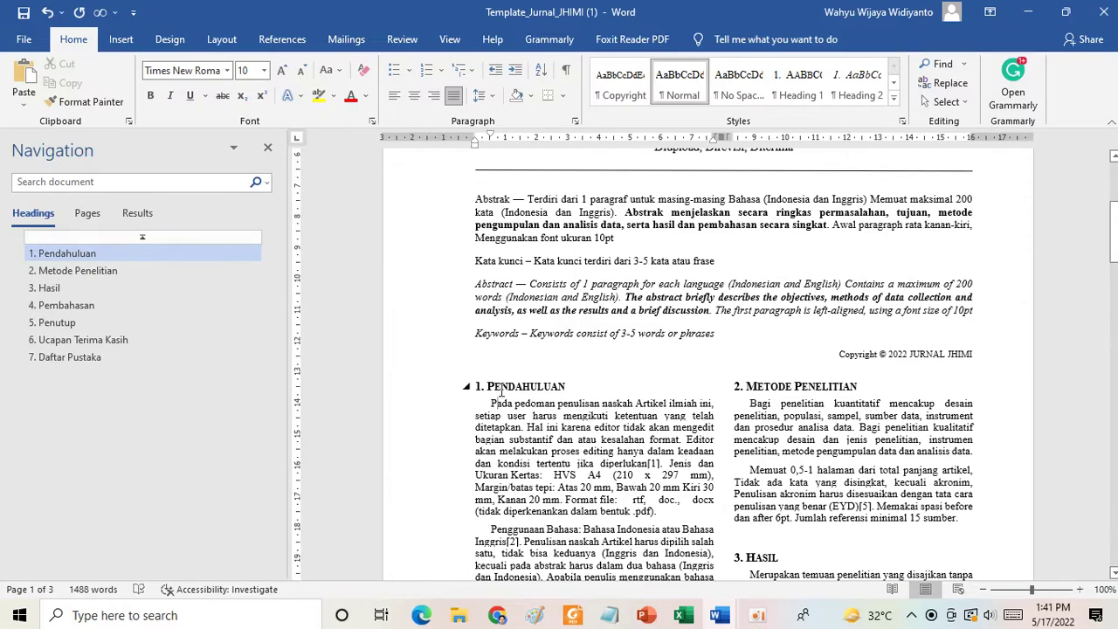
pyautogui.scroll(-7, 795, 428)
pyautogui.scroll(-20, 780, 415)
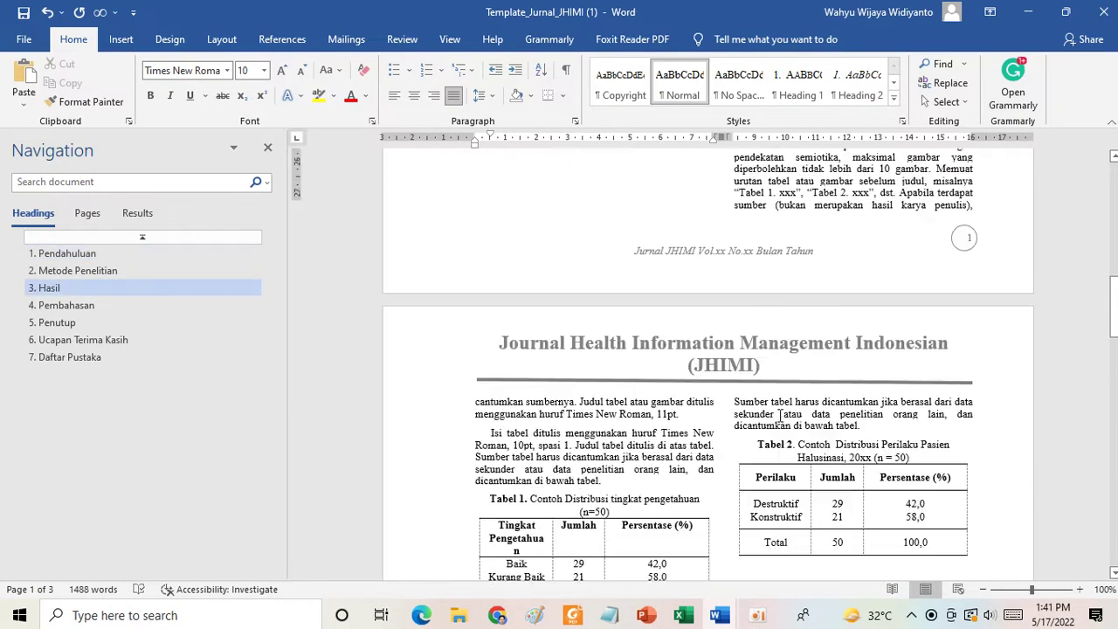
pyautogui.scroll(5, 780, 414)
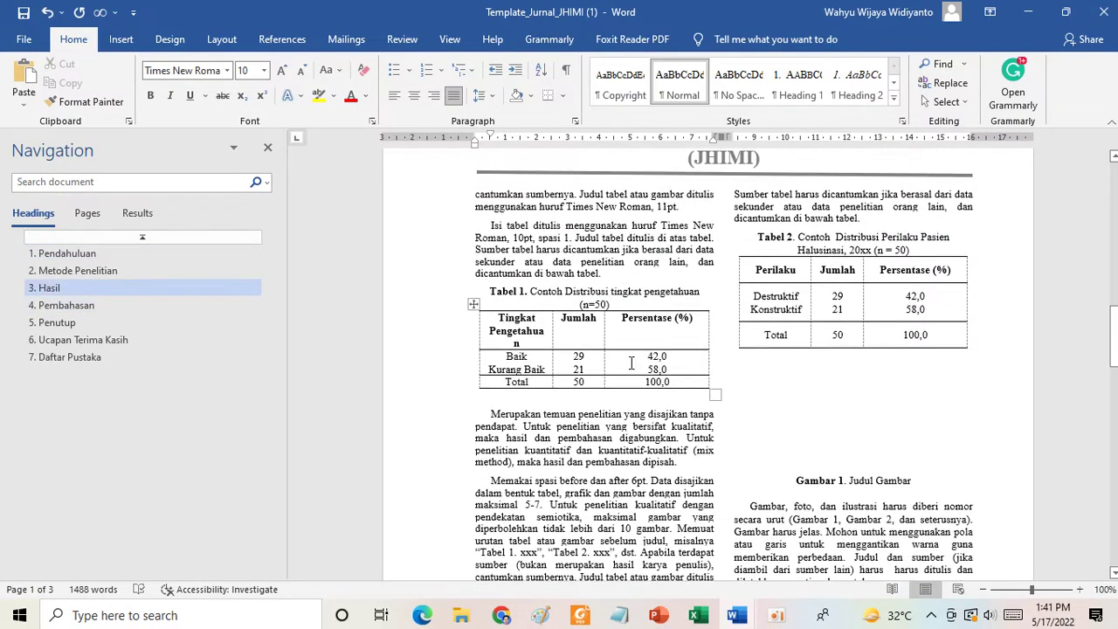
pyautogui.click(874, 419)
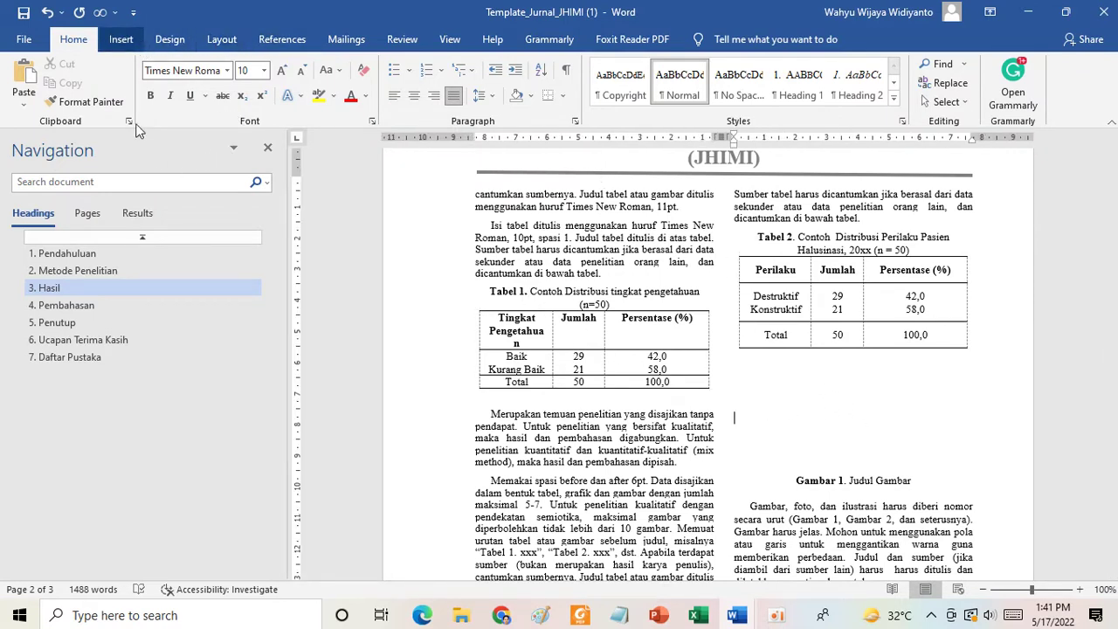
# Insert the 4.0 image from this computer below Tabel 2.
pyautogui.click(122, 40)
pyautogui.click(168, 91)
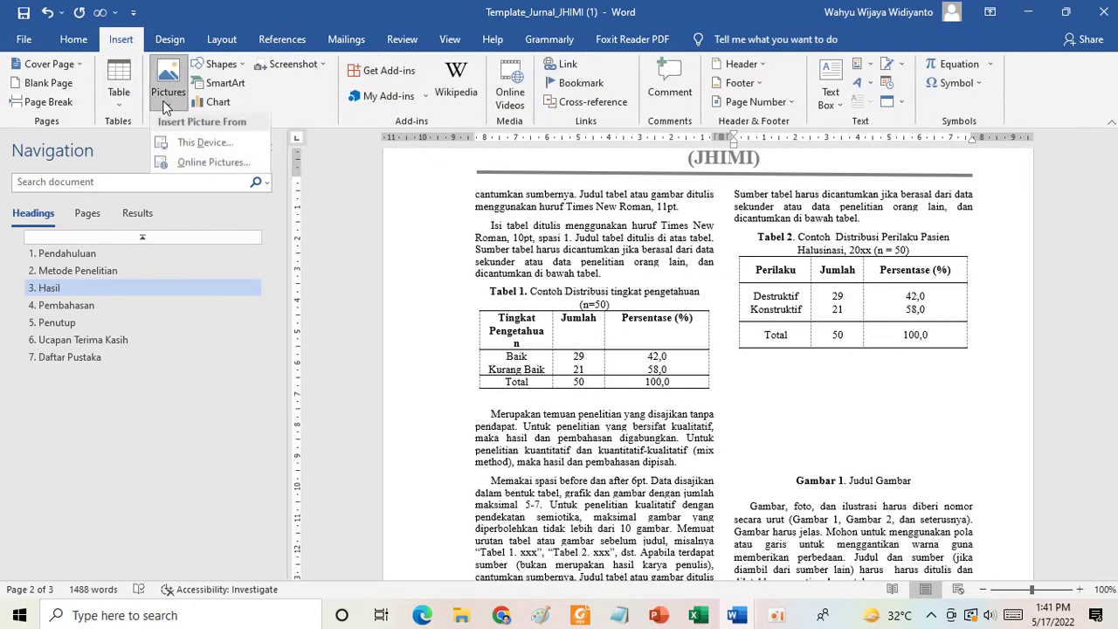
pyautogui.click(212, 146)
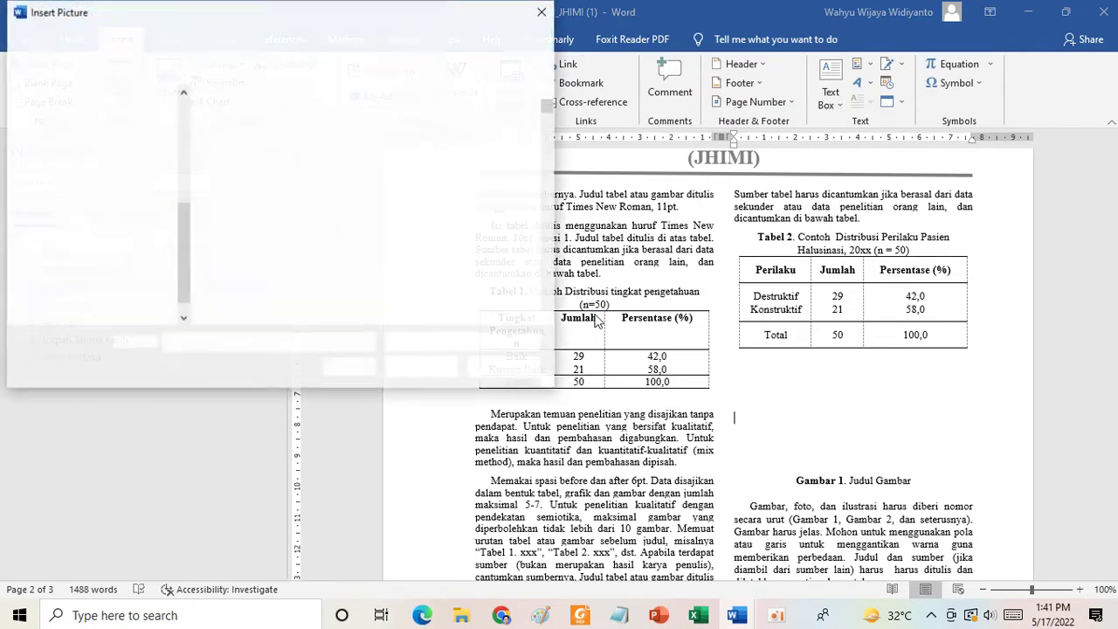
pyautogui.scroll(-5, 300, 254)
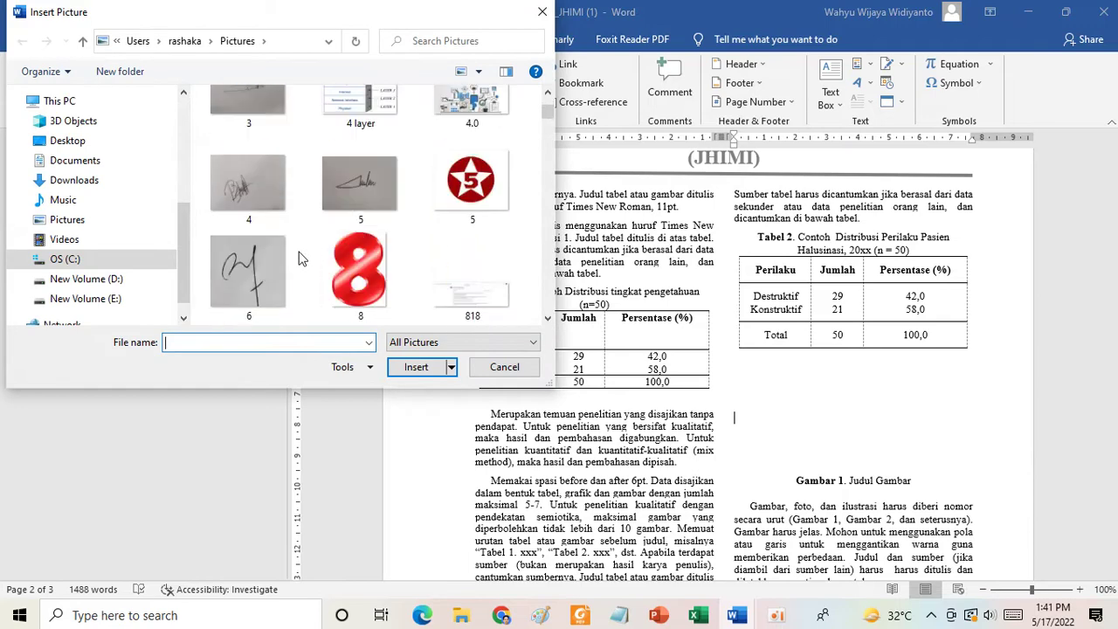
pyautogui.click(468, 149)
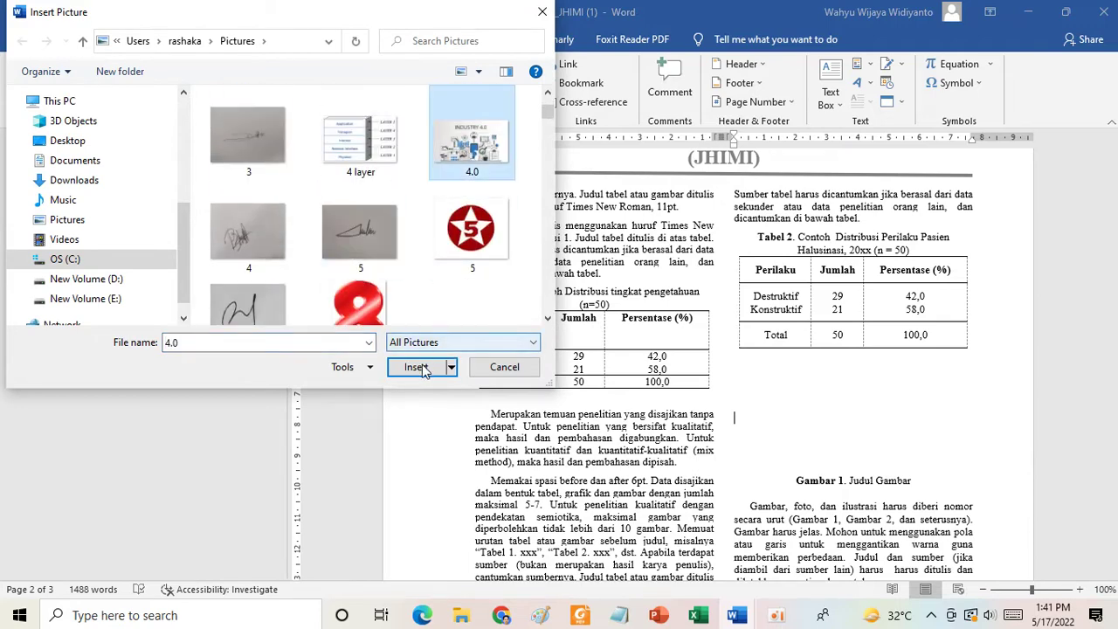
pyautogui.click(424, 367)
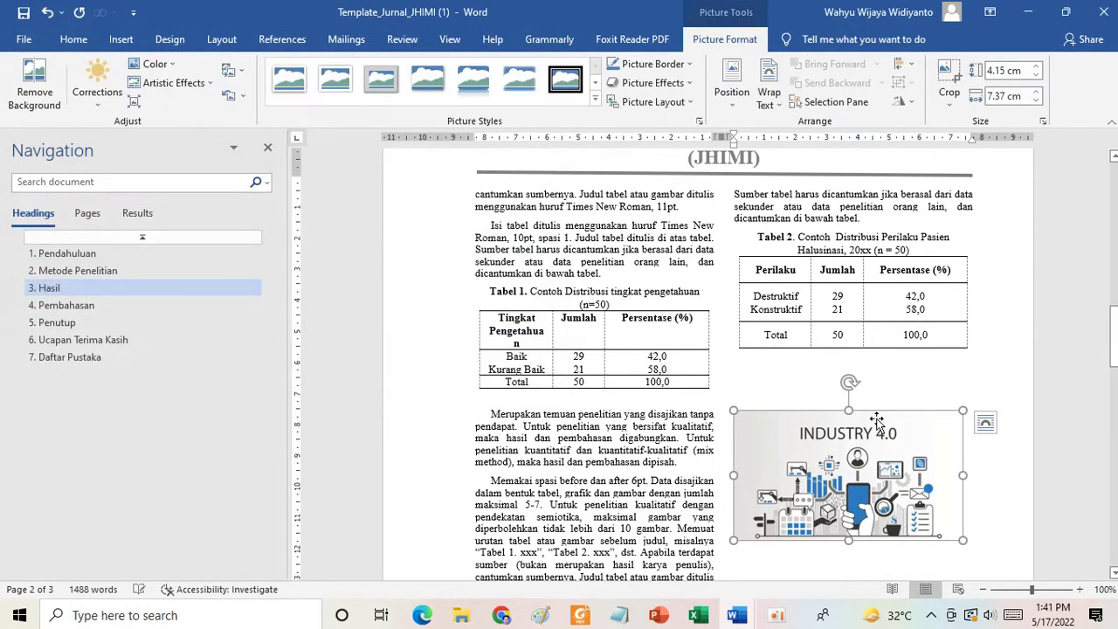
# Centre the INDUSTRY 4.0 picture and remove the blank lines above it and before its caption.
pyautogui.click(853, 372)
pyautogui.press('Delete')
pyautogui.press('Delete')
pyautogui.press('Delete')
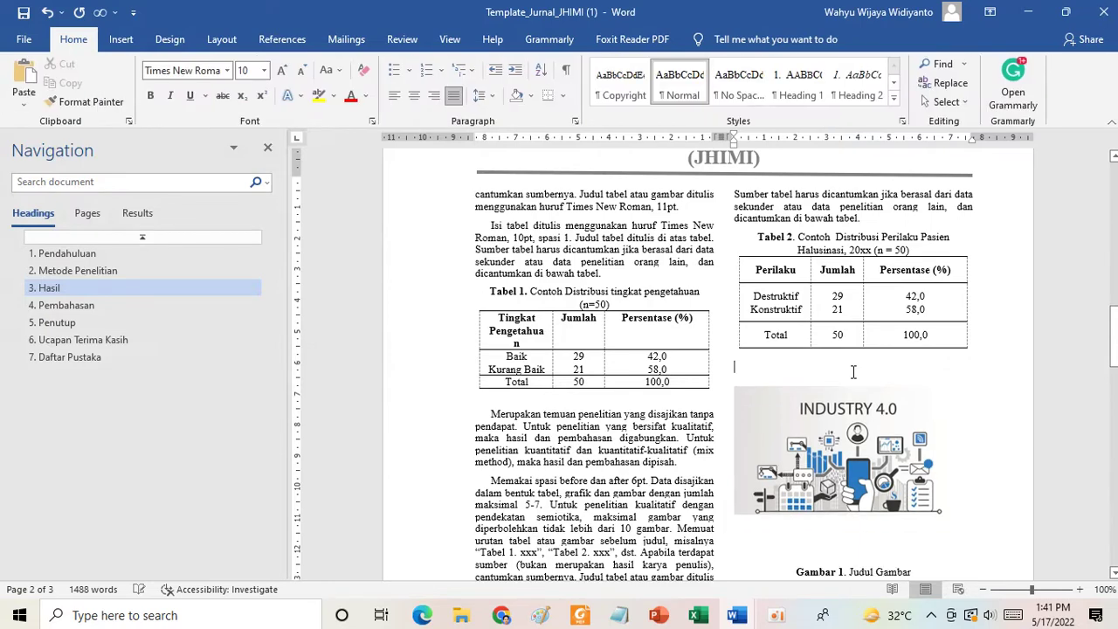
pyautogui.click(804, 390)
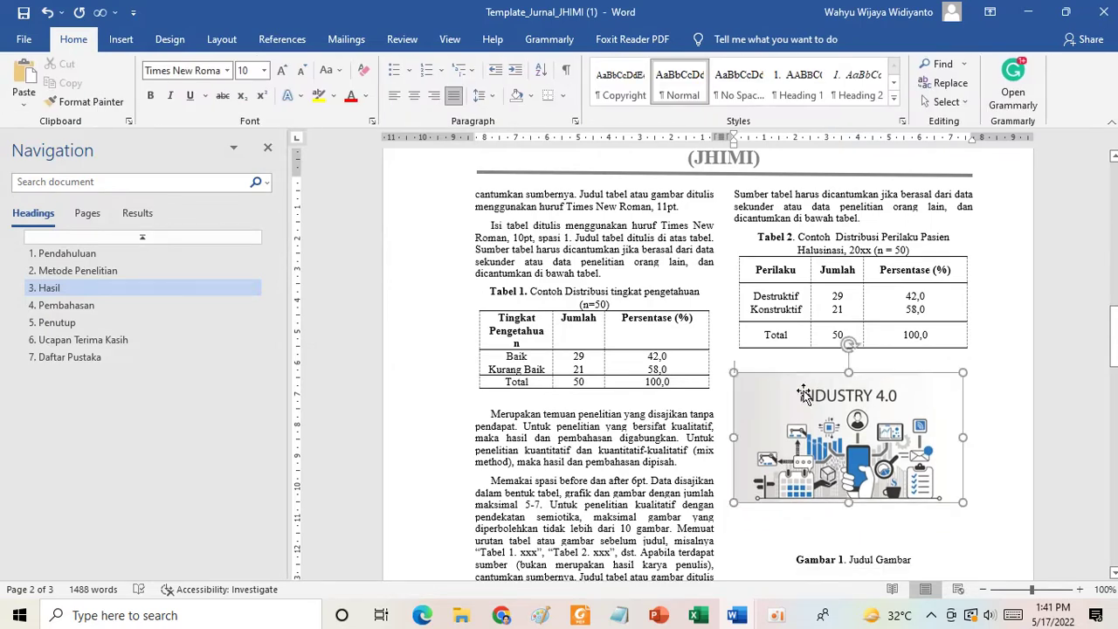
pyautogui.hotkey('ctrl', 'e')
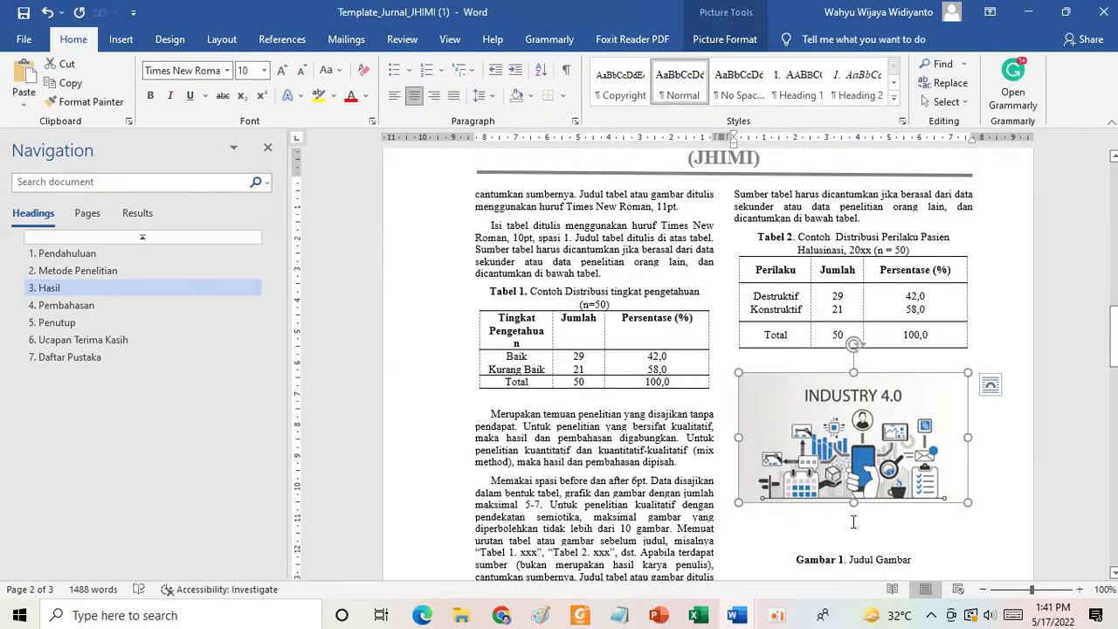
pyautogui.click(853, 522)
pyautogui.press('Delete')
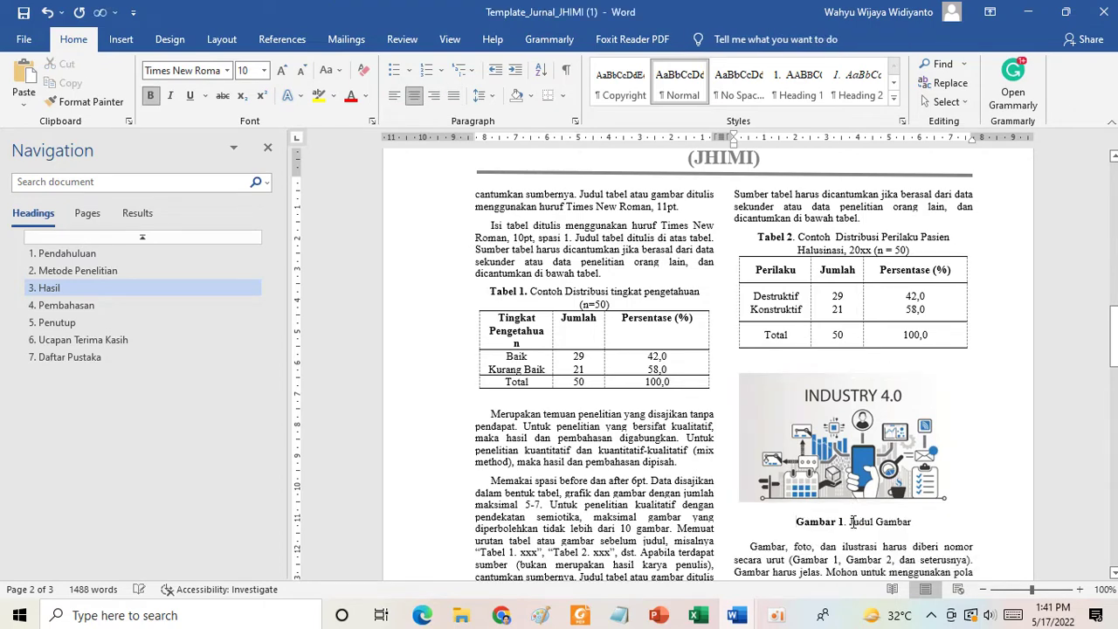
# Check the Tabel 2 and Gambar 1 captions against the picture's placement.
pyautogui.click(793, 248)
pyautogui.moveTo(792, 243); pyautogui.dragTo(757, 238)
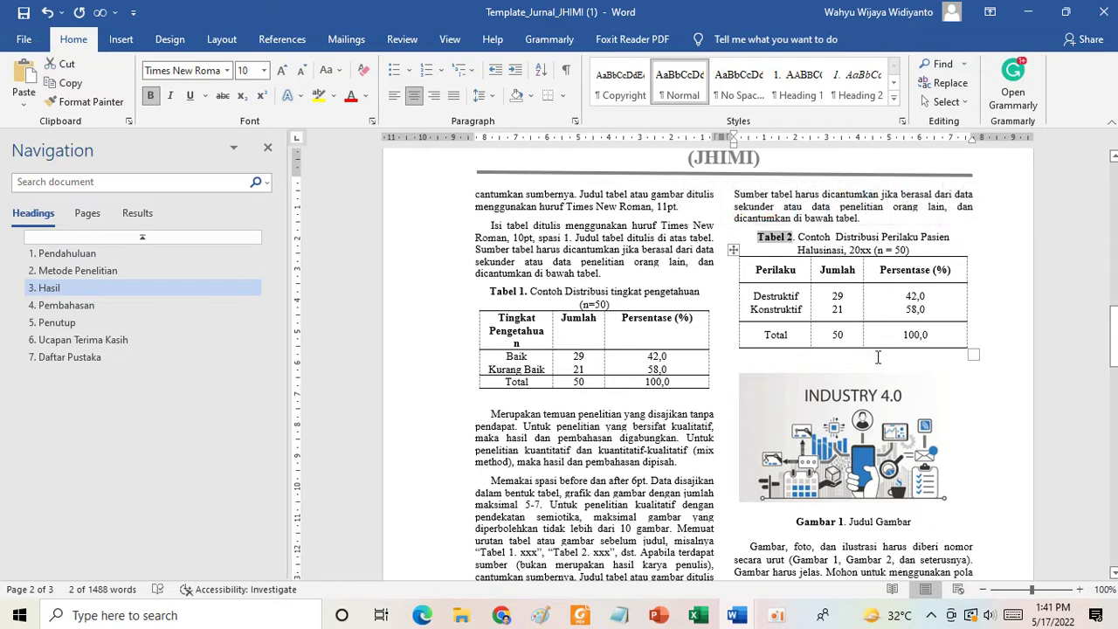
pyautogui.moveTo(797, 521); pyautogui.dragTo(911, 523)
pyautogui.click(774, 416)
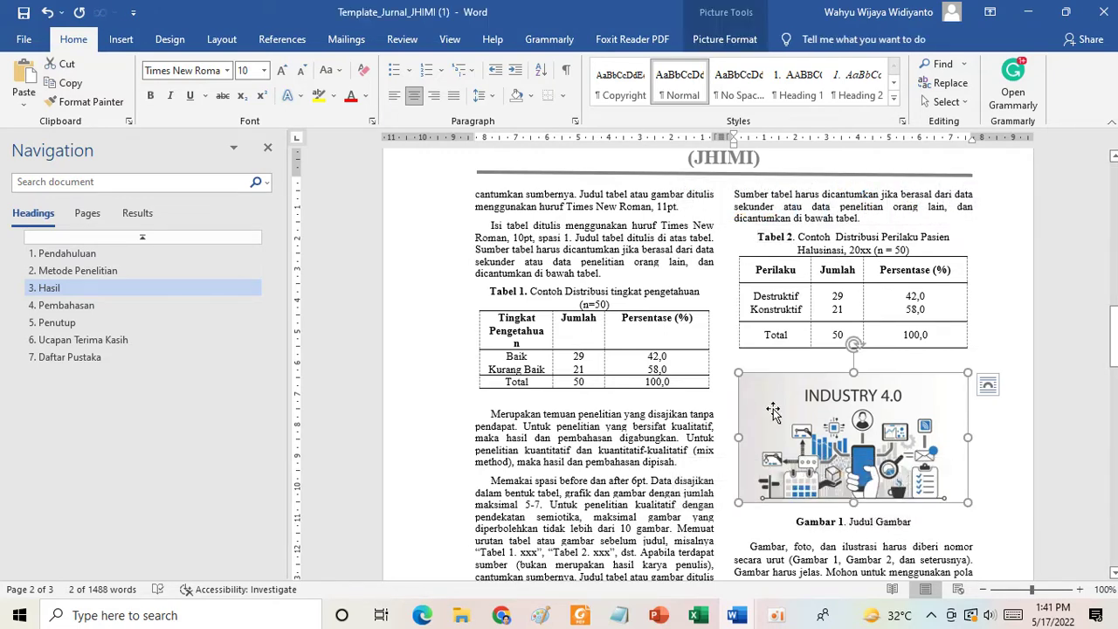
pyautogui.scroll(-3, 774, 410)
pyautogui.scroll(-6, 774, 410)
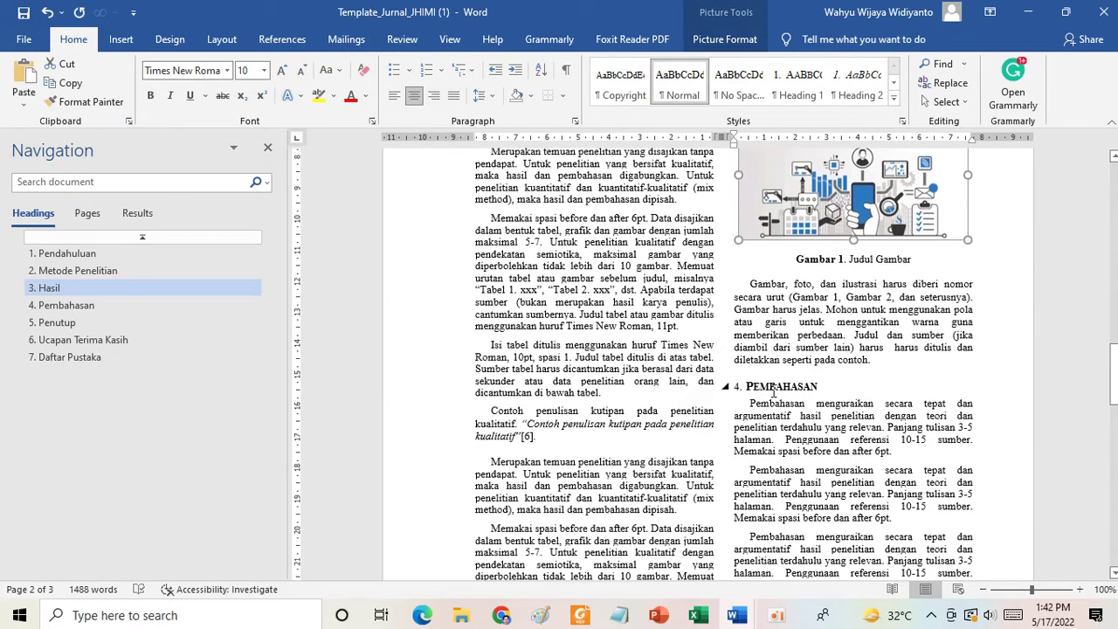
pyautogui.scroll(-1, 552, 367)
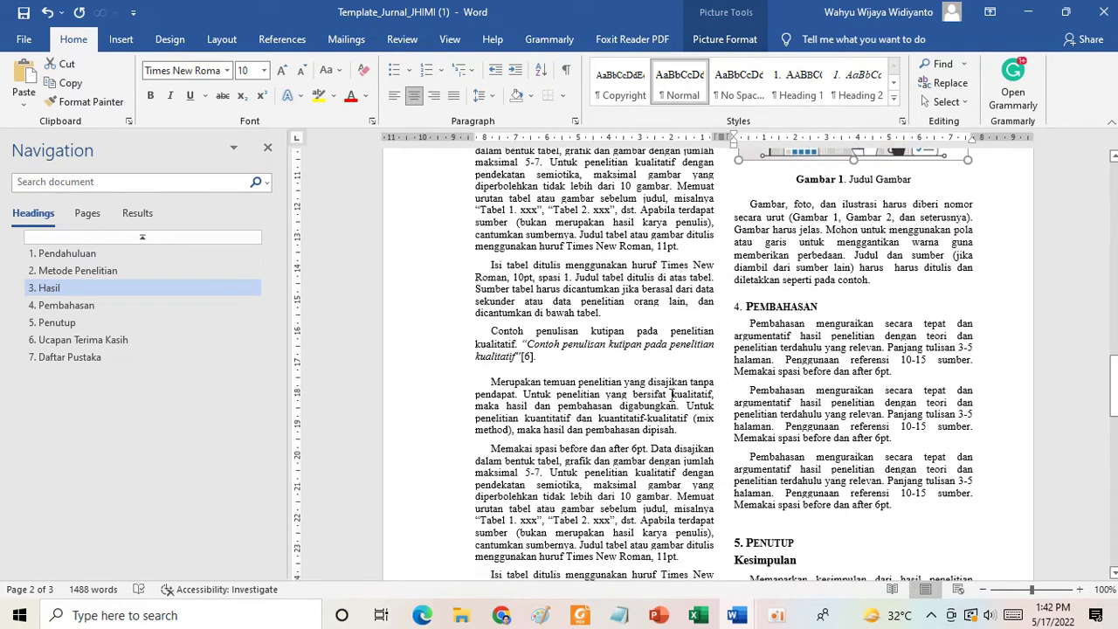
pyautogui.click(529, 343)
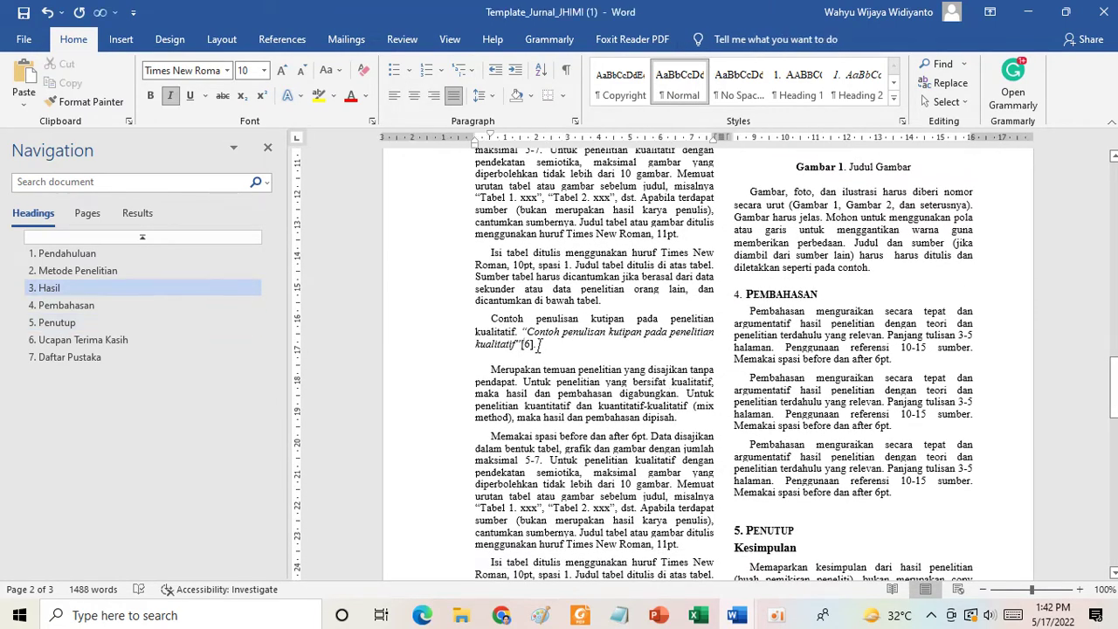
pyautogui.scroll(-5, 848, 408)
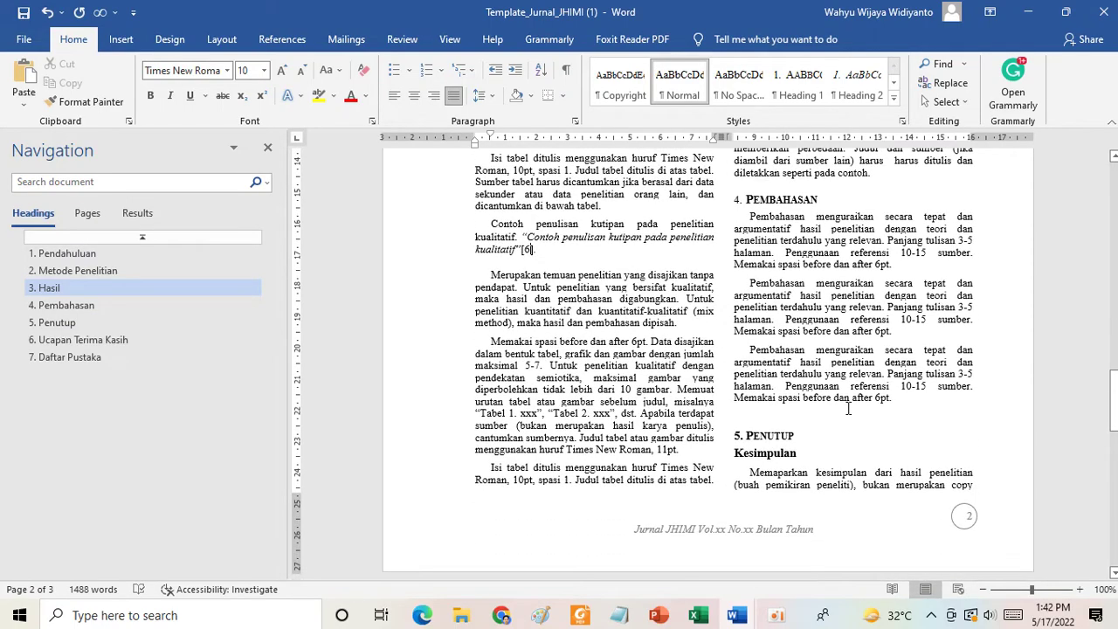
pyautogui.scroll(-9, 832, 390)
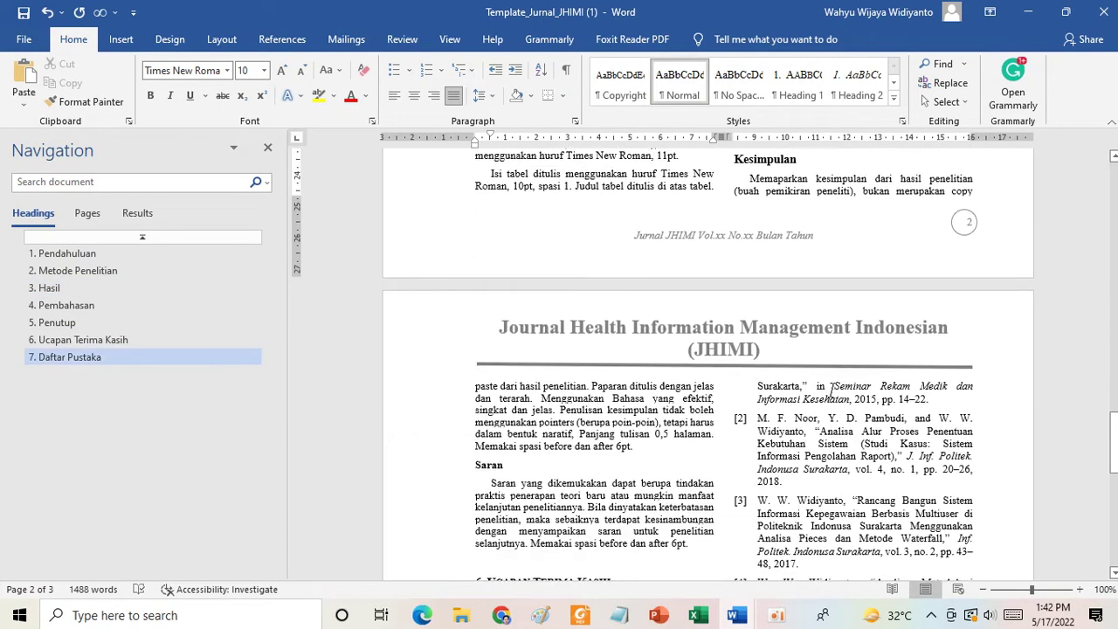
pyautogui.scroll(-9, 833, 390)
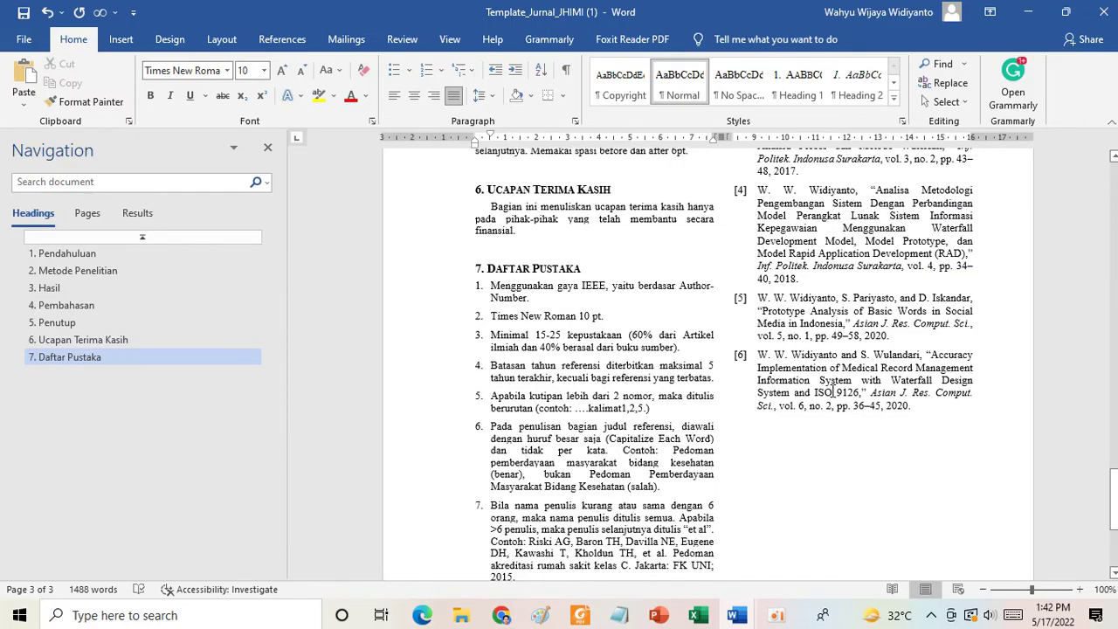
pyautogui.scroll(15, 580, 287)
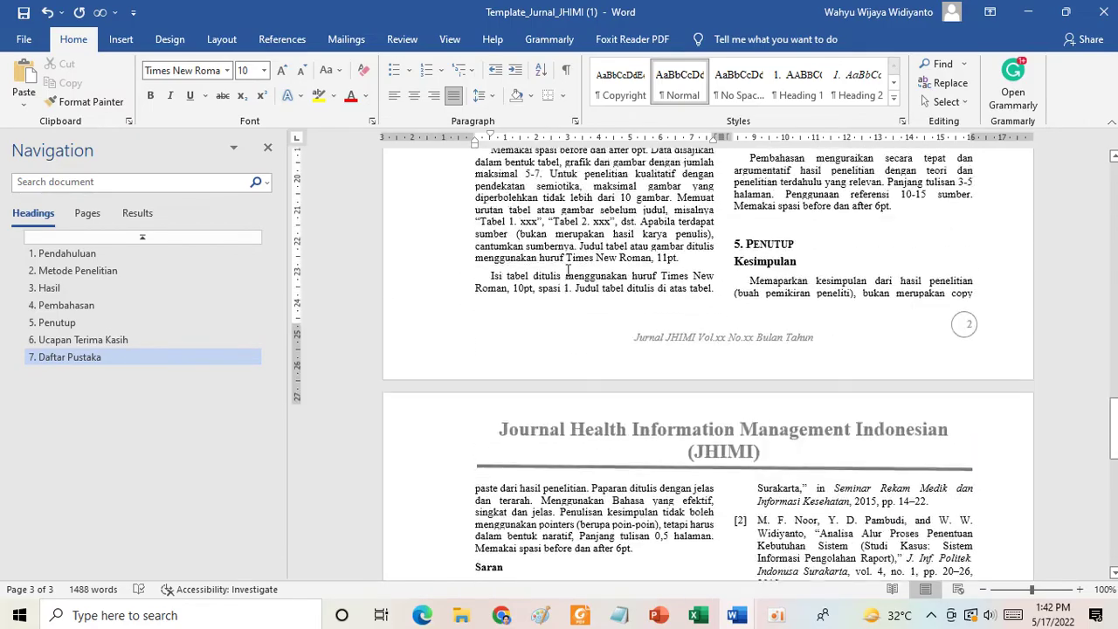
pyautogui.scroll(20, 569, 271)
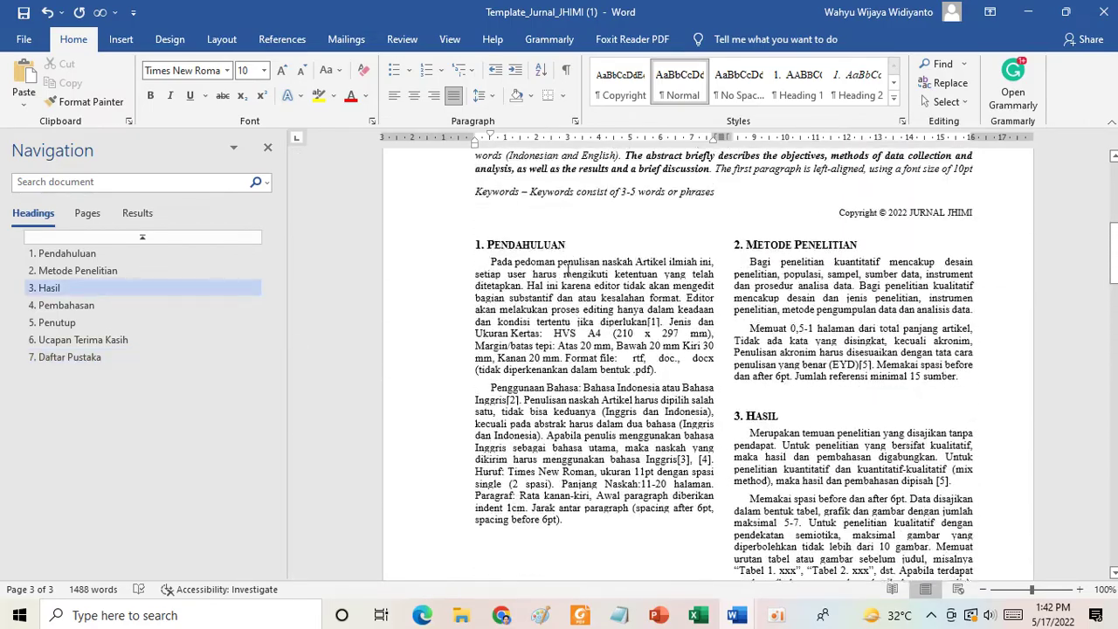
pyautogui.scroll(3, 567, 270)
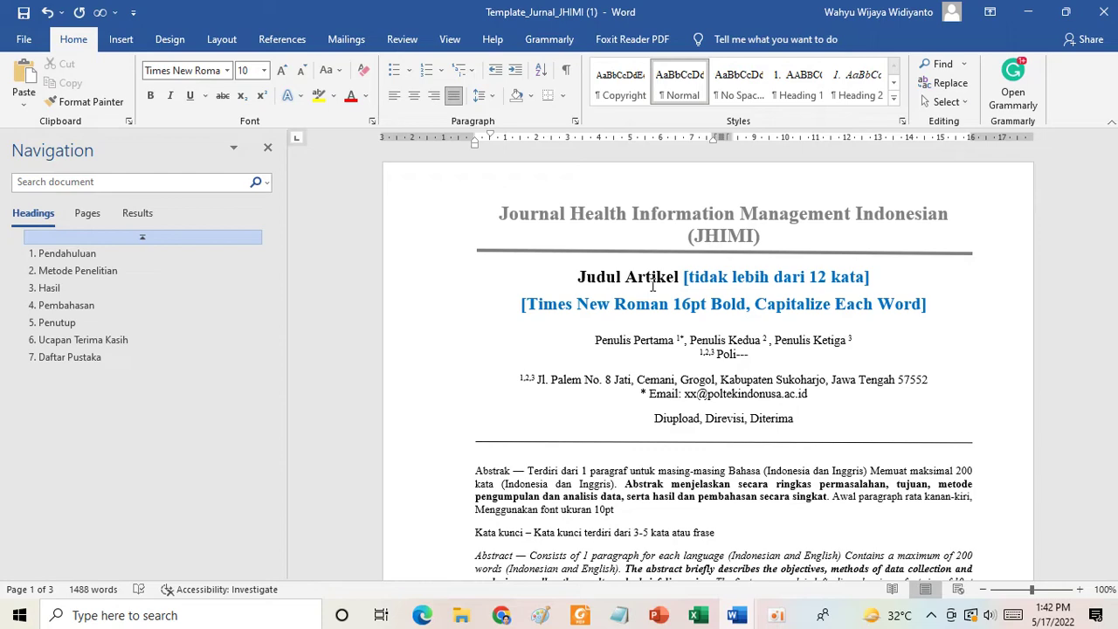
# Scroll through the whole template, then select the Indonesian Abstrak paragraph.
pyautogui.scroll(-8, 695, 451)
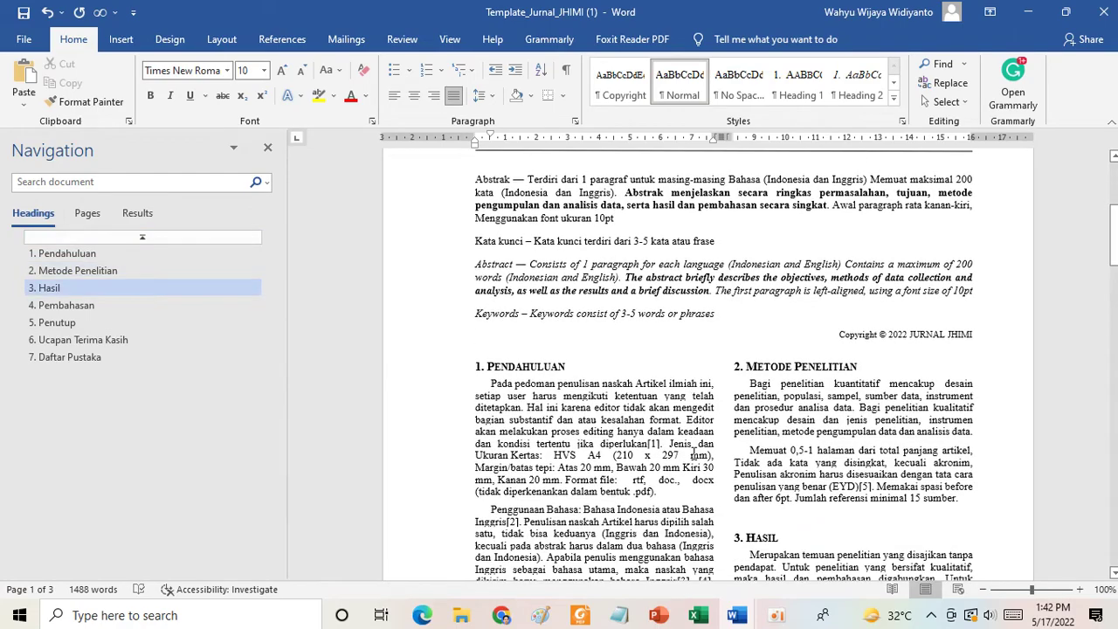
pyautogui.scroll(8, 694, 452)
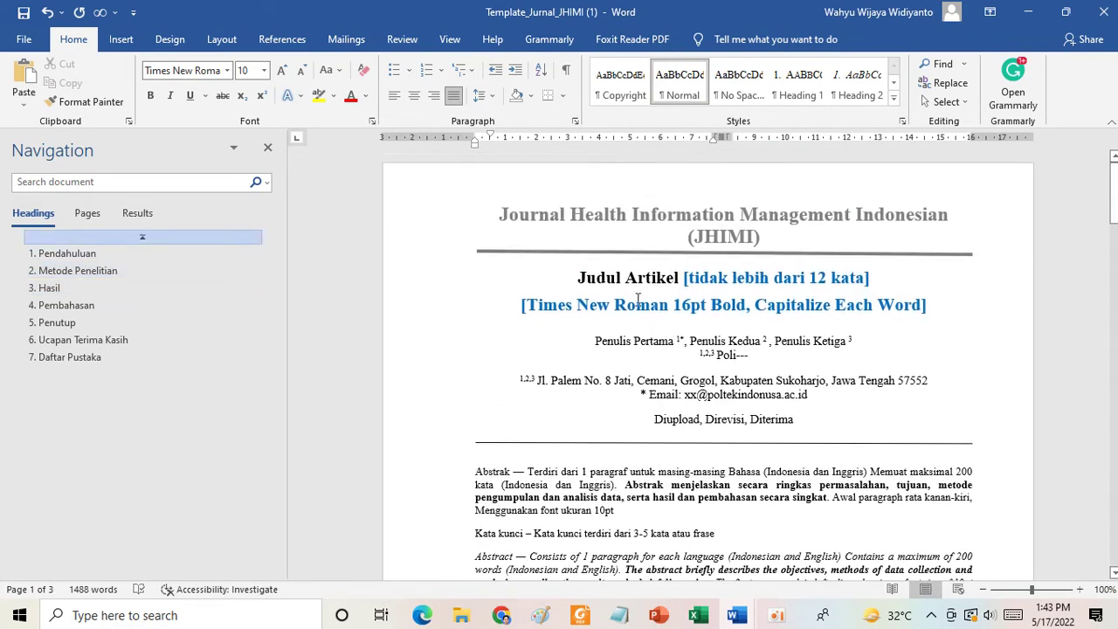
pyautogui.scroll(-6, 722, 451)
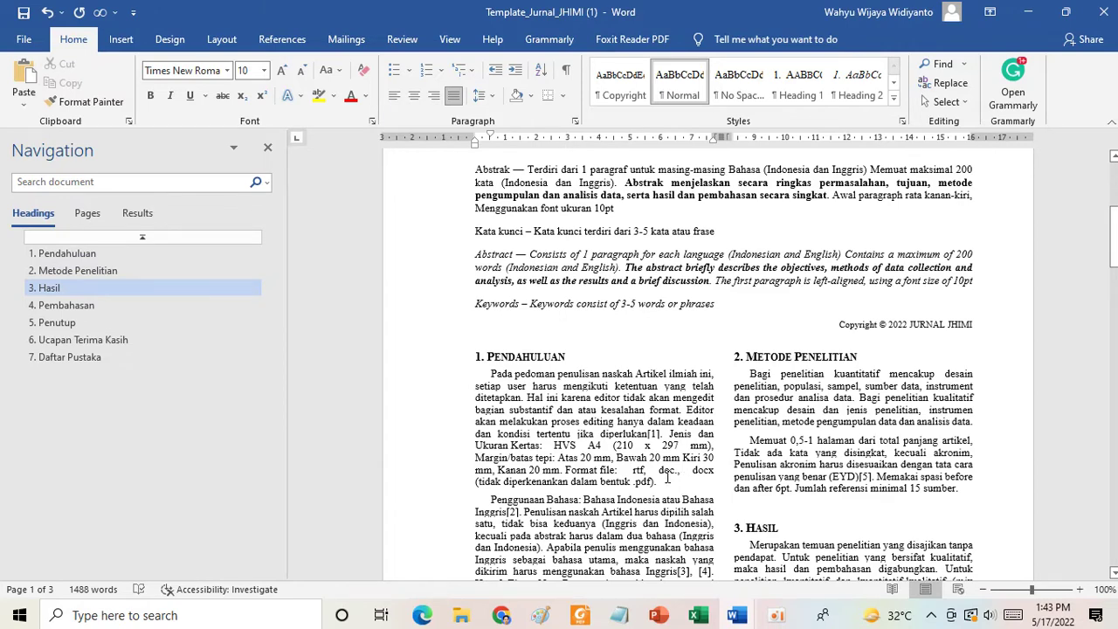
pyautogui.scroll(5, 765, 364)
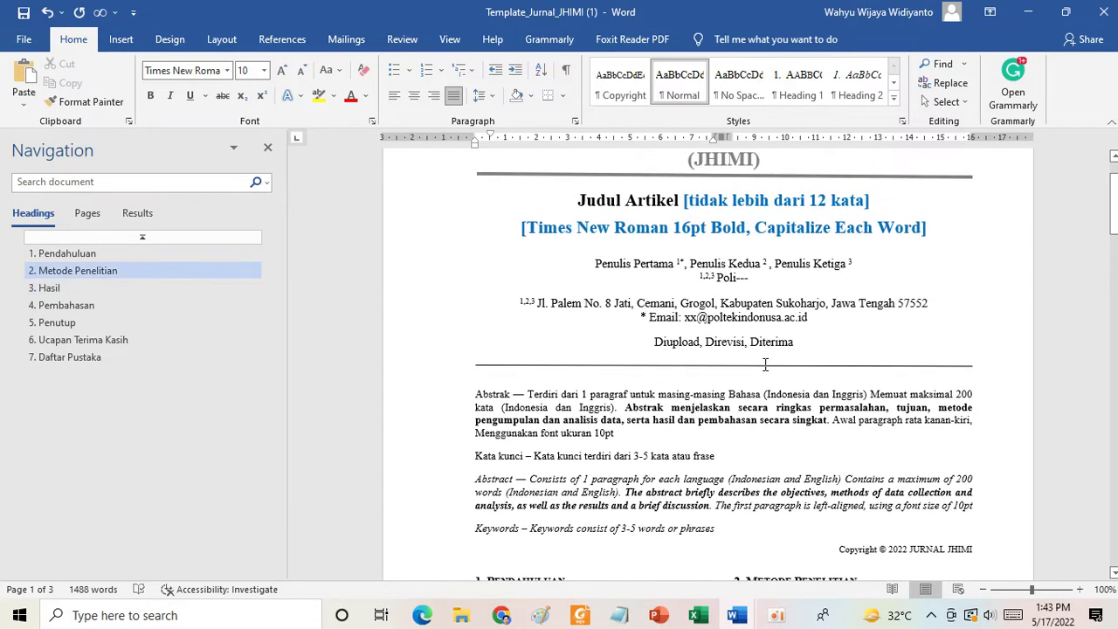
pyautogui.scroll(-12, 765, 364)
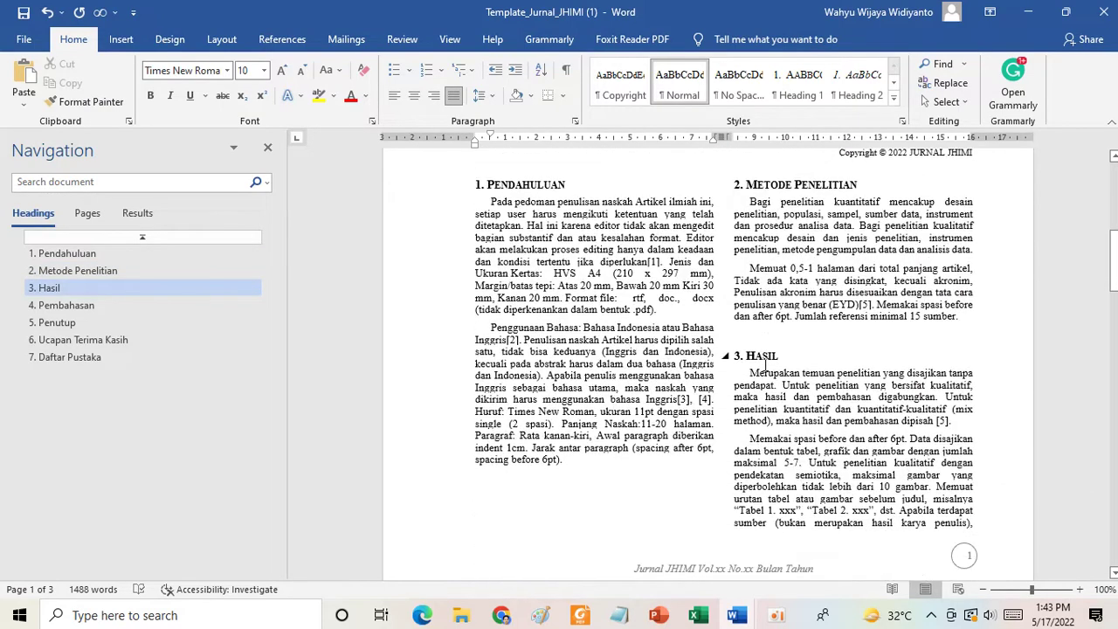
pyautogui.scroll(-6, 765, 371)
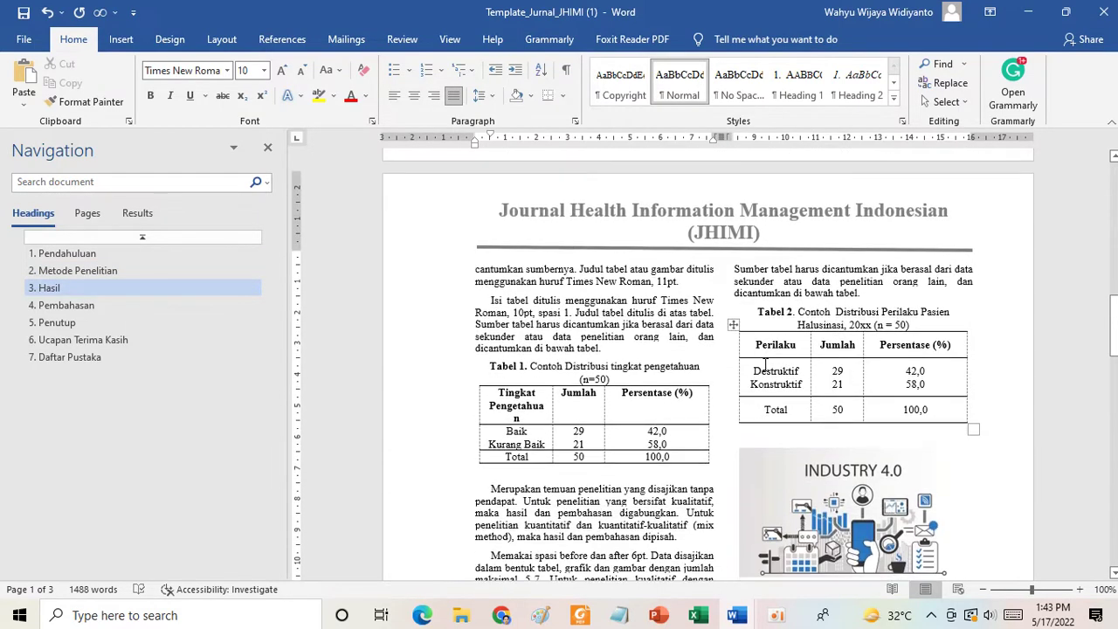
pyautogui.scroll(-10, 764, 368)
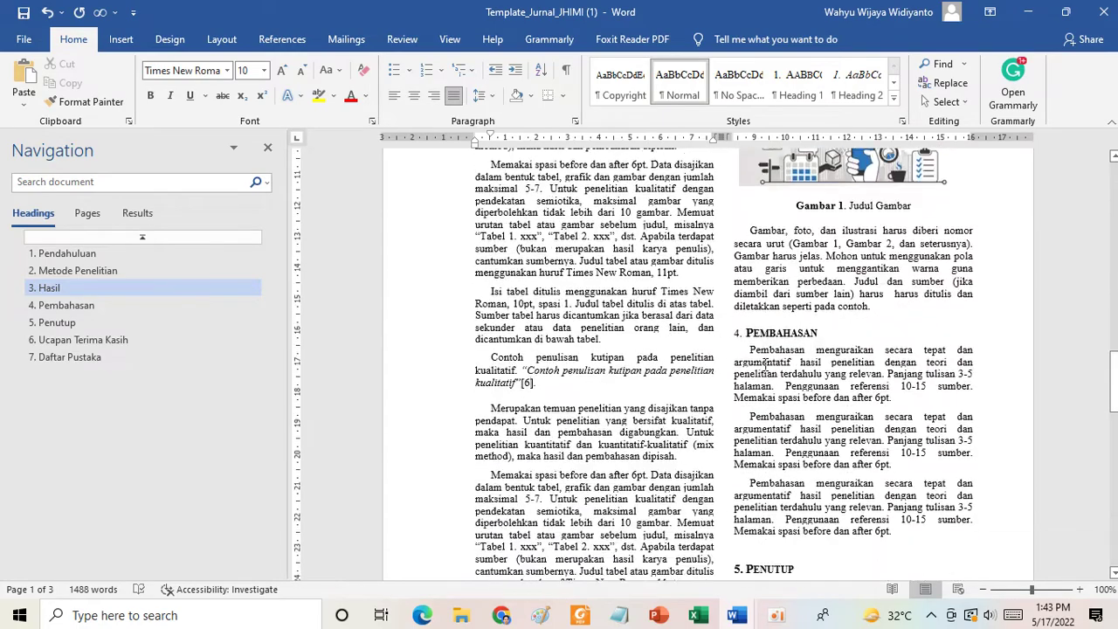
pyautogui.scroll(-7, 765, 365)
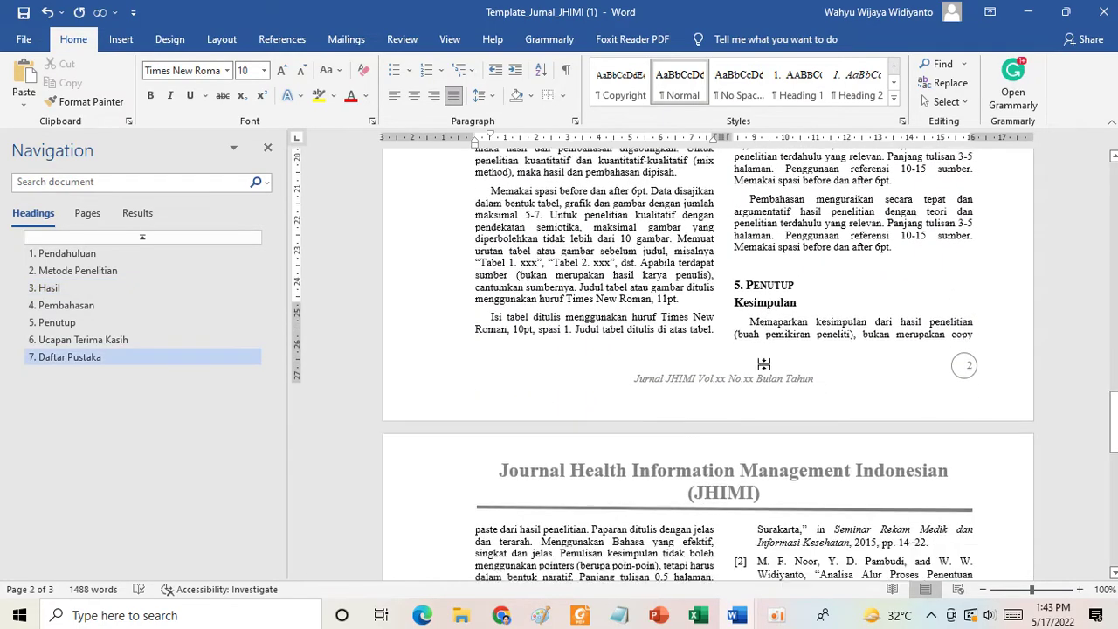
pyautogui.scroll(-2, 761, 360)
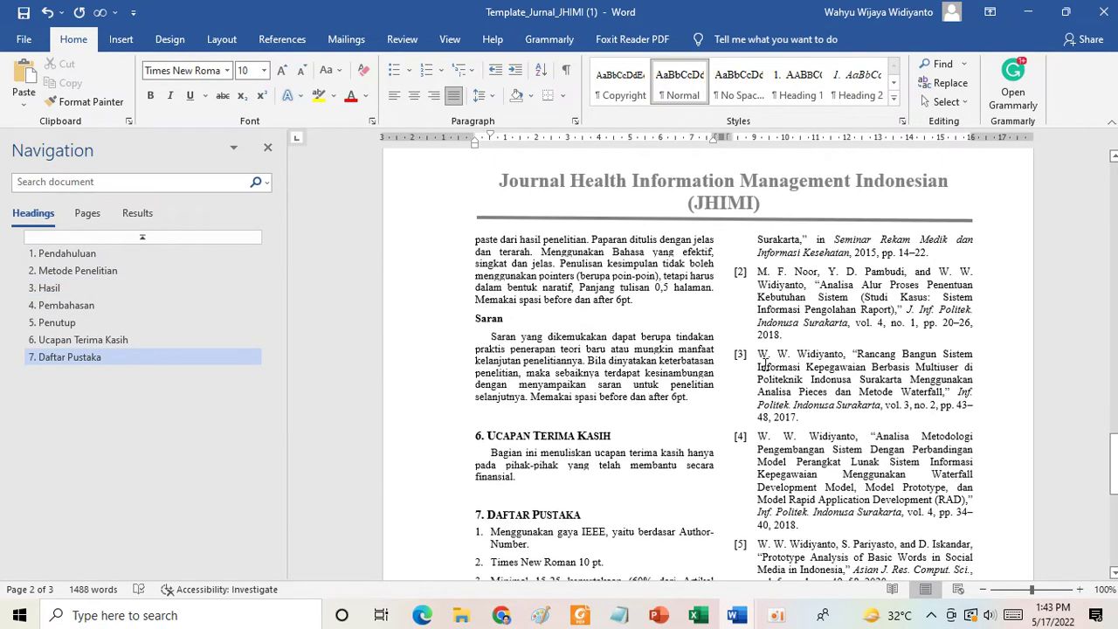
pyautogui.scroll(-4, 730, 416)
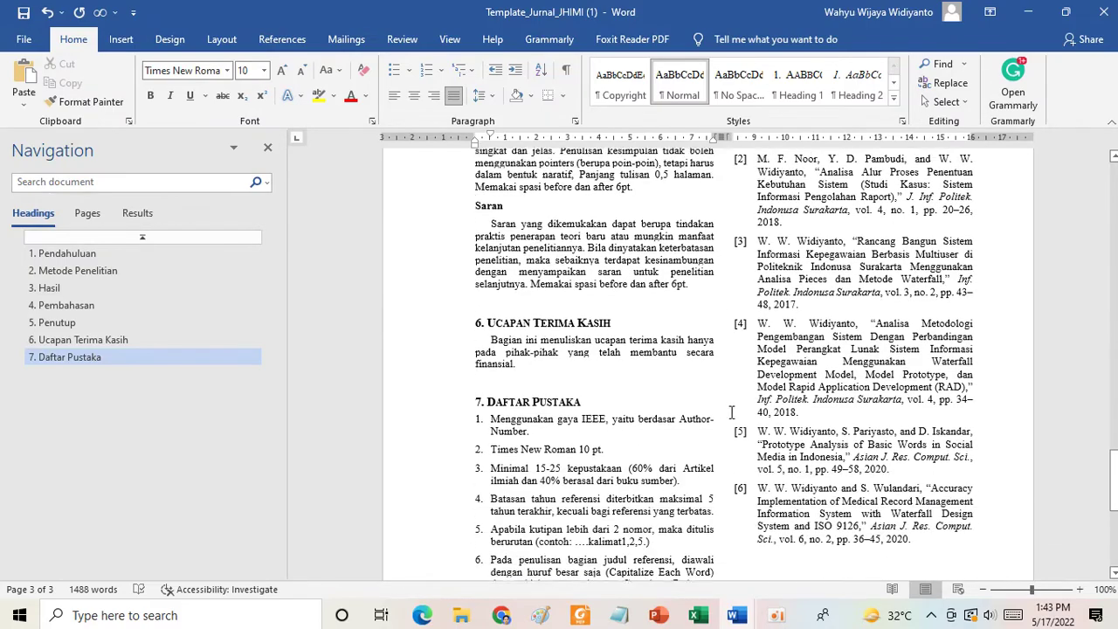
pyautogui.scroll(20, 732, 413)
pyautogui.scroll(1, 732, 413)
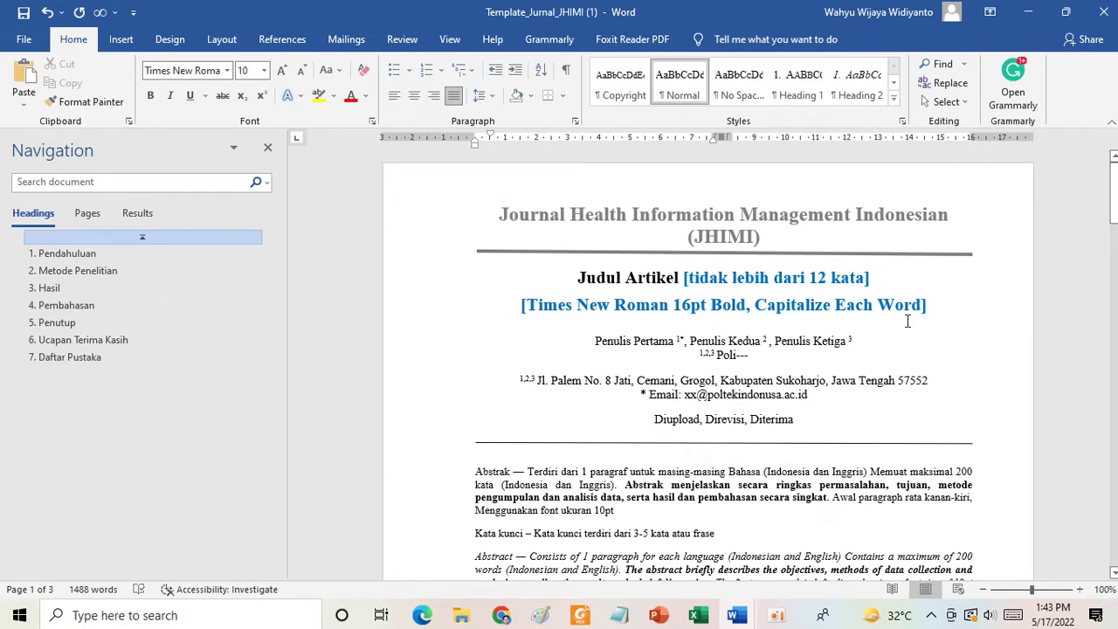
pyautogui.scroll(-3, 907, 322)
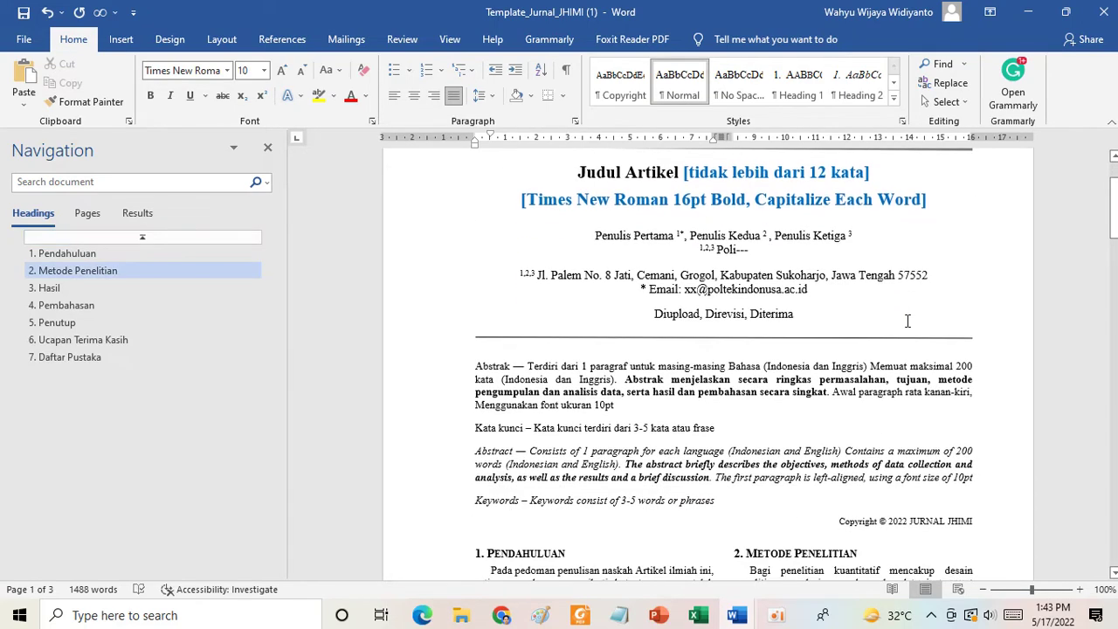
pyautogui.scroll(-2, 908, 322)
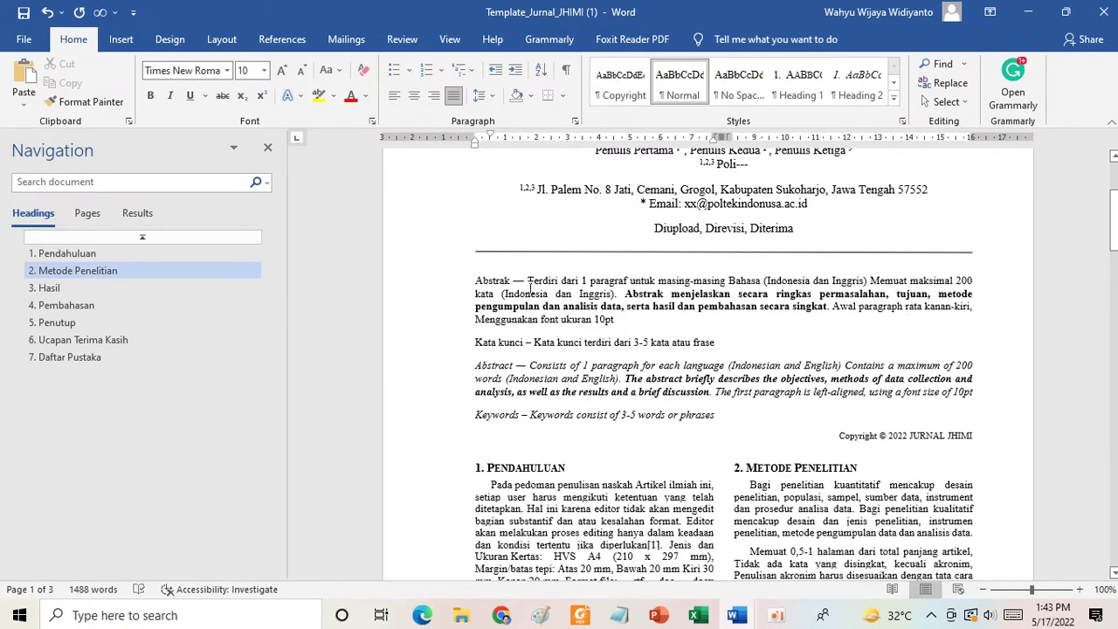
pyautogui.moveTo(528, 283); pyautogui.dragTo(584, 325)
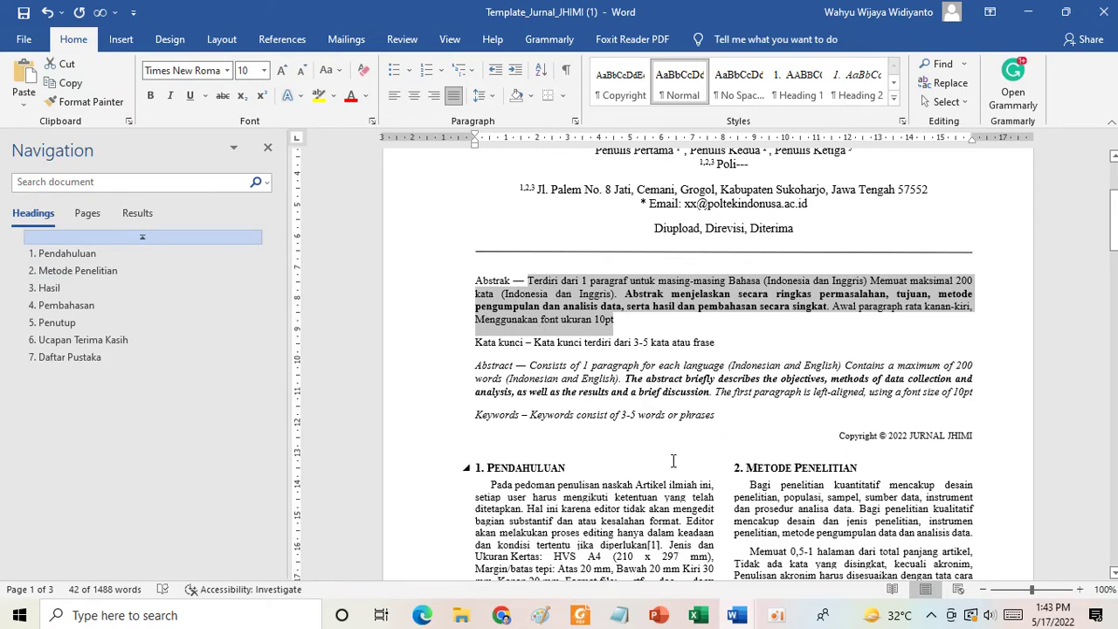
pyautogui.click(502, 615)
# Return to the JHIMI website in Chrome and open its REVIEWER page.
pyautogui.click(537, 532)
pyautogui.scroll(10, 535, 346)
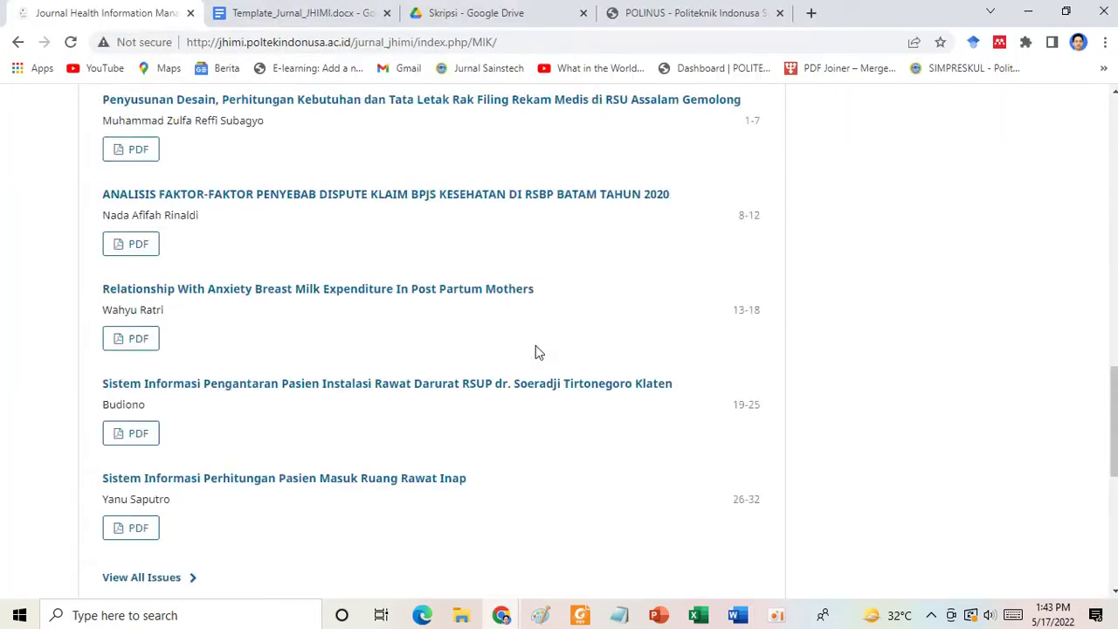
pyautogui.scroll(3, 869, 268)
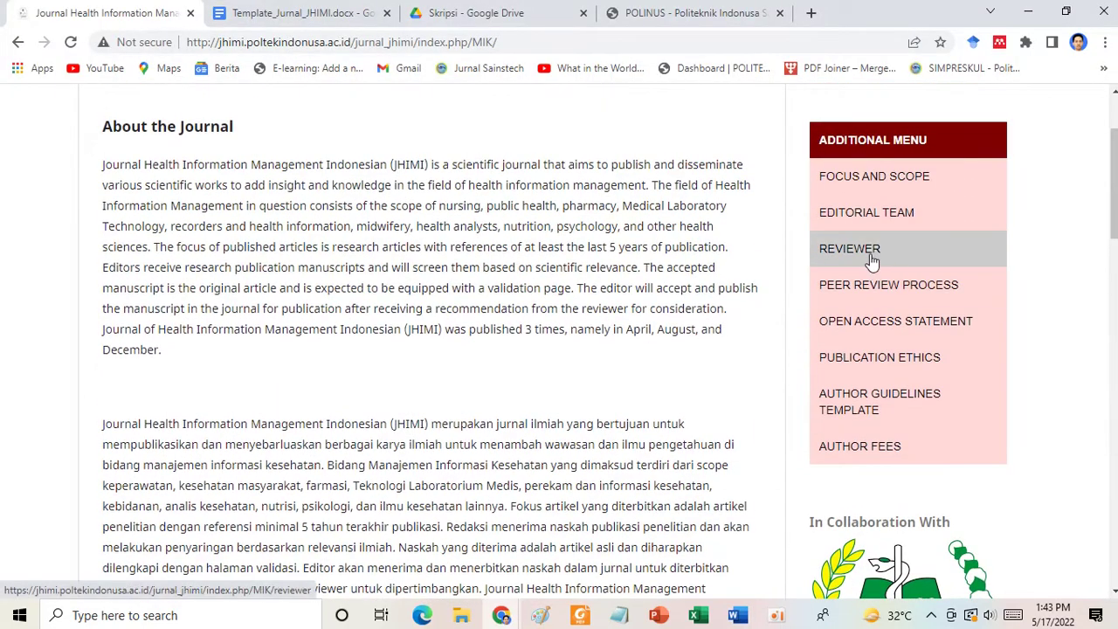
pyautogui.click(871, 258)
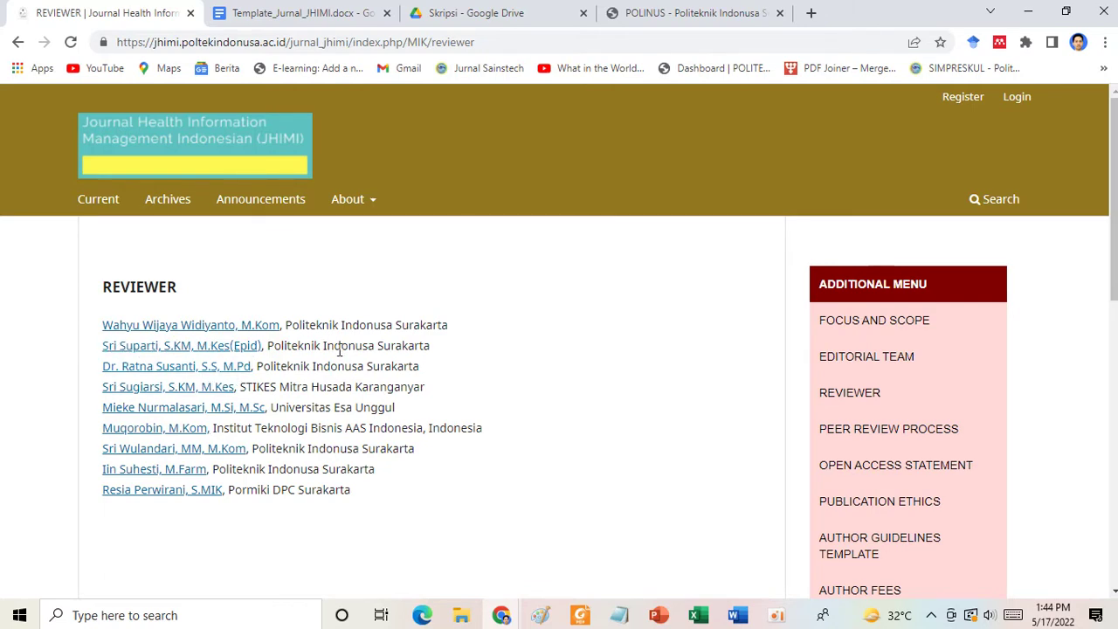
pyautogui.scroll(-1, 399, 407)
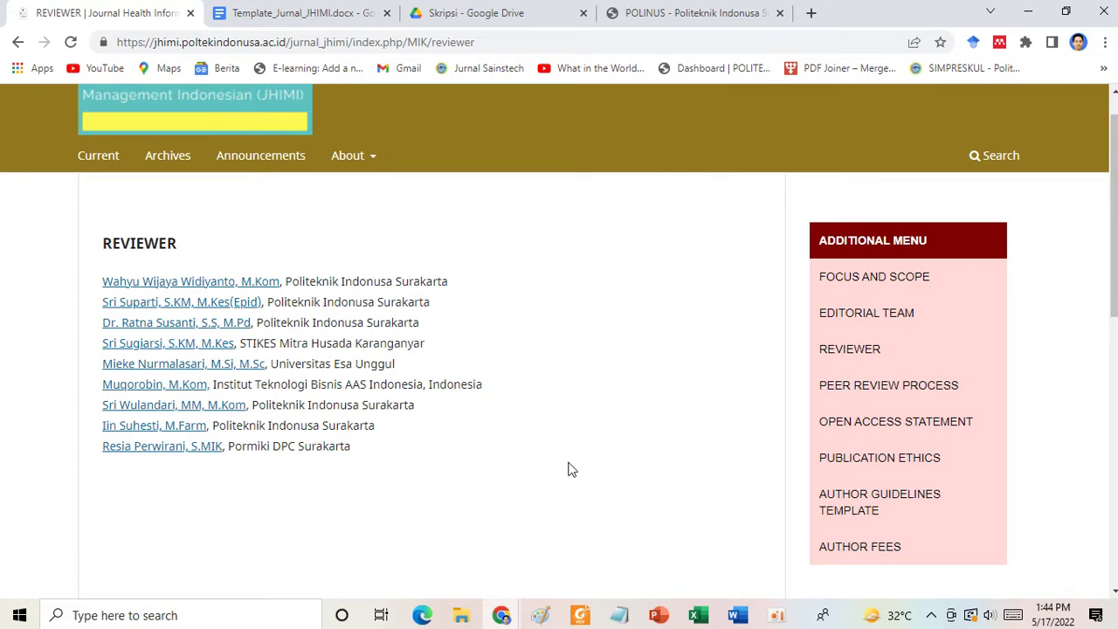
pyautogui.scroll(1, 568, 469)
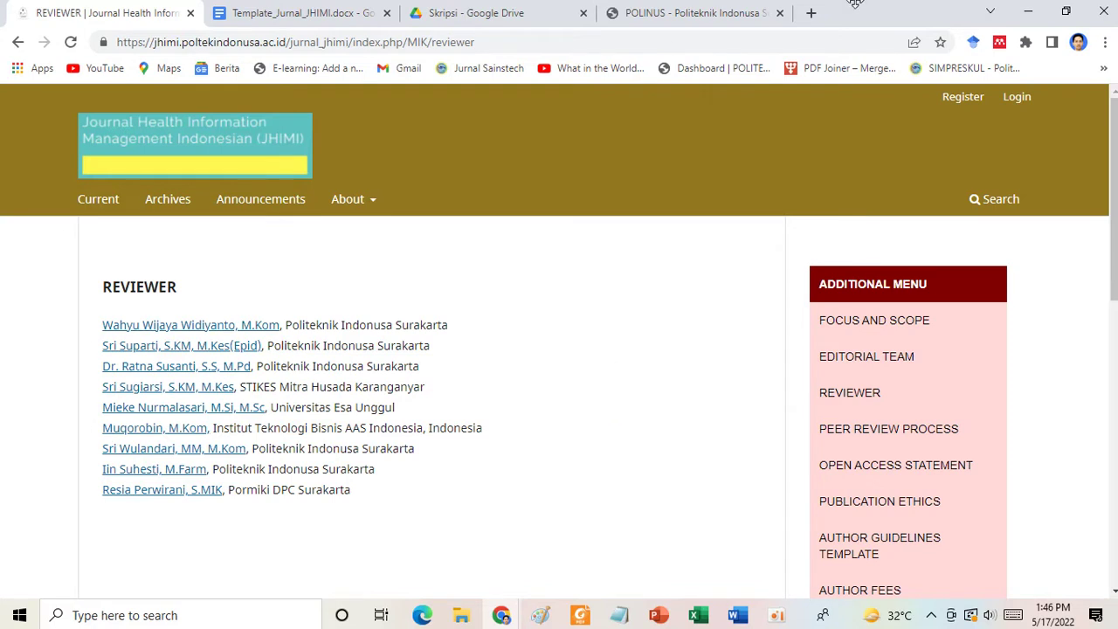
# Load the INOHIM journal website in the POLINUS tab by entering 'inohim' in the address bar.
pyautogui.click(690, 12)
pyautogui.click(606, 42)
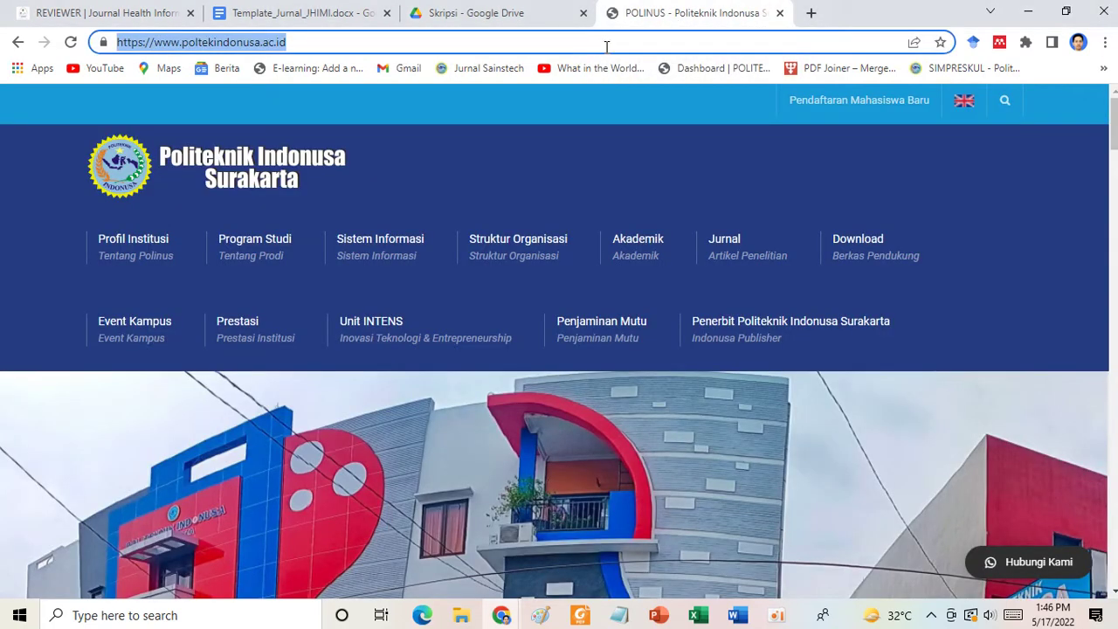
pyautogui.write('inohim')
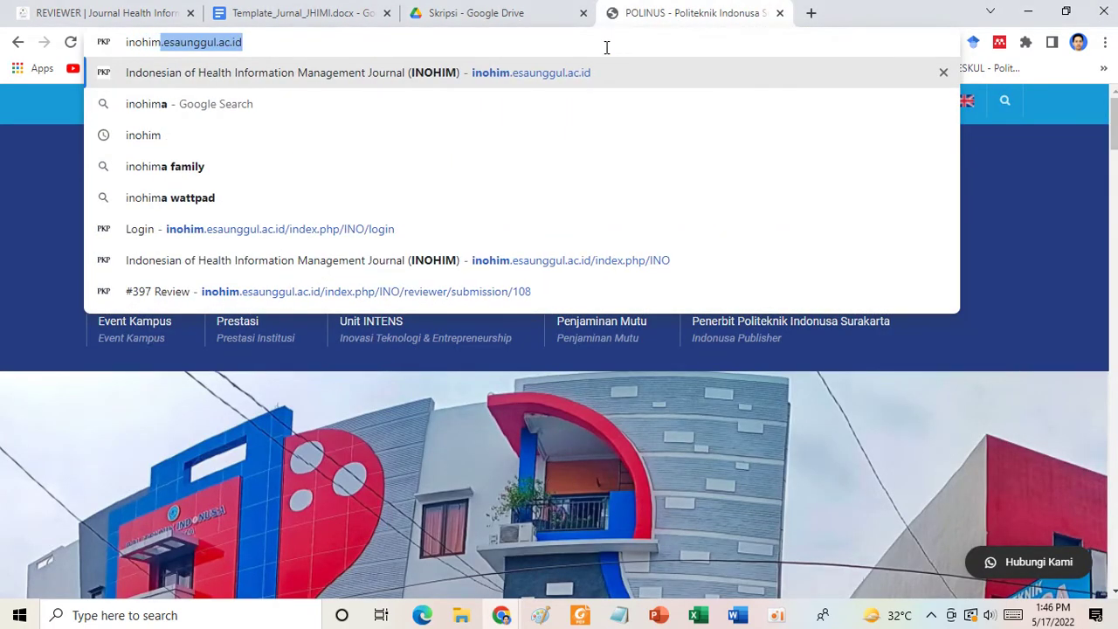
pyautogui.press('Return')
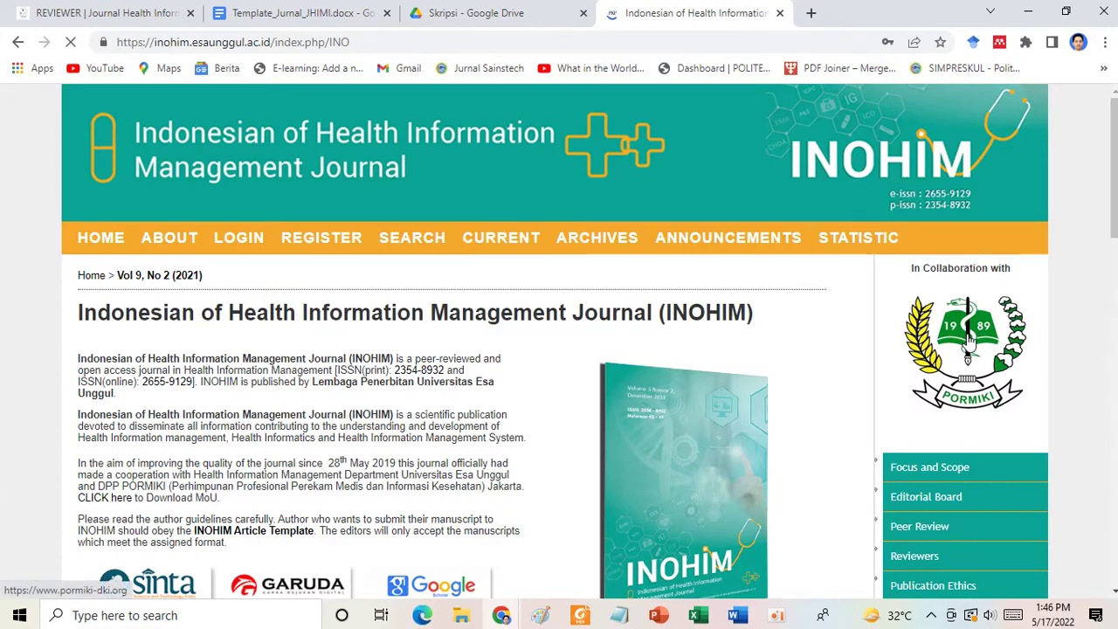
pyautogui.scroll(-6, 966, 488)
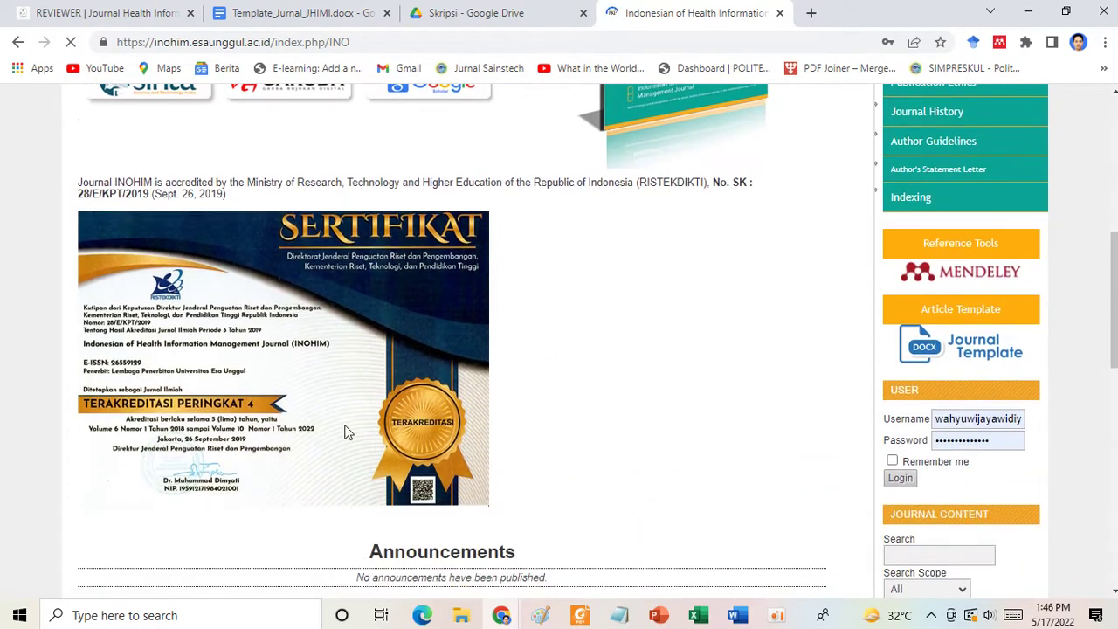
pyautogui.scroll(6, 387, 330)
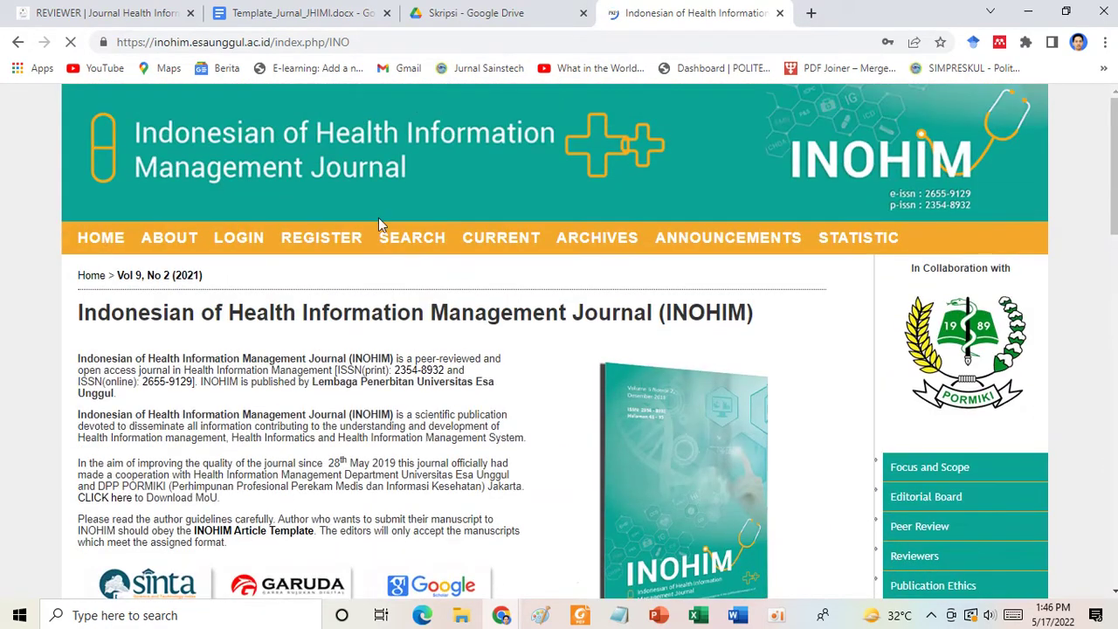
pyautogui.scroll(-3, 956, 449)
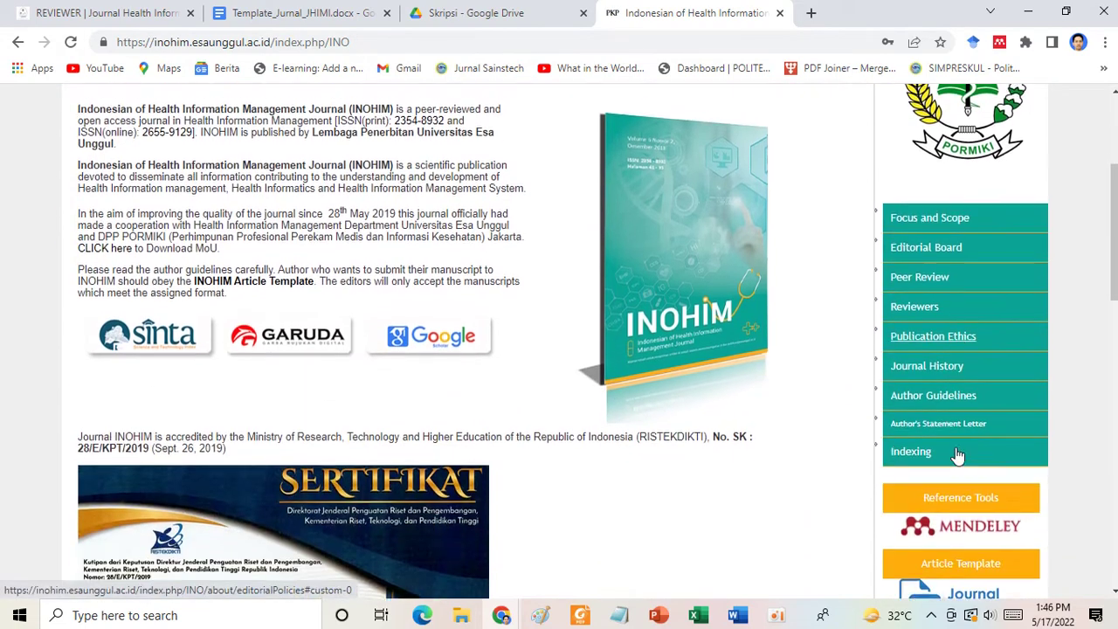
# Open the INOHIM Reviewers page and scroll through the sixteen reviewers and their institutions.
pyautogui.click(913, 300)
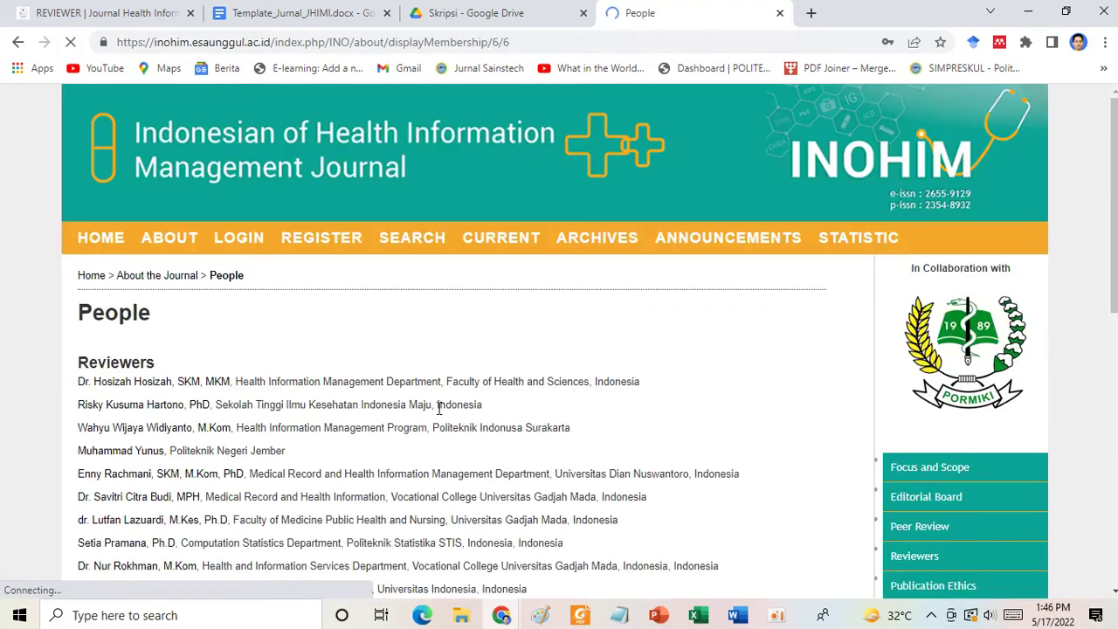
pyautogui.scroll(-3, 349, 454)
pyautogui.scroll(-1, 331, 448)
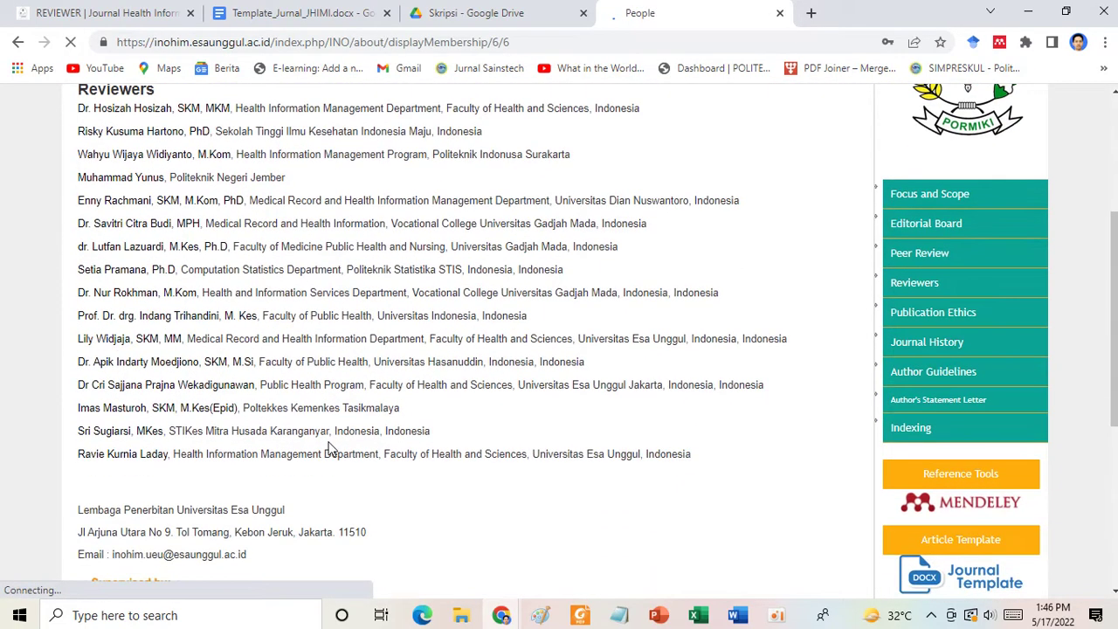
pyautogui.scroll(1, 331, 448)
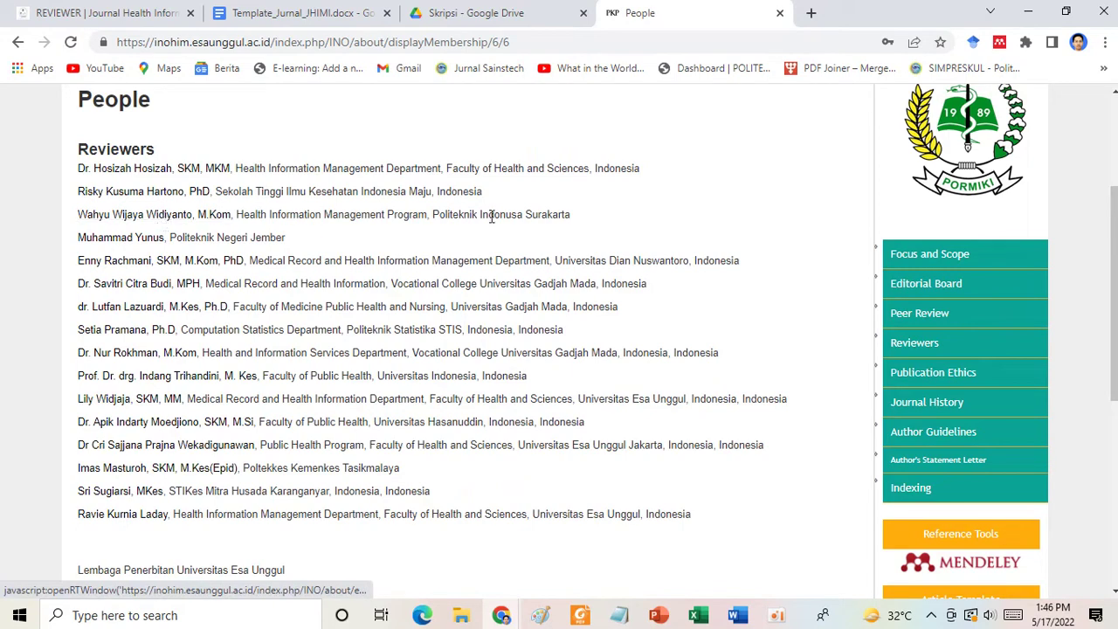
pyautogui.moveTo(579, 219); pyautogui.dragTo(92, 221)
pyautogui.scroll(2, 449, 283)
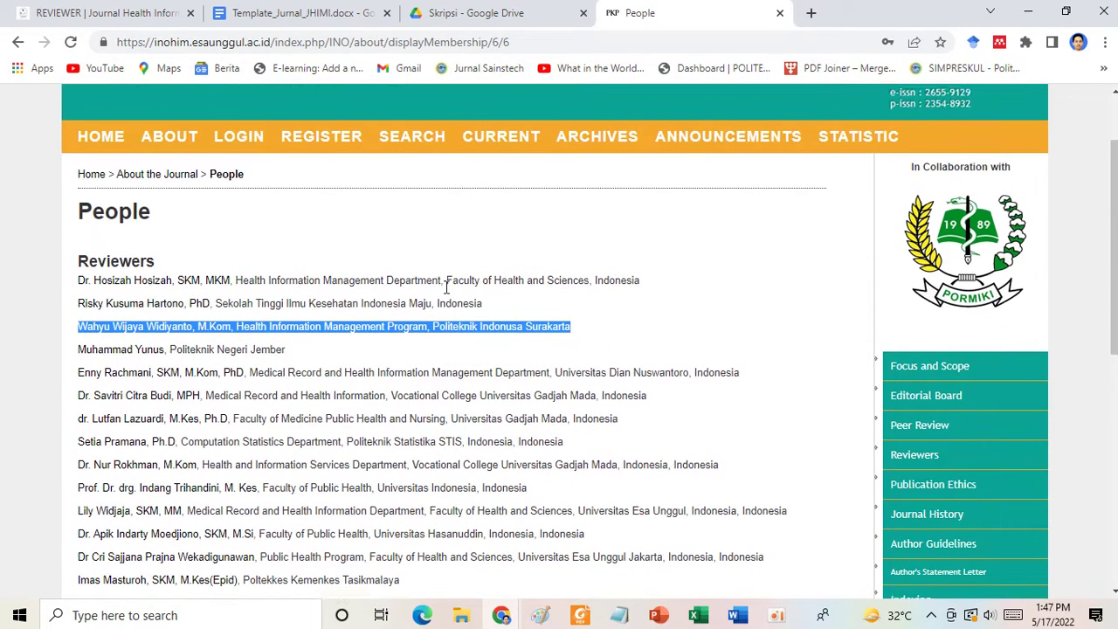
pyautogui.click(489, 251)
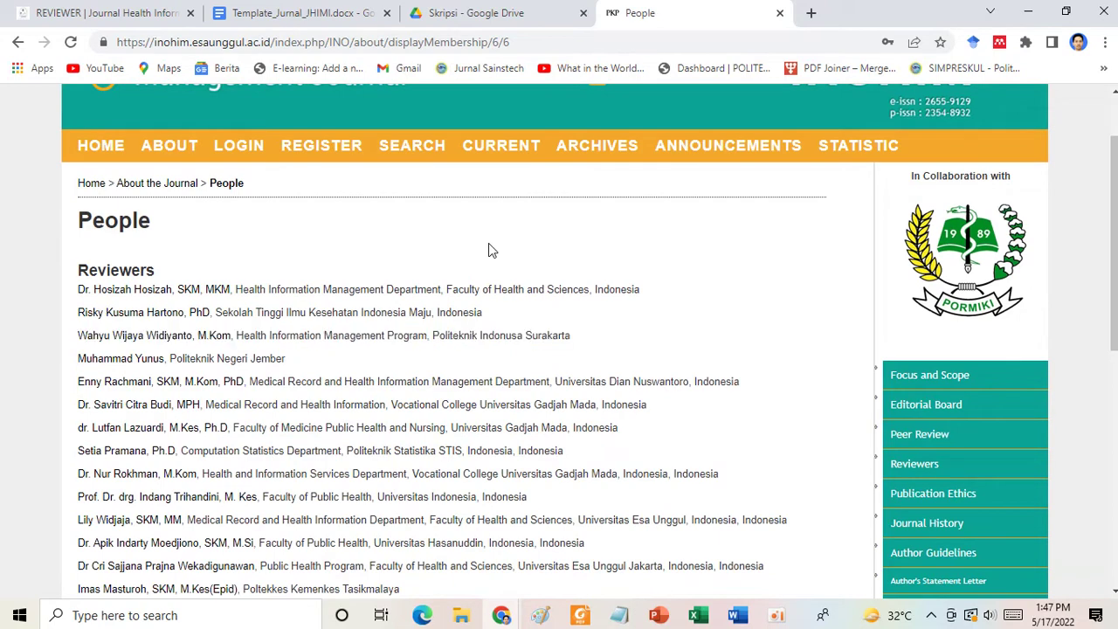
pyautogui.scroll(1, 488, 251)
pyautogui.scroll(-3, 493, 252)
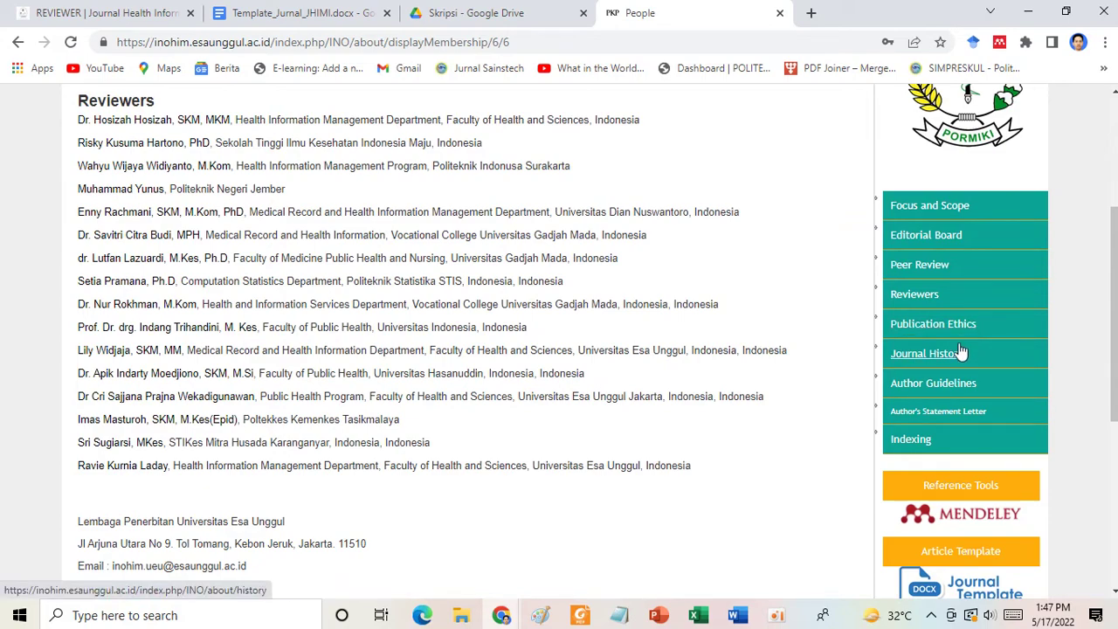
# Read INOHIM's Publication Ethics editorial policies, then go back to the JHIMI Reviewer tab.
pyautogui.click(934, 324)
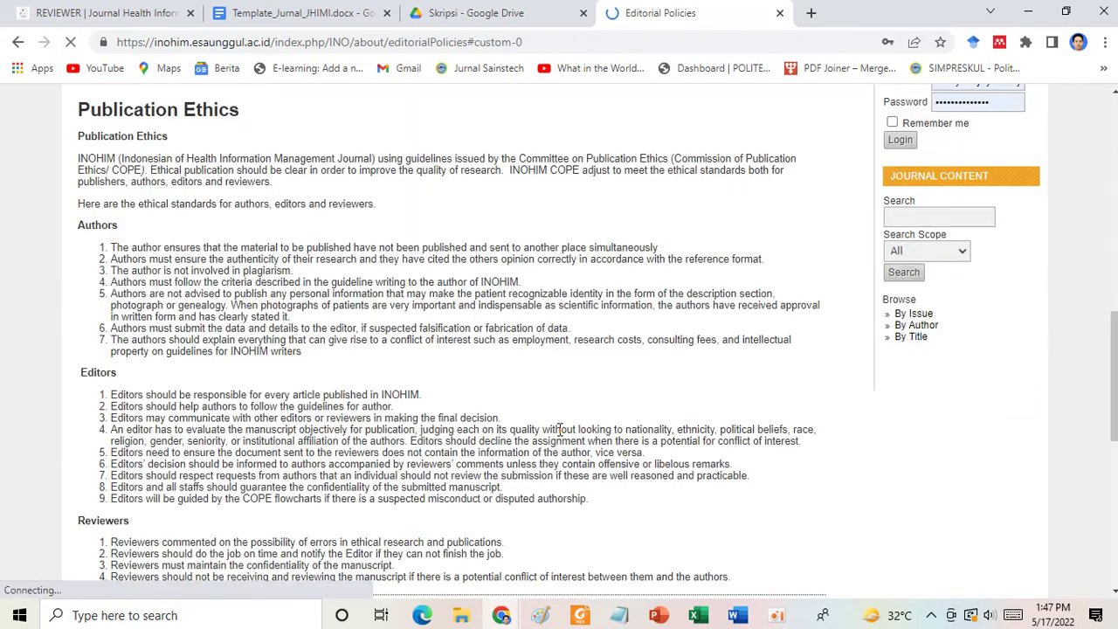
pyautogui.scroll(-10, 559, 429)
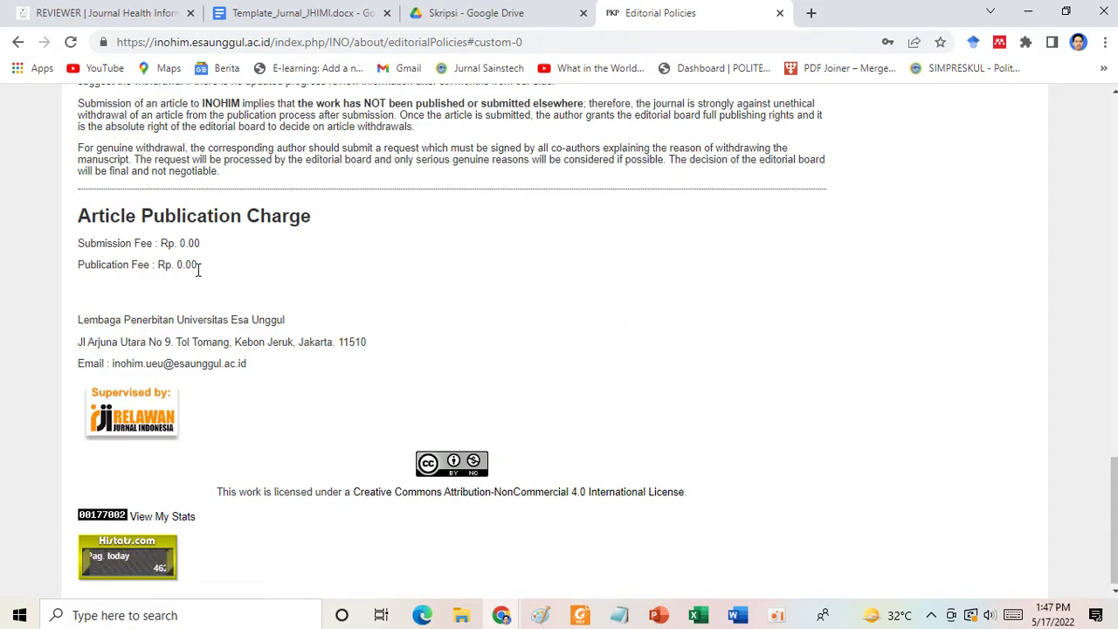
pyautogui.scroll(15, 199, 271)
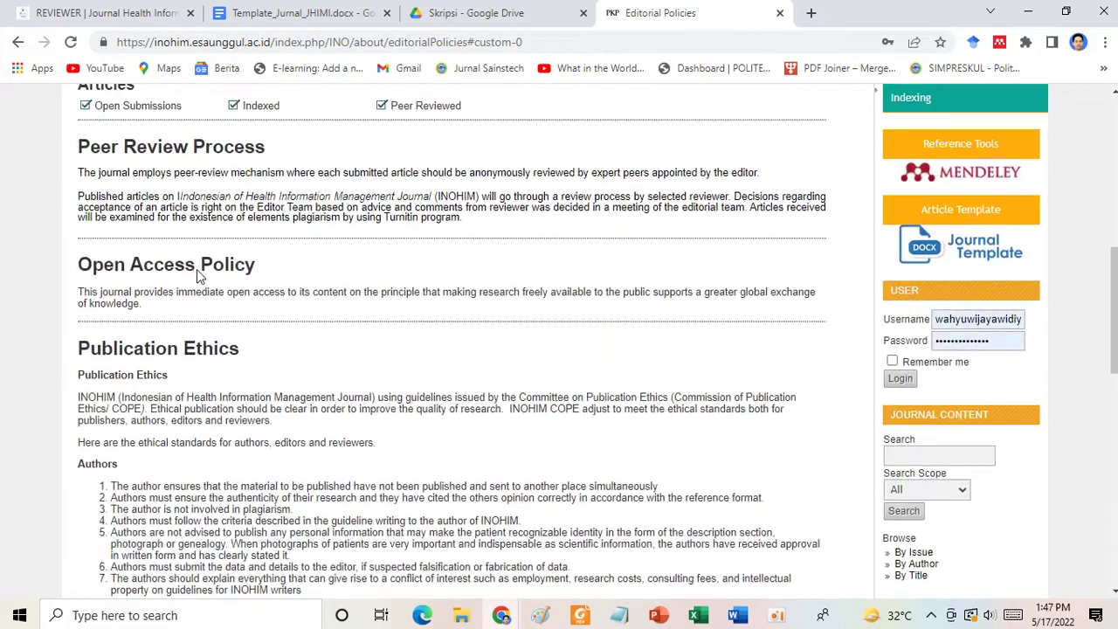
pyautogui.scroll(5, 198, 275)
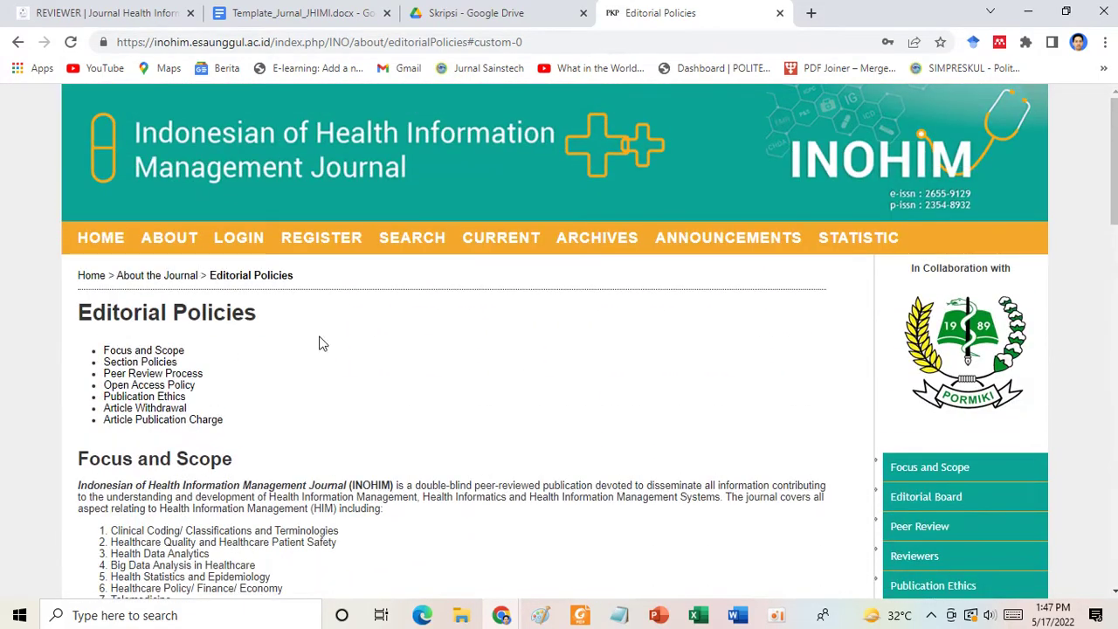
pyautogui.scroll(-2, 441, 430)
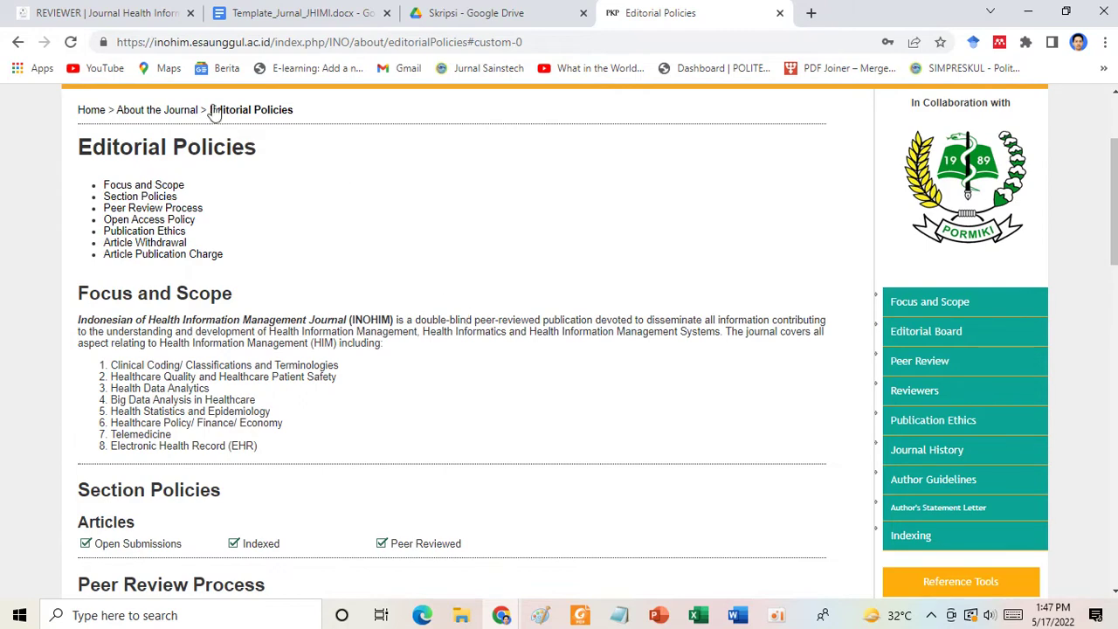
pyautogui.click(98, 5)
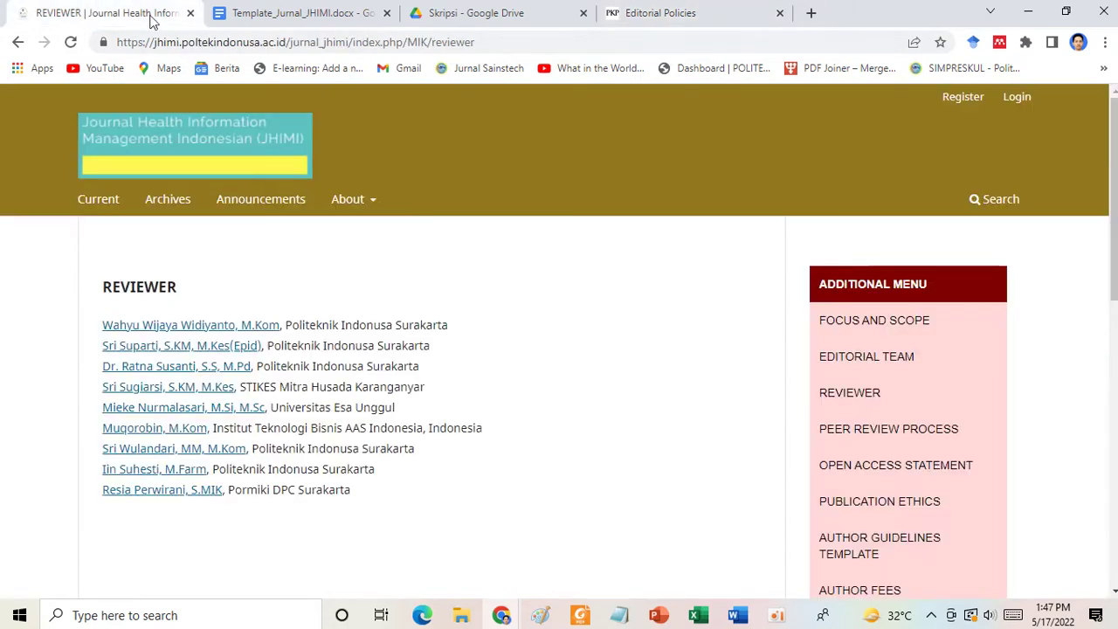
# Check the JHIMI Author Fees page showing no submission charges, then bring up the Template_Jurnal_JHIMI document.
pyautogui.scroll(-3, 759, 415)
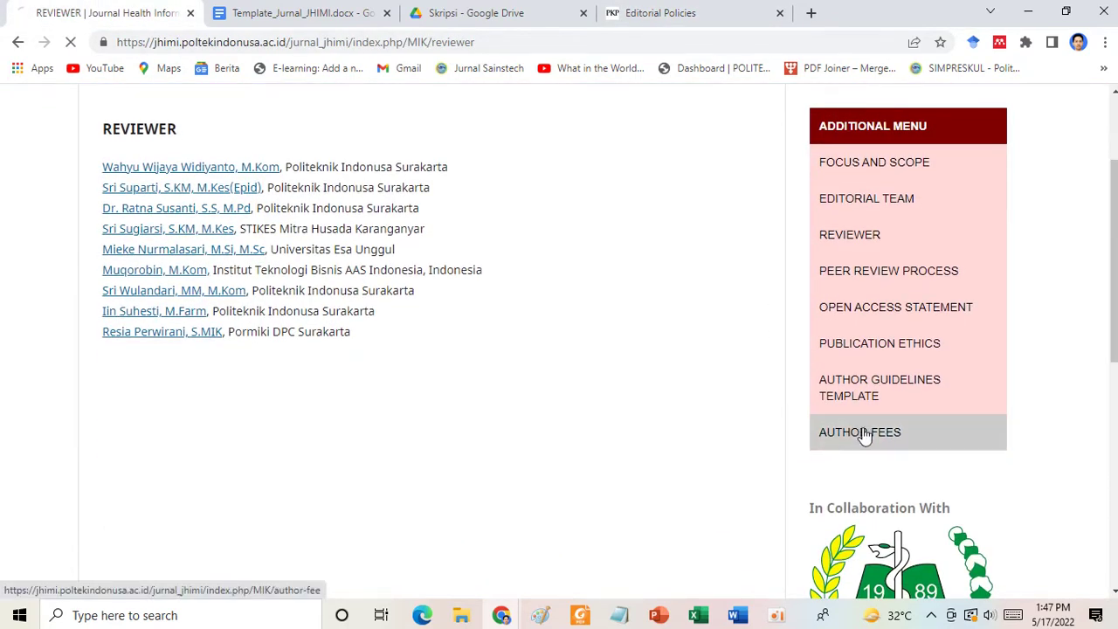
pyautogui.click(859, 431)
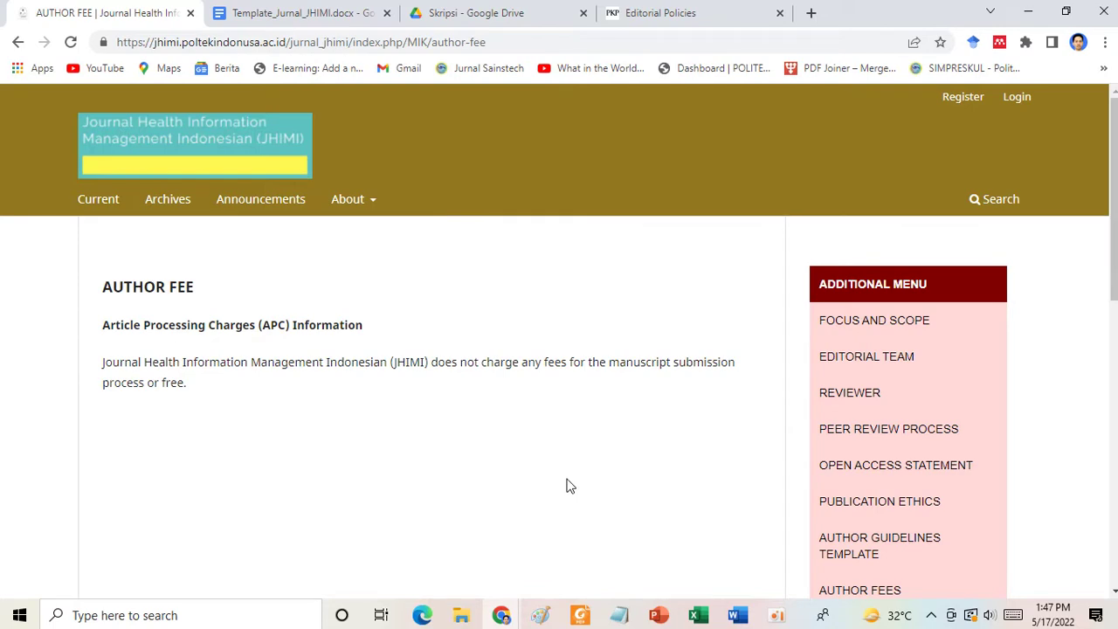
pyautogui.scroll(-5, 566, 486)
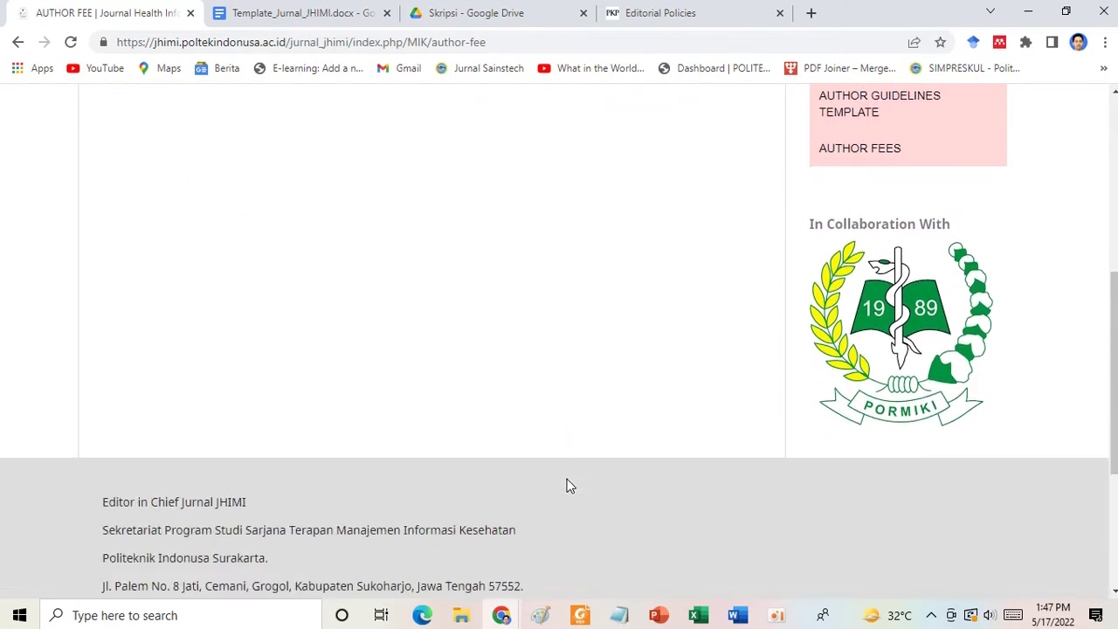
pyautogui.scroll(-1, 566, 485)
pyautogui.scroll(6, 566, 486)
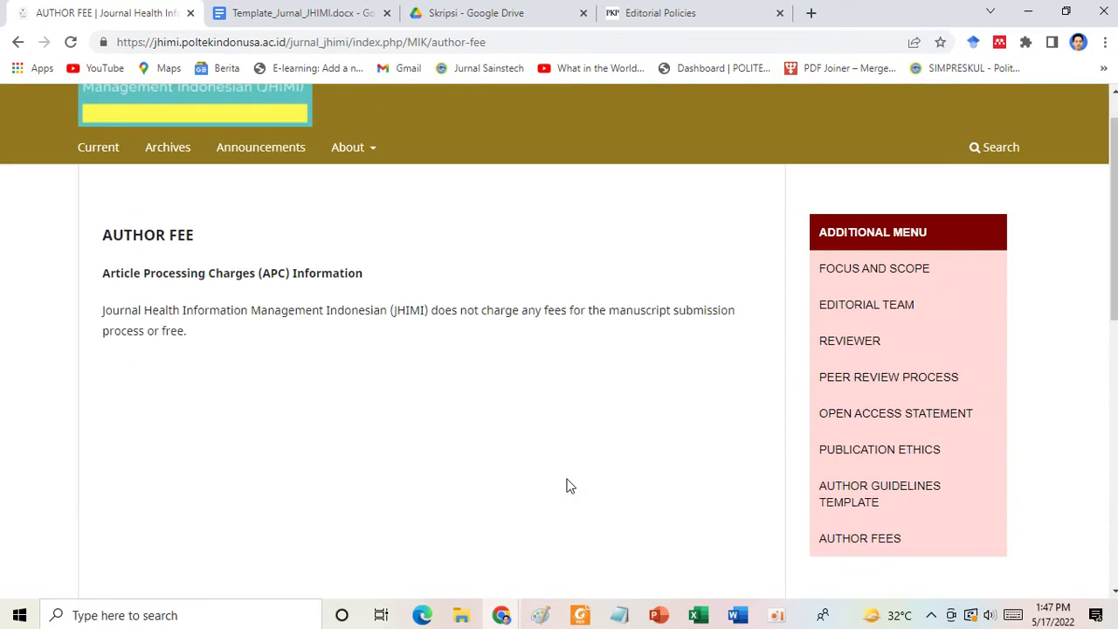
pyautogui.click(260, 17)
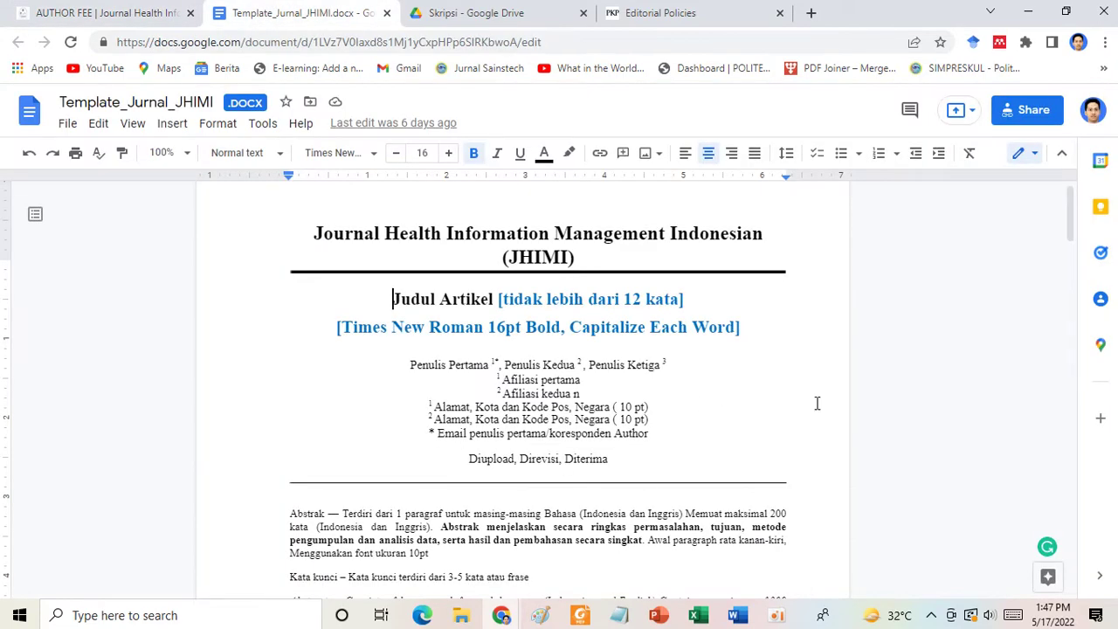
# Look over the Word copy of the JHIMI template, then return to Google Docs and the Author Fee tab.
pyautogui.moveTo(738, 615)
pyautogui.click(995, 552)
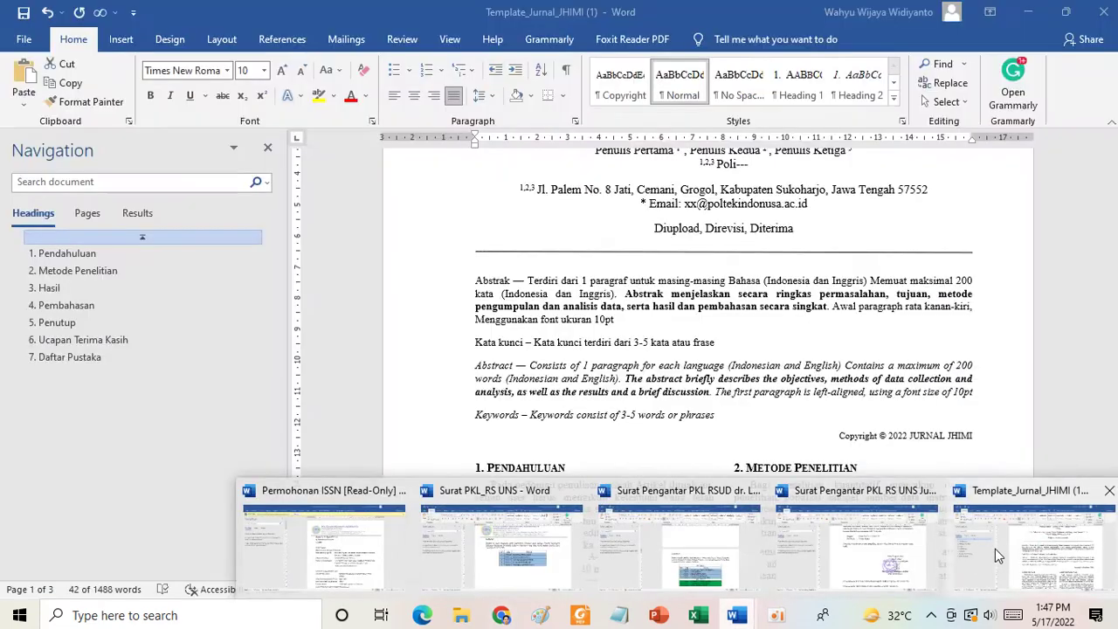
pyautogui.scroll(4, 713, 376)
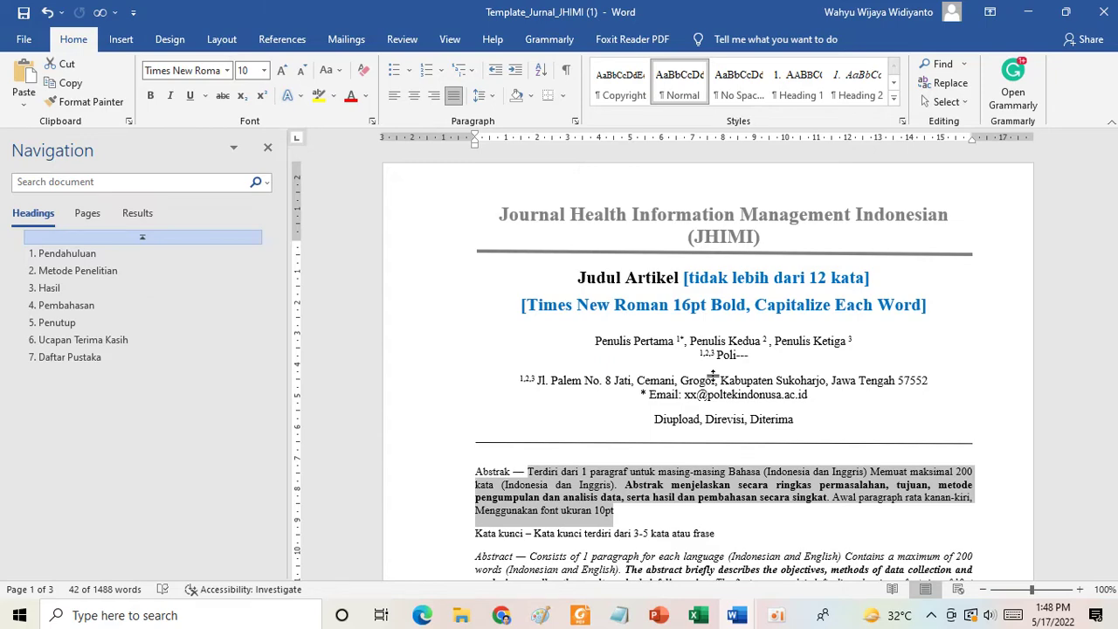
pyautogui.click(502, 617)
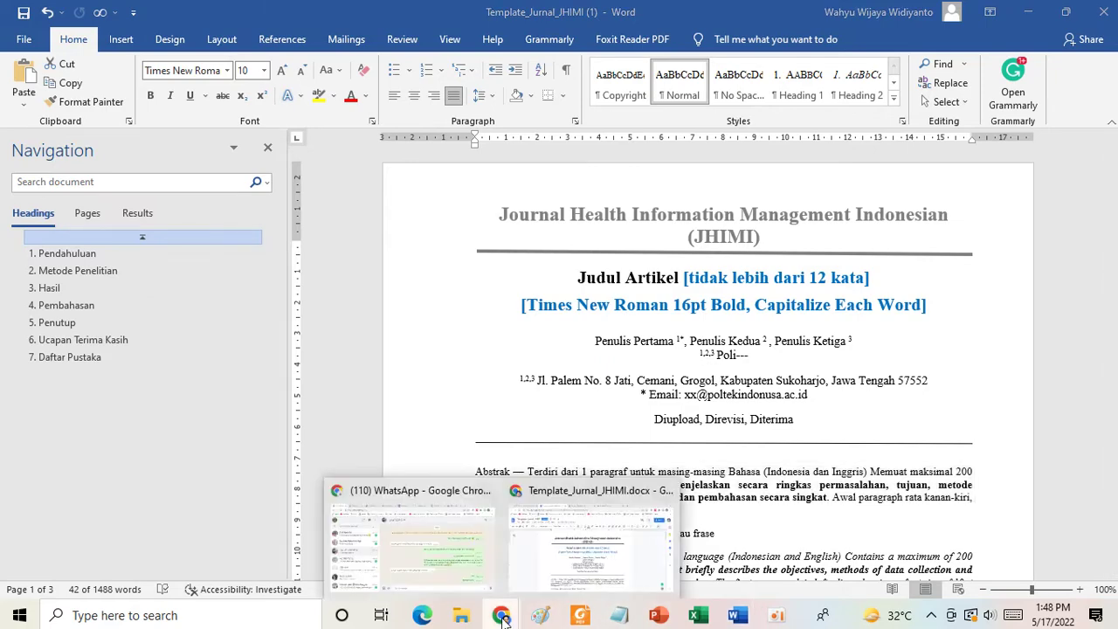
pyautogui.click(565, 537)
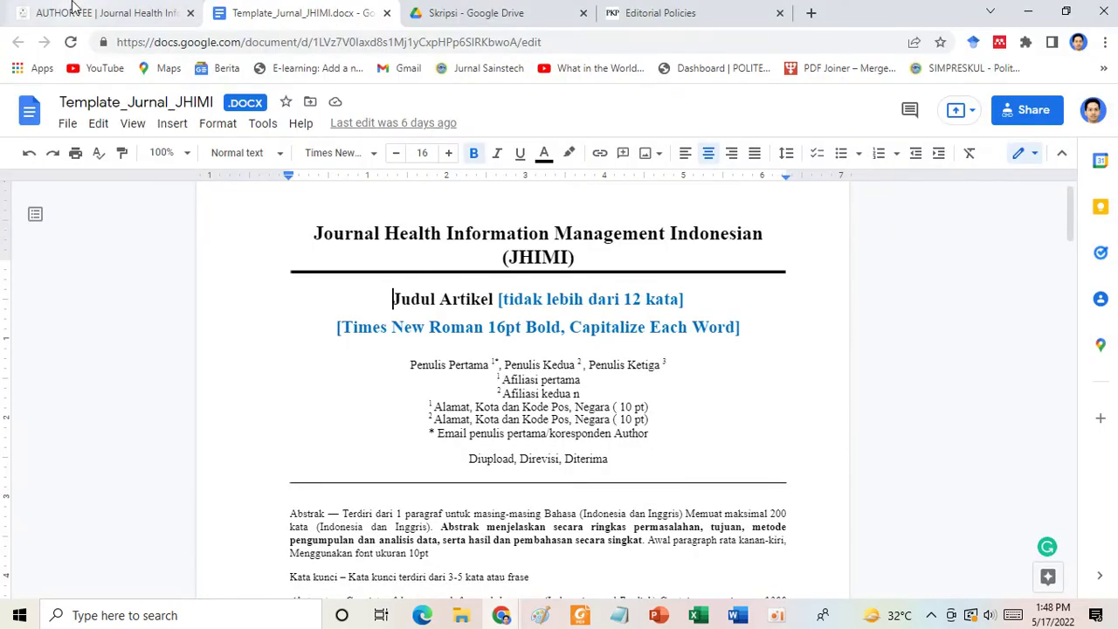
pyautogui.click(75, 9)
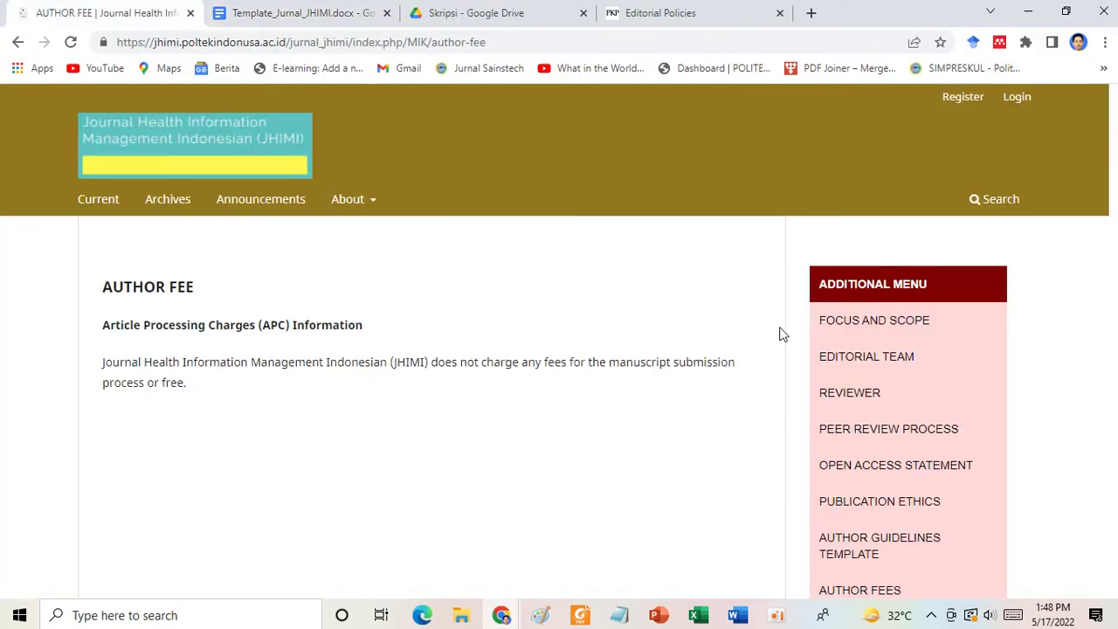
# Open the JHIMI Register form and look over its given name and family name fields.
pyautogui.click(963, 98)
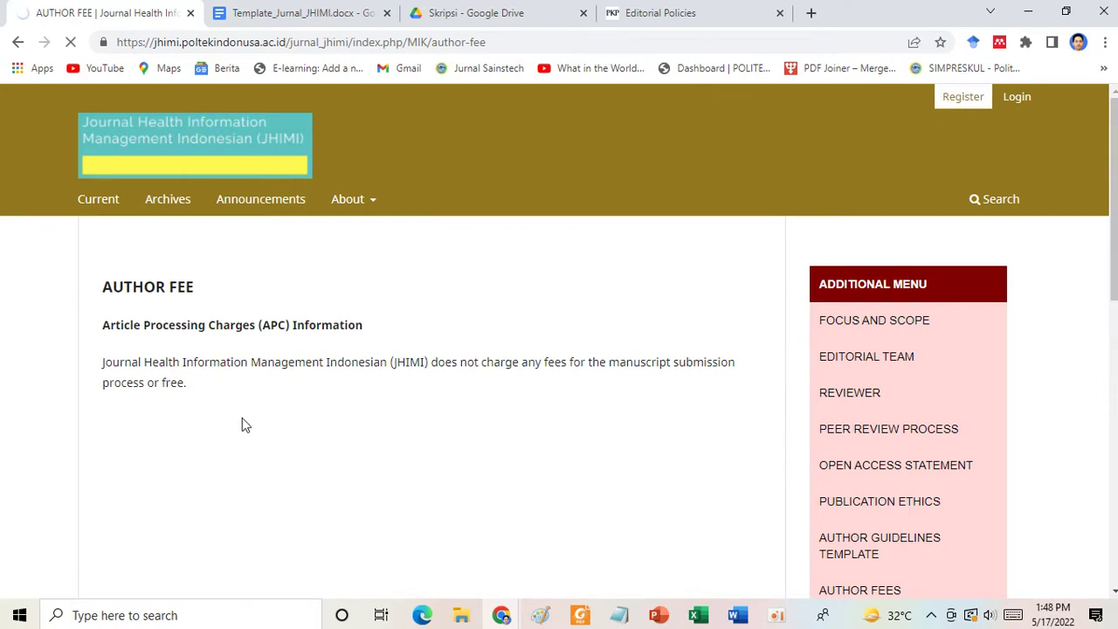
pyautogui.scroll(-3, 245, 425)
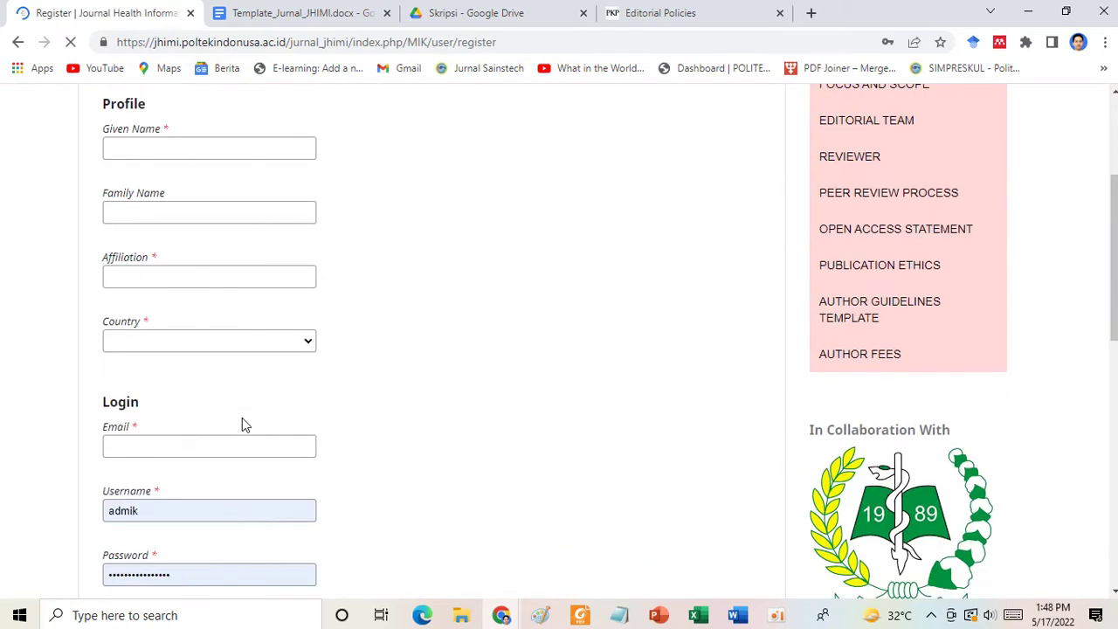
pyautogui.click(158, 149)
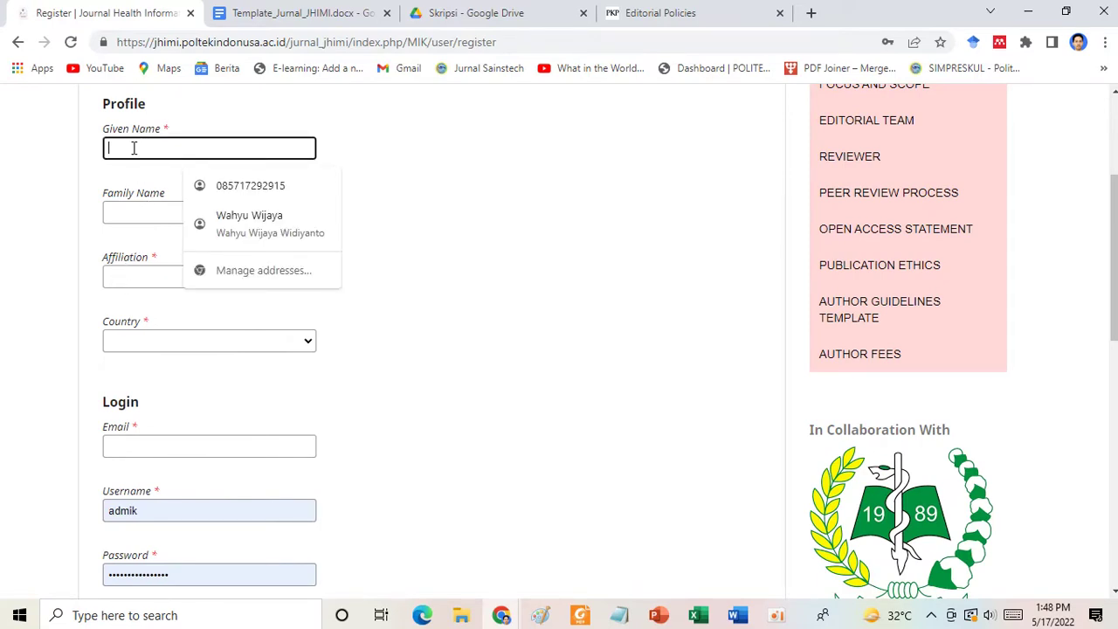
pyautogui.scroll(-2, 517, 222)
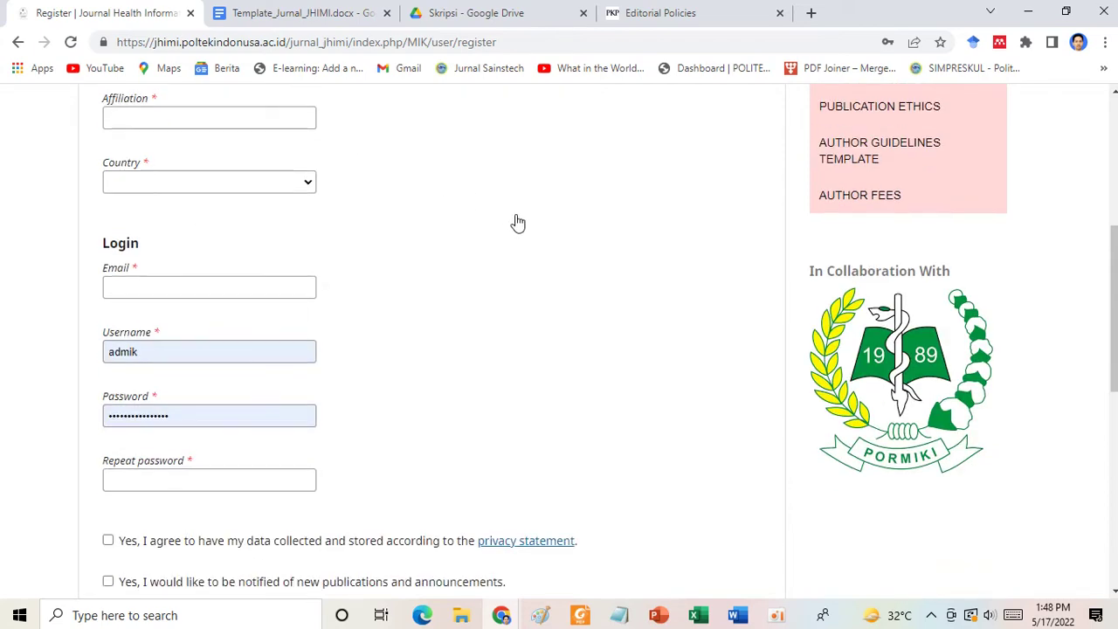
pyautogui.scroll(3, 516, 222)
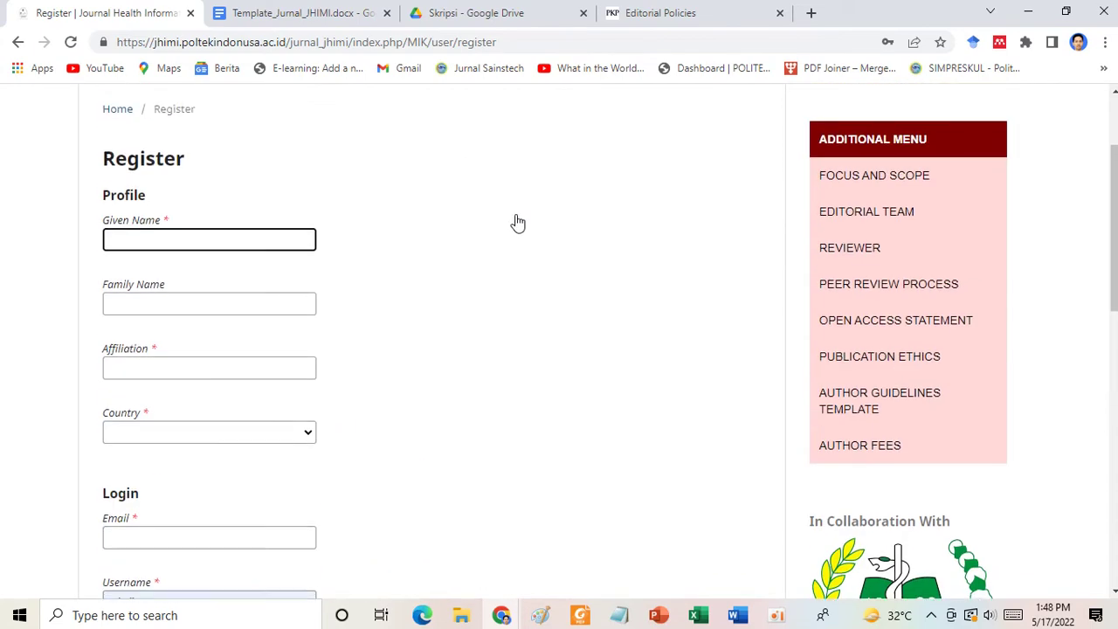
pyautogui.click(138, 244)
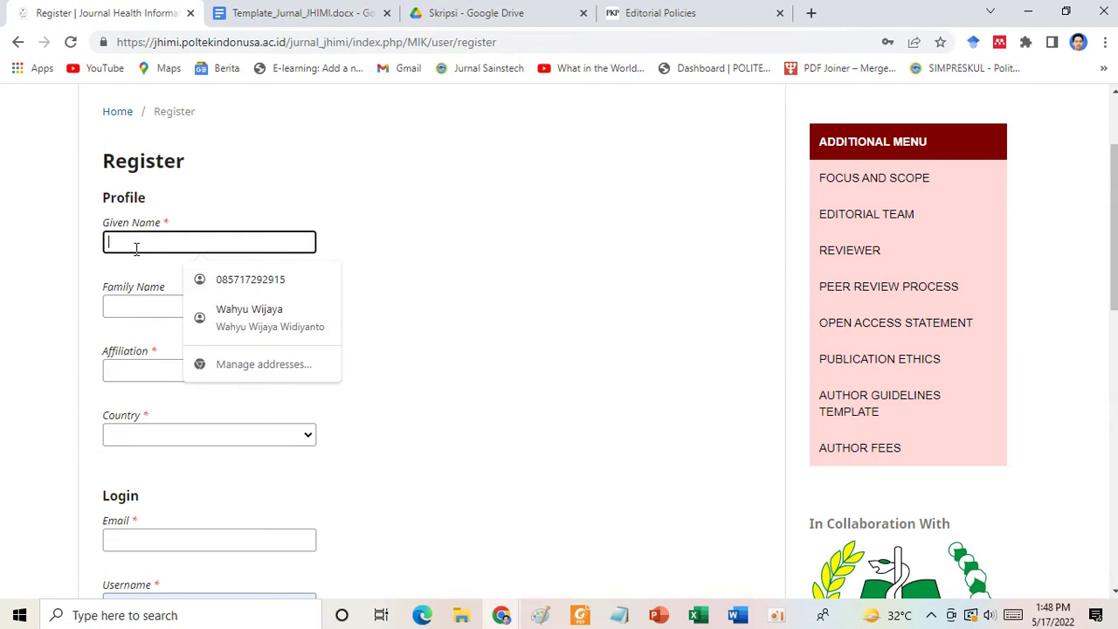
pyautogui.click(138, 308)
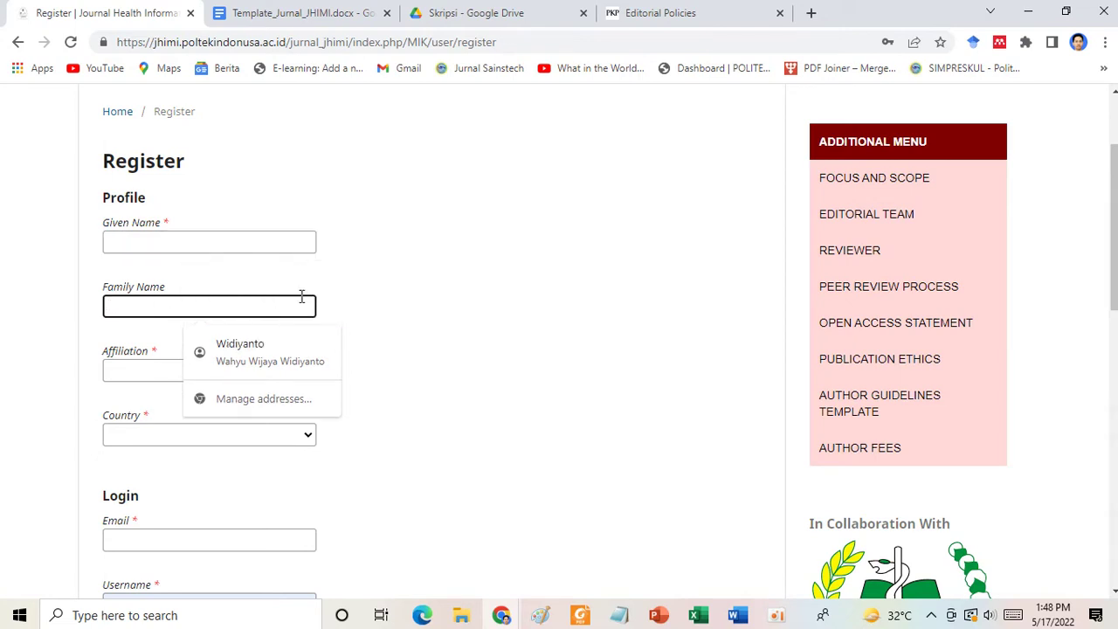
pyautogui.scroll(-1, 440, 332)
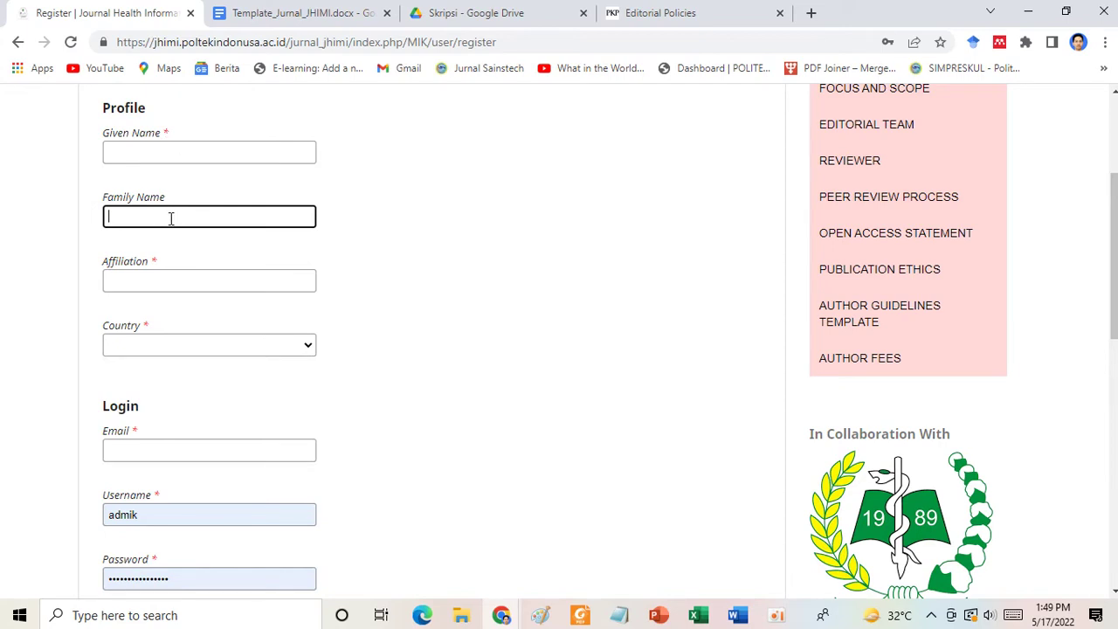
pyautogui.click(144, 301)
# Go through the affiliation, e-mail, username, password and repeat-password fields of the form.
pyautogui.click(126, 283)
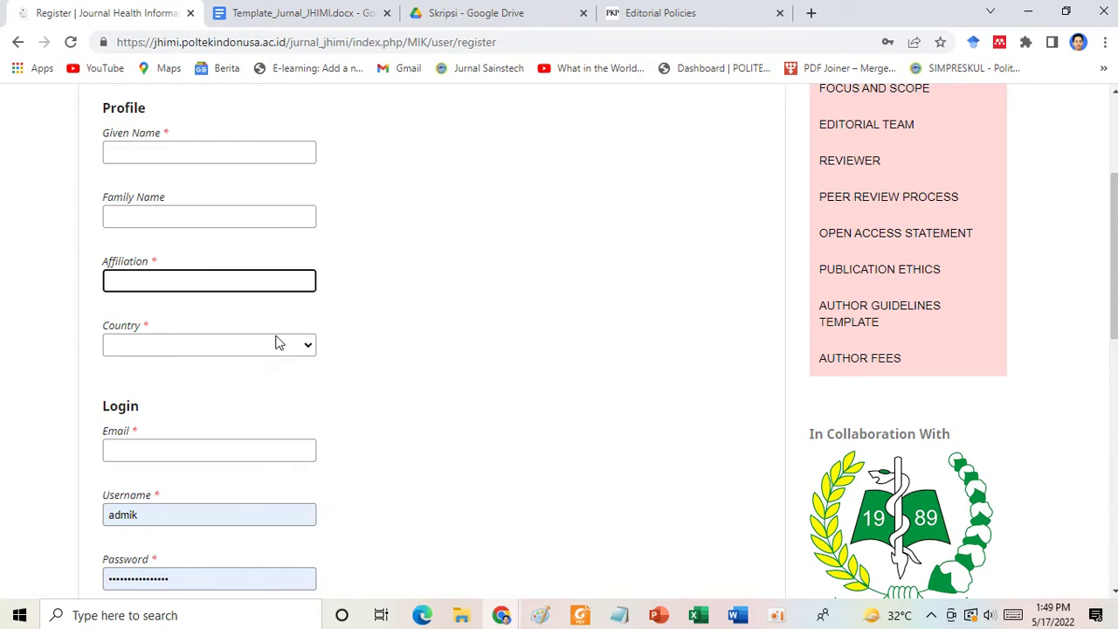
pyautogui.scroll(-3, 280, 341)
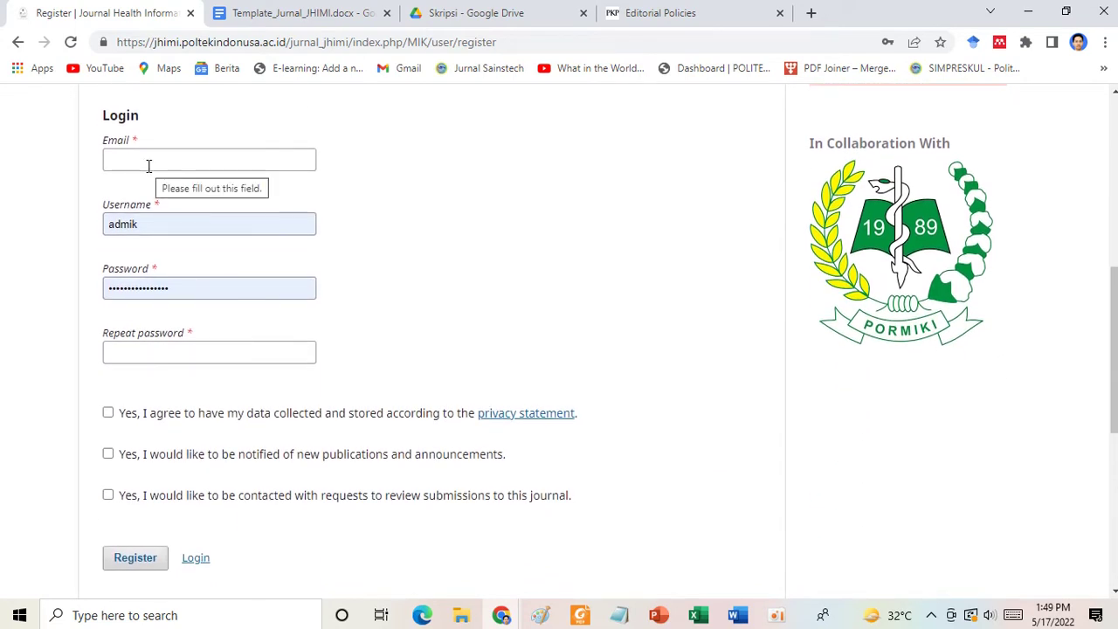
pyautogui.click(149, 165)
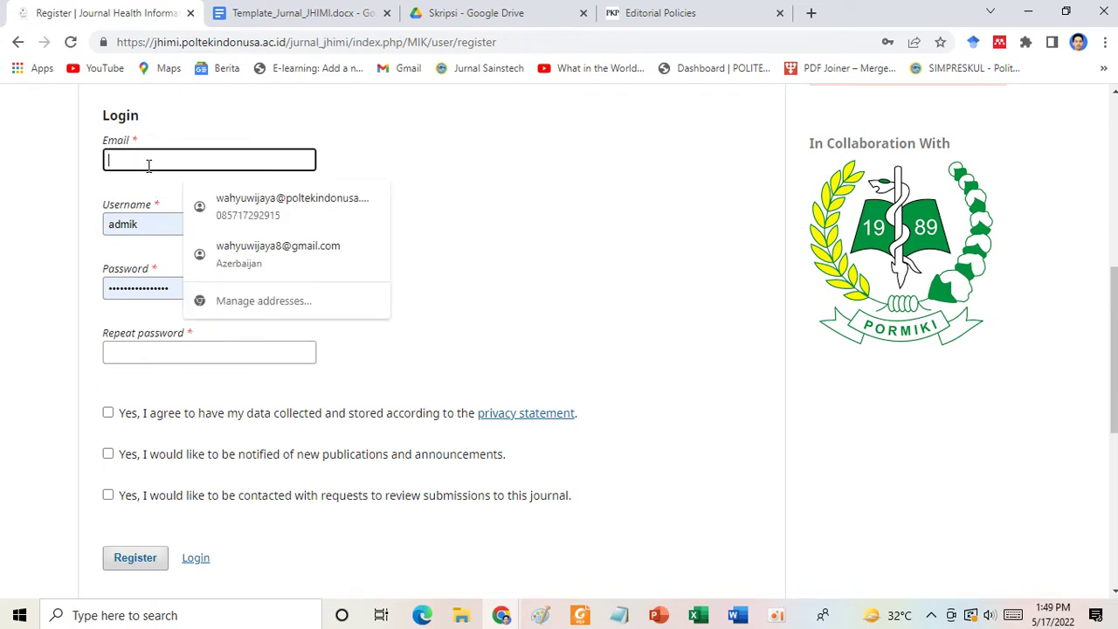
pyautogui.click(153, 225)
pyautogui.doubleClick(138, 225)
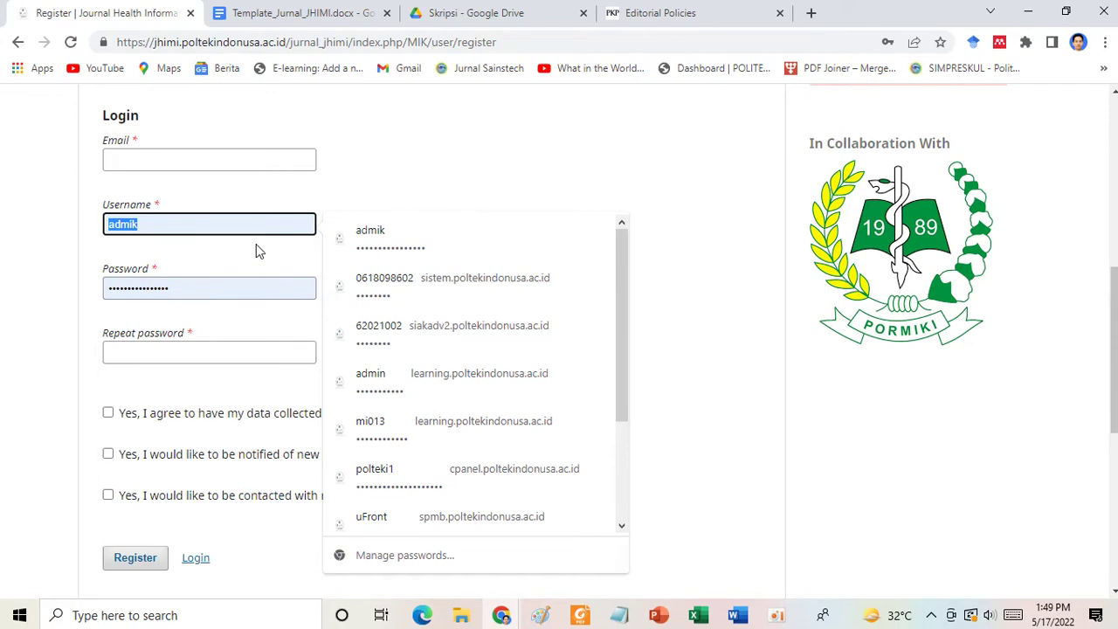
pyautogui.scroll(-1, 256, 244)
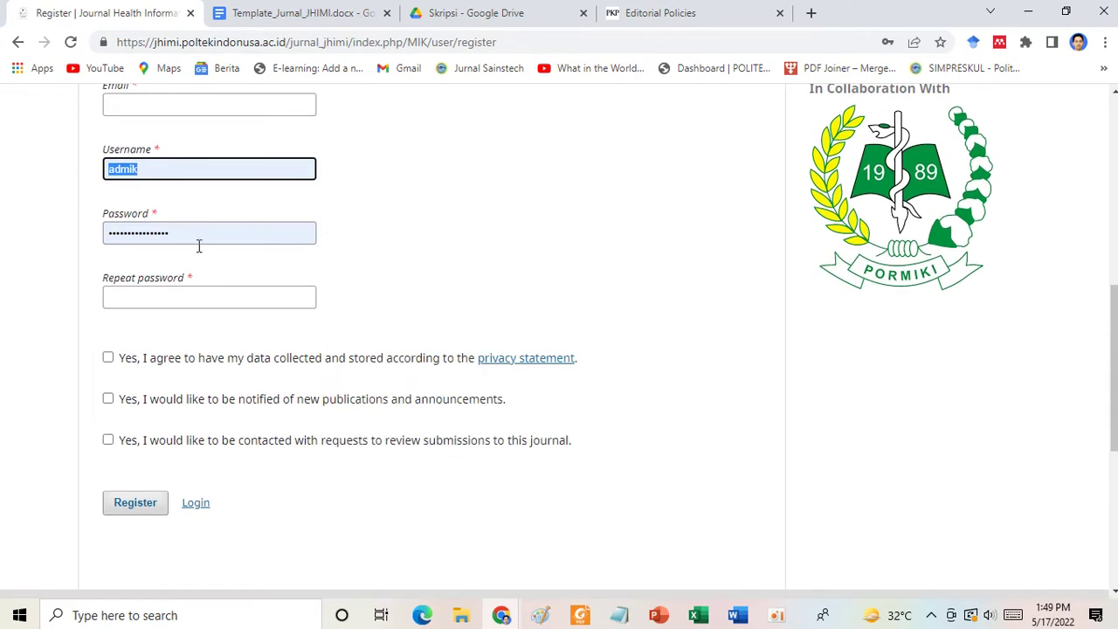
pyautogui.click(187, 305)
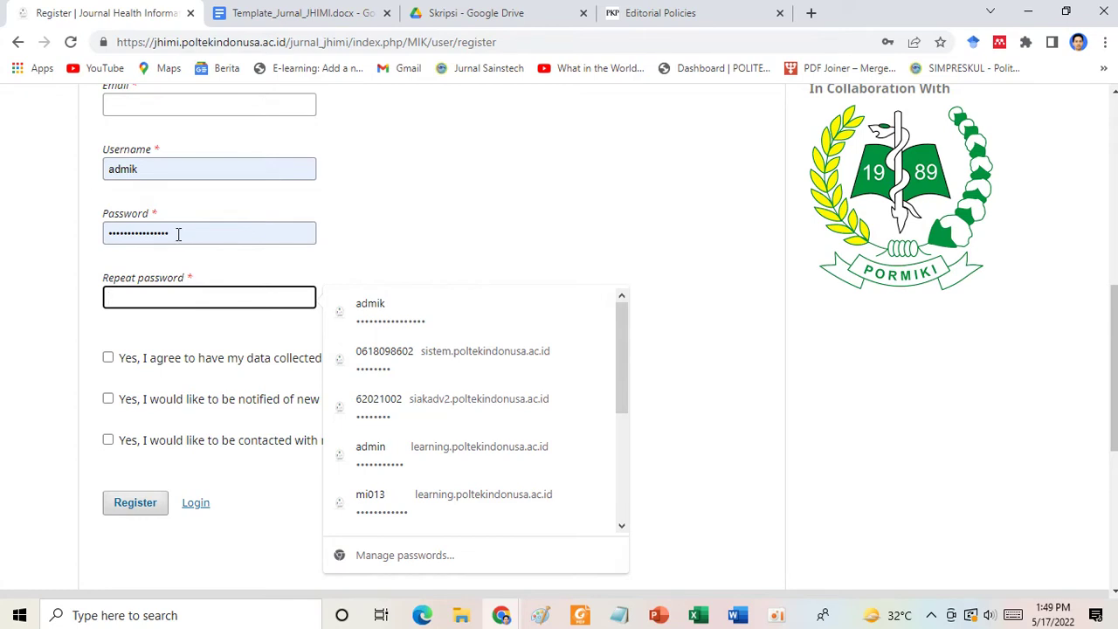
pyautogui.scroll(-1, 175, 238)
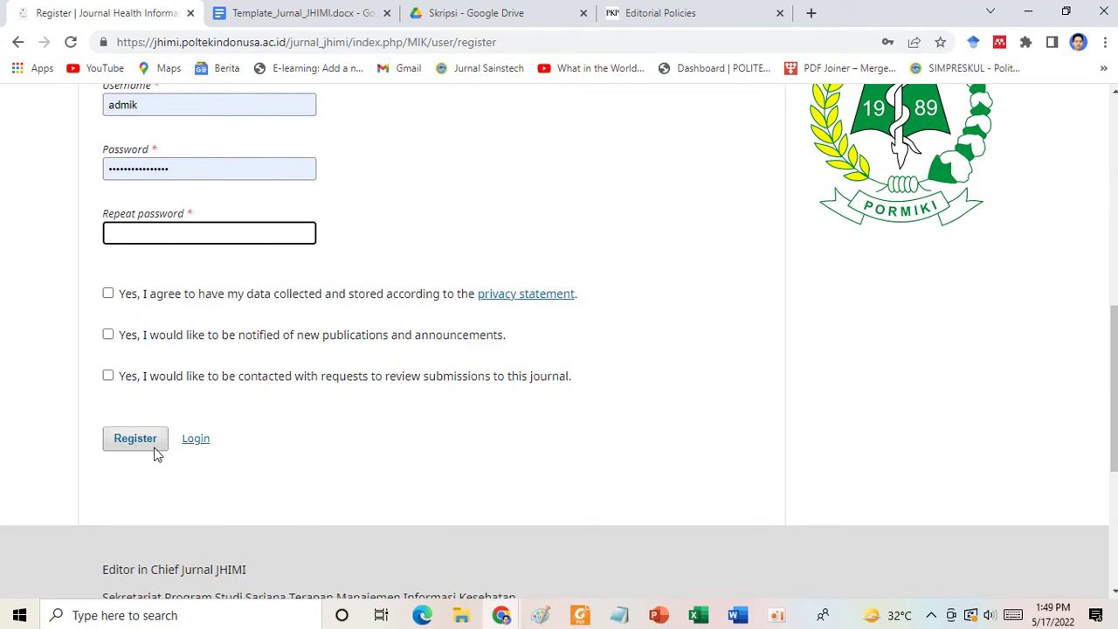
pyautogui.scroll(8, 414, 309)
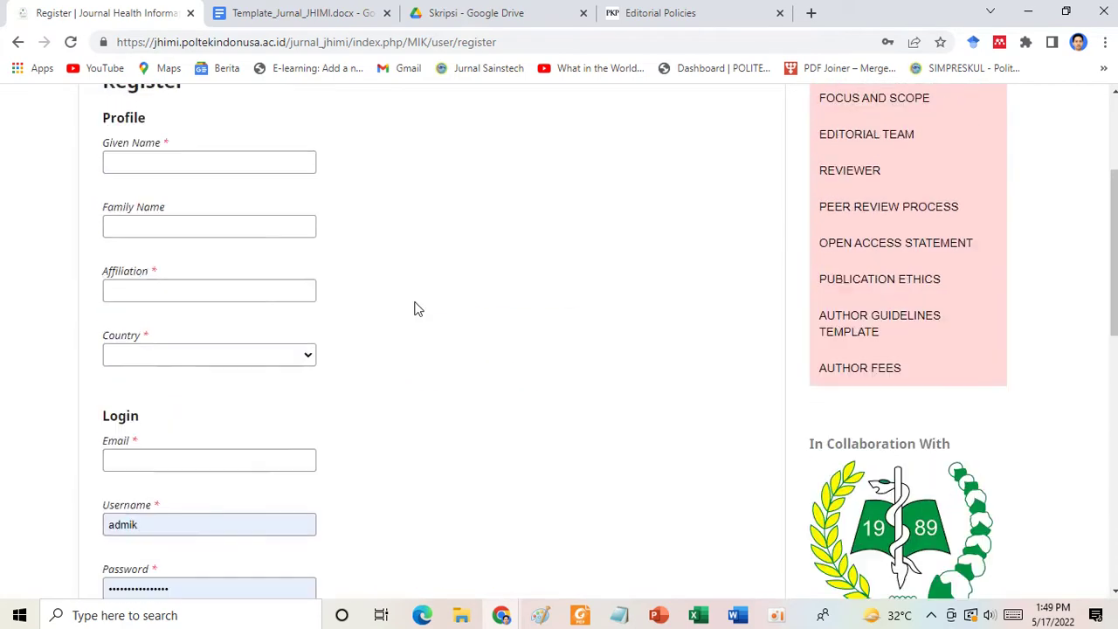
pyautogui.scroll(-2, 414, 309)
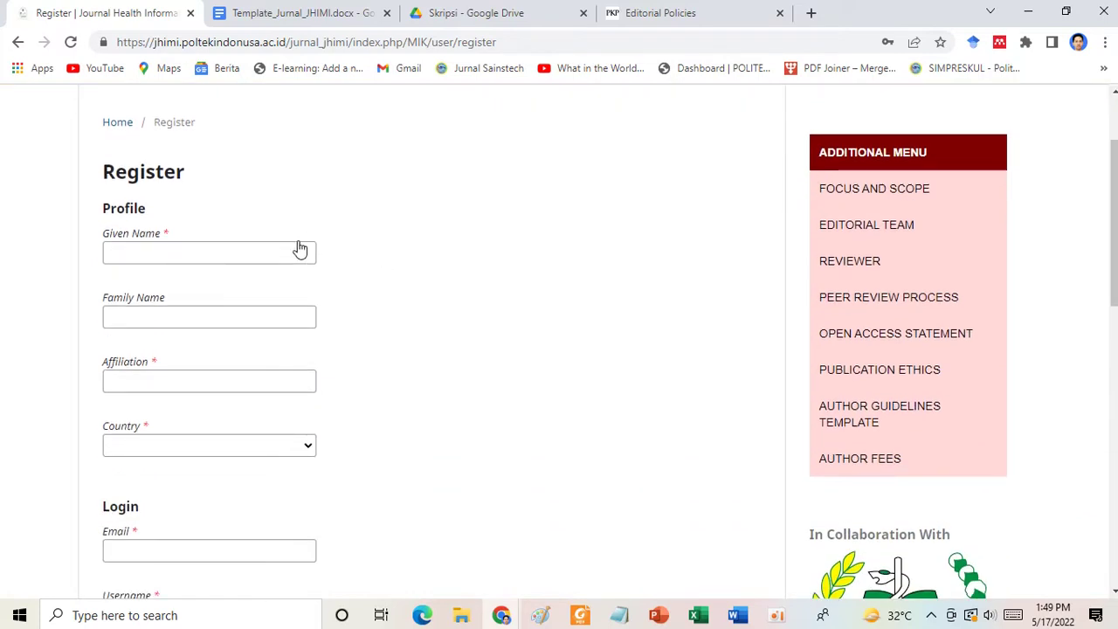
pyautogui.click(271, 256)
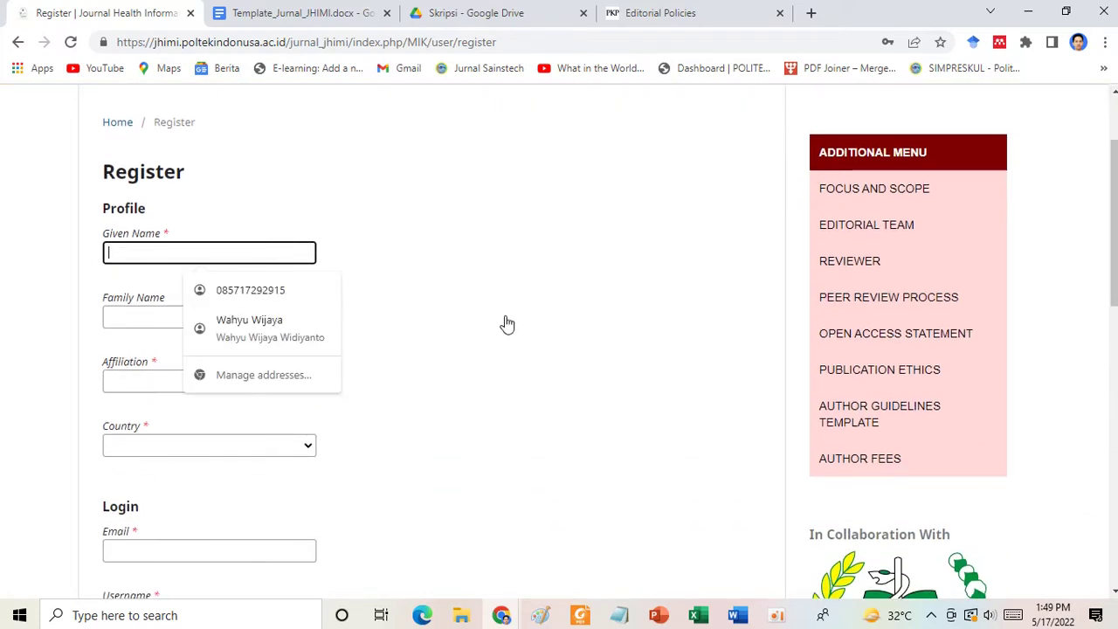
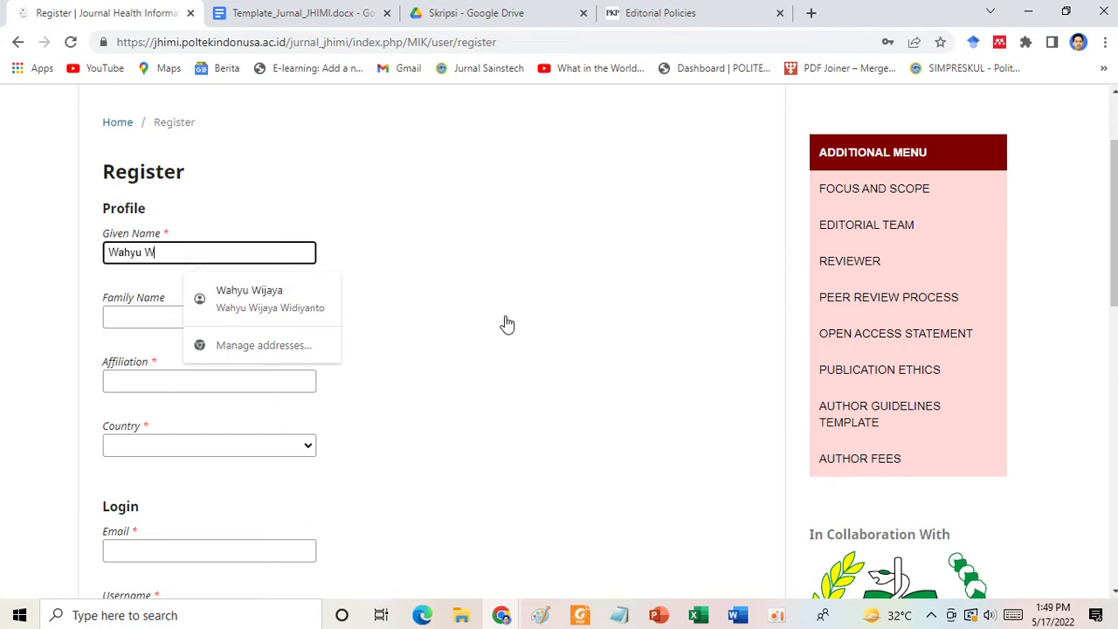
# Enter the registrant's given and family names, affiliation Politeknik Indonusa Surakarta, and country Indonesia.
pyautogui.press('Tab')
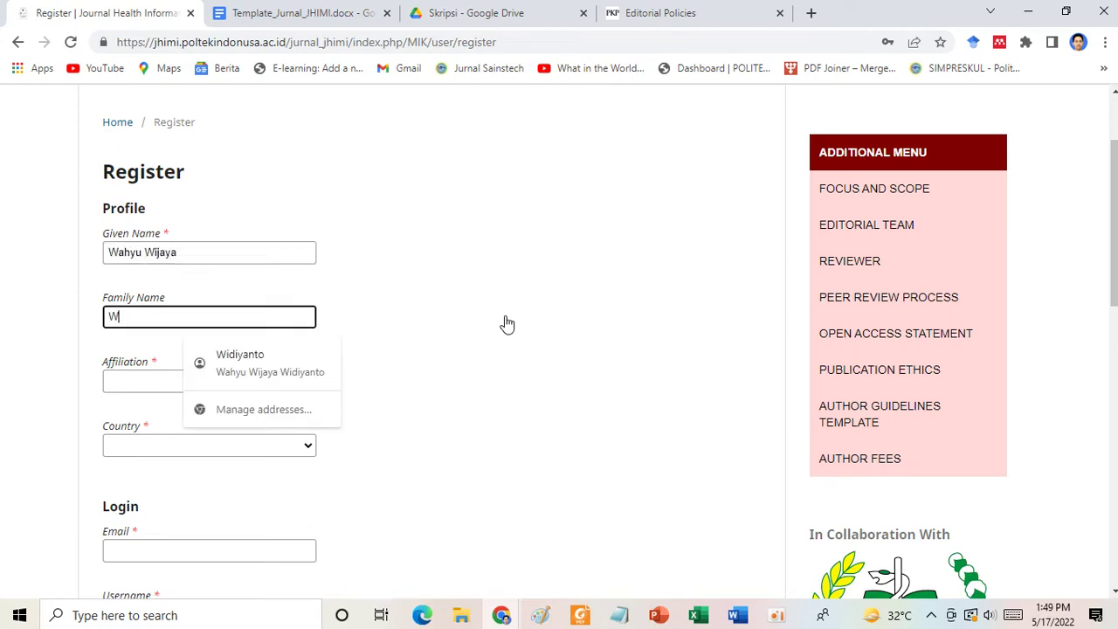
pyautogui.scroll(-3, 507, 325)
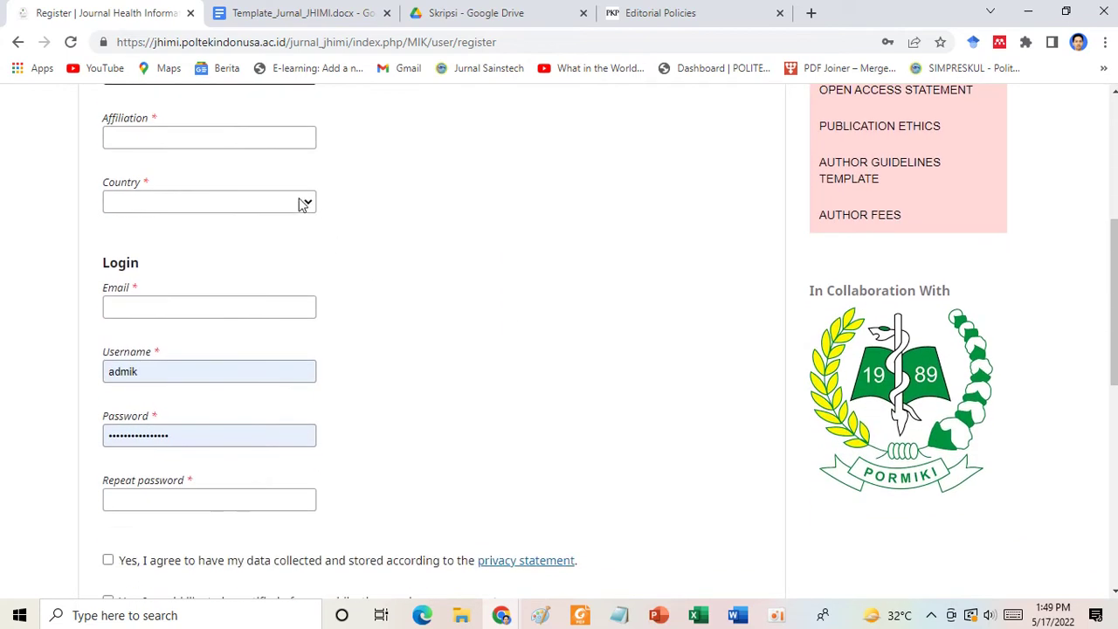
pyautogui.click(233, 144)
pyautogui.click(237, 172)
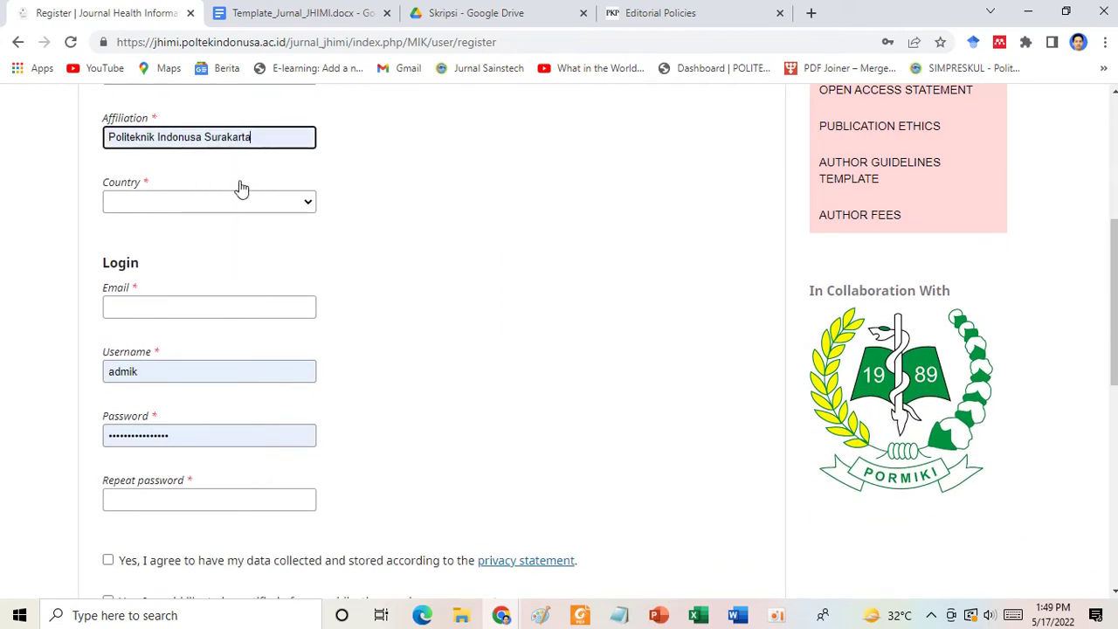
pyautogui.click(211, 205)
pyautogui.write('in')
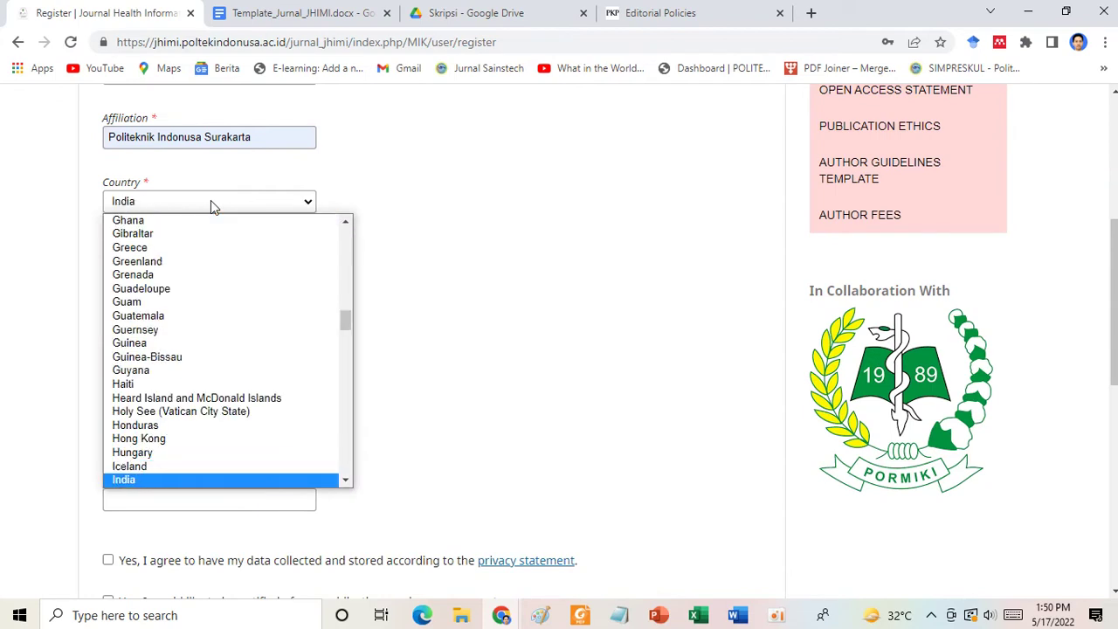
pyautogui.press('Down')
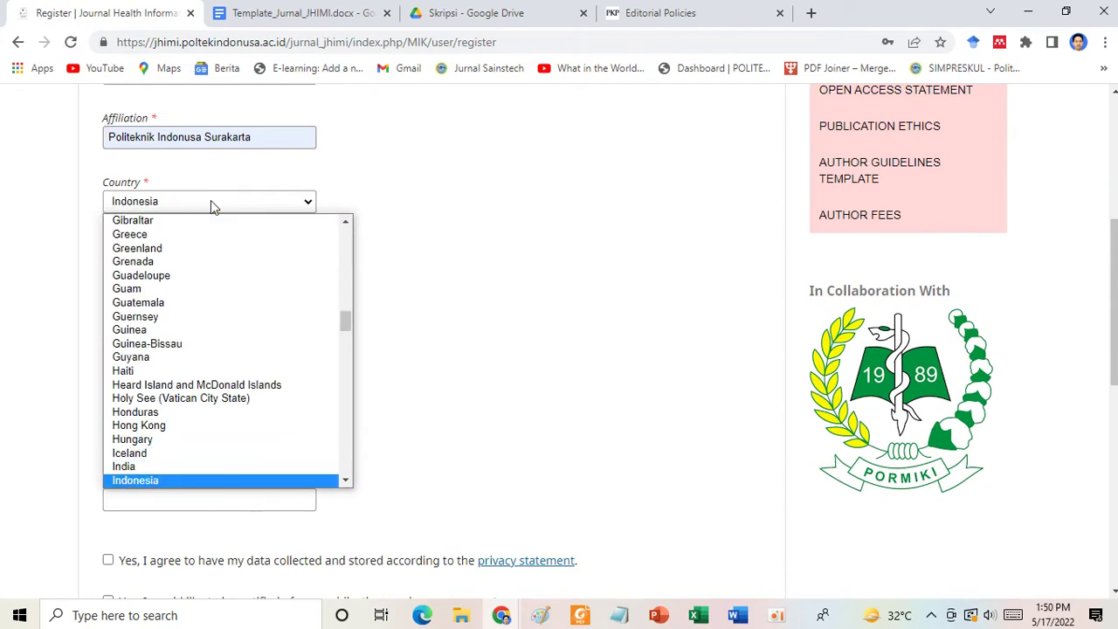
pyautogui.press('Return')
pyautogui.scroll(-1, 231, 301)
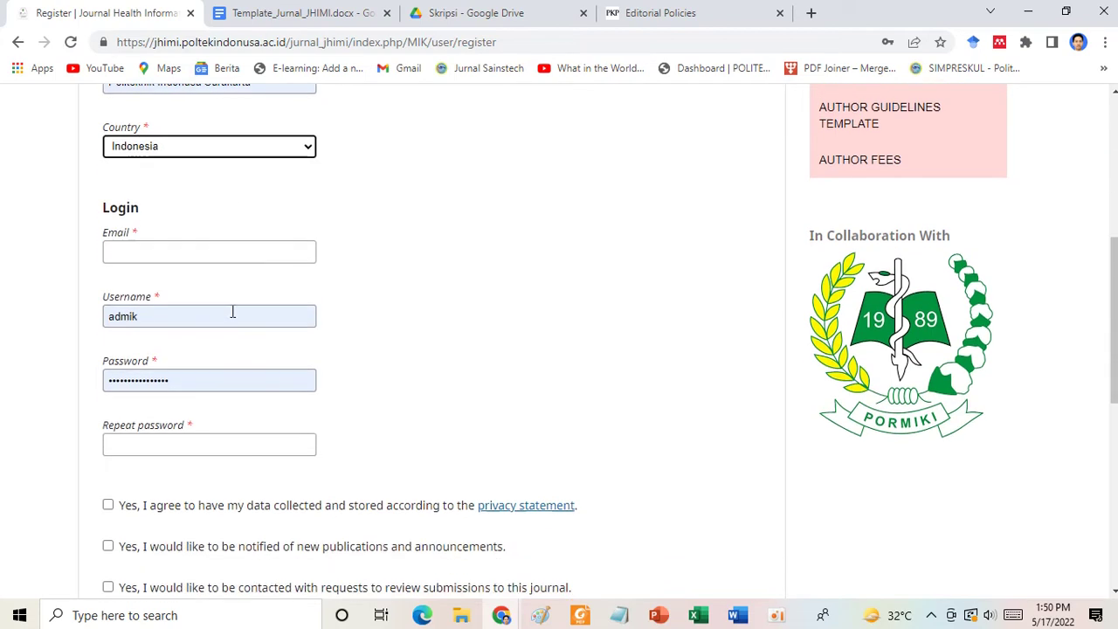
# Fill in the registrant's e-mail address, replace the prefilled username, and enter the account password.
pyautogui.click(171, 248)
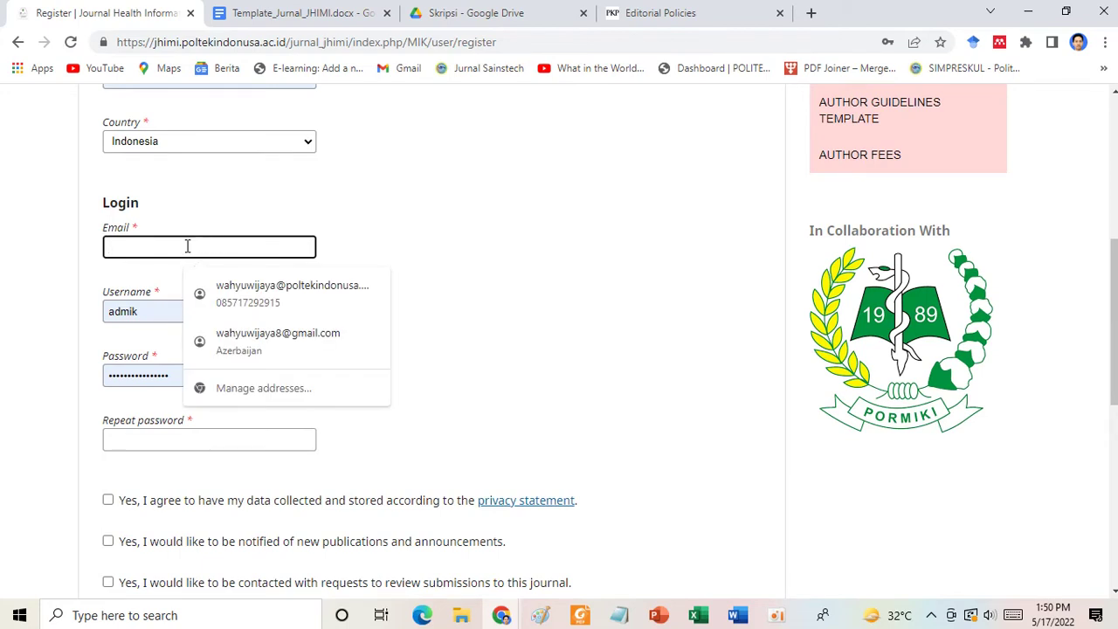
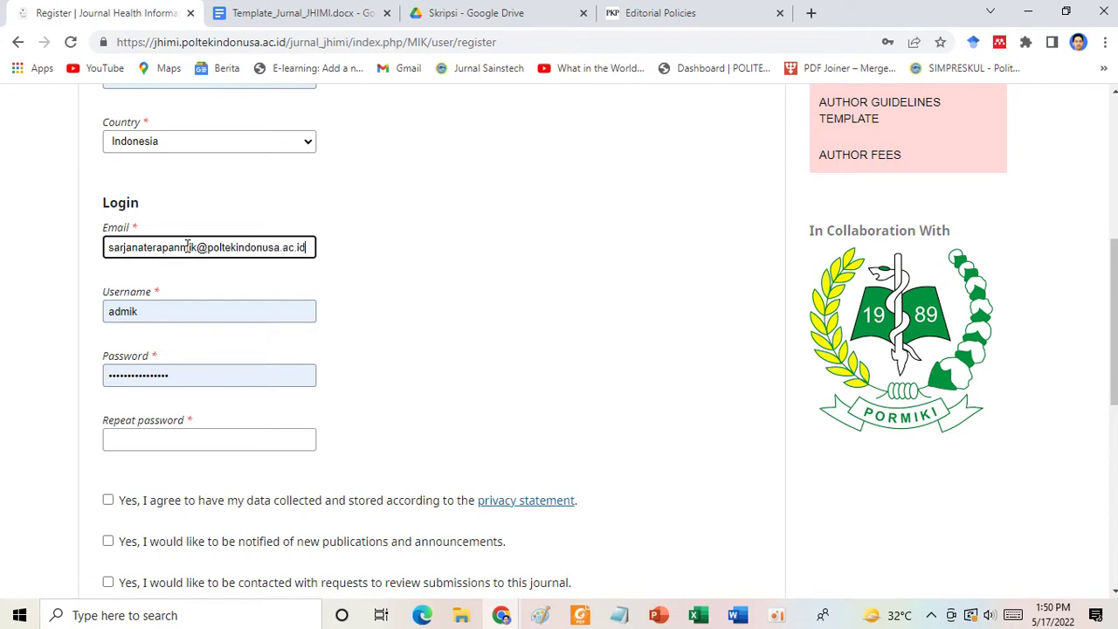
pyautogui.click(137, 315)
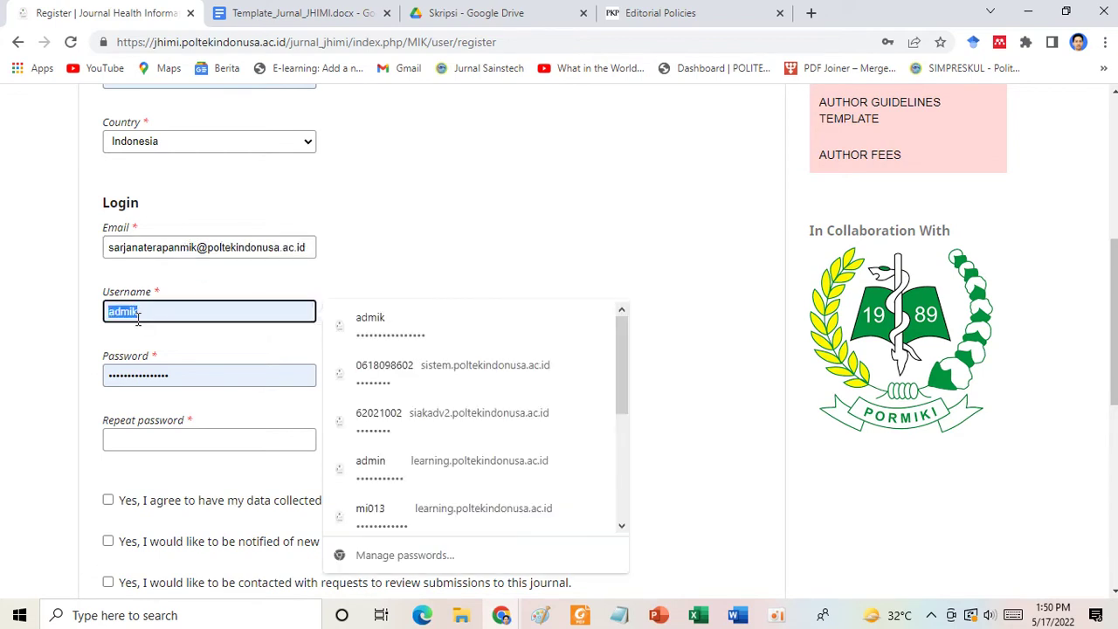
pyautogui.write('sarjan')
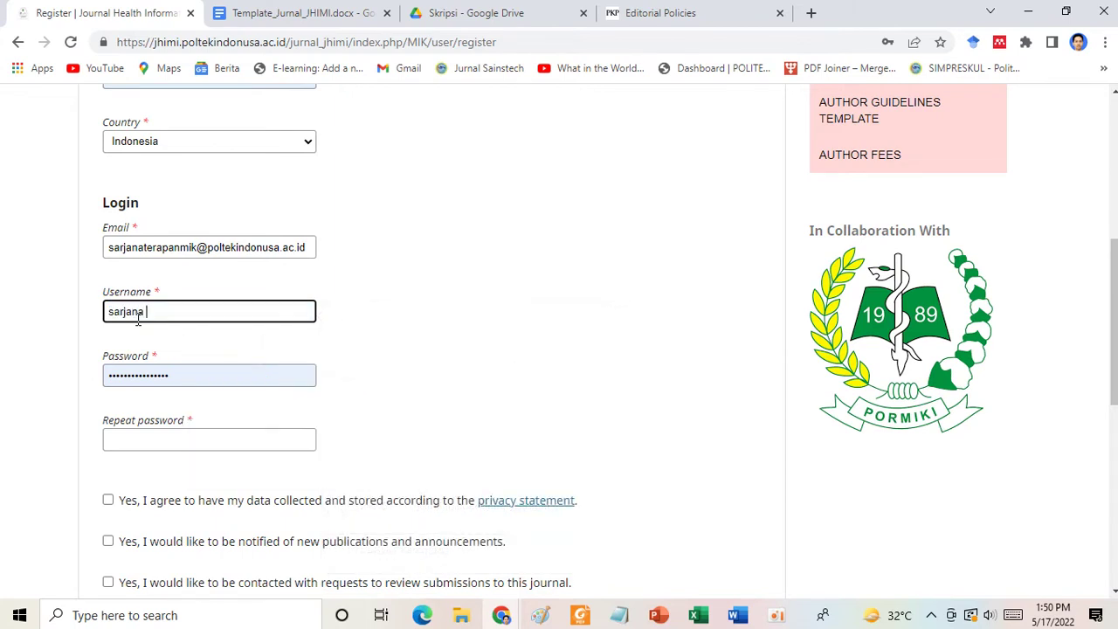
pyautogui.write('aterapan')
pyautogui.click(132, 373)
pyautogui.write('••')
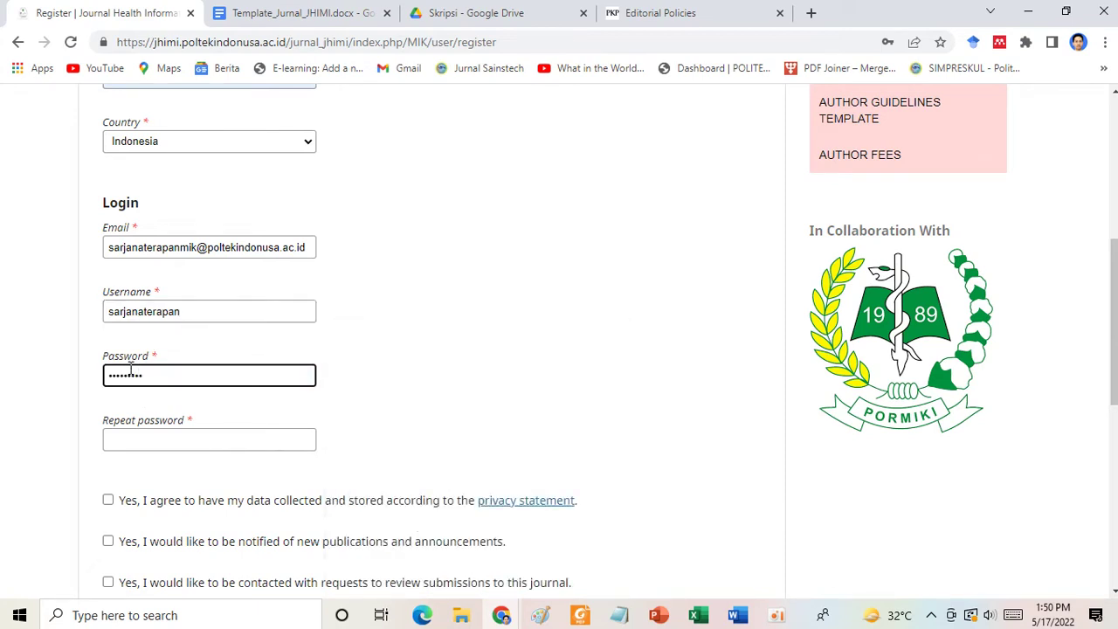
pyautogui.hotkey('ctrl', 'a')
pyautogui.write('••')
pyautogui.press('Tab')
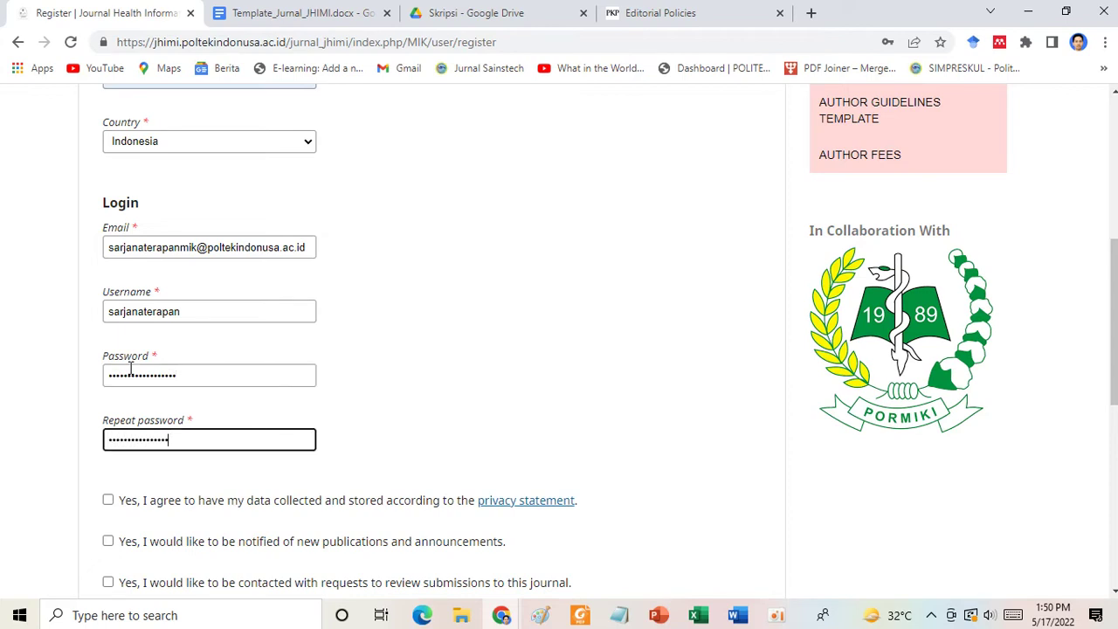
pyautogui.scroll(-2, 131, 370)
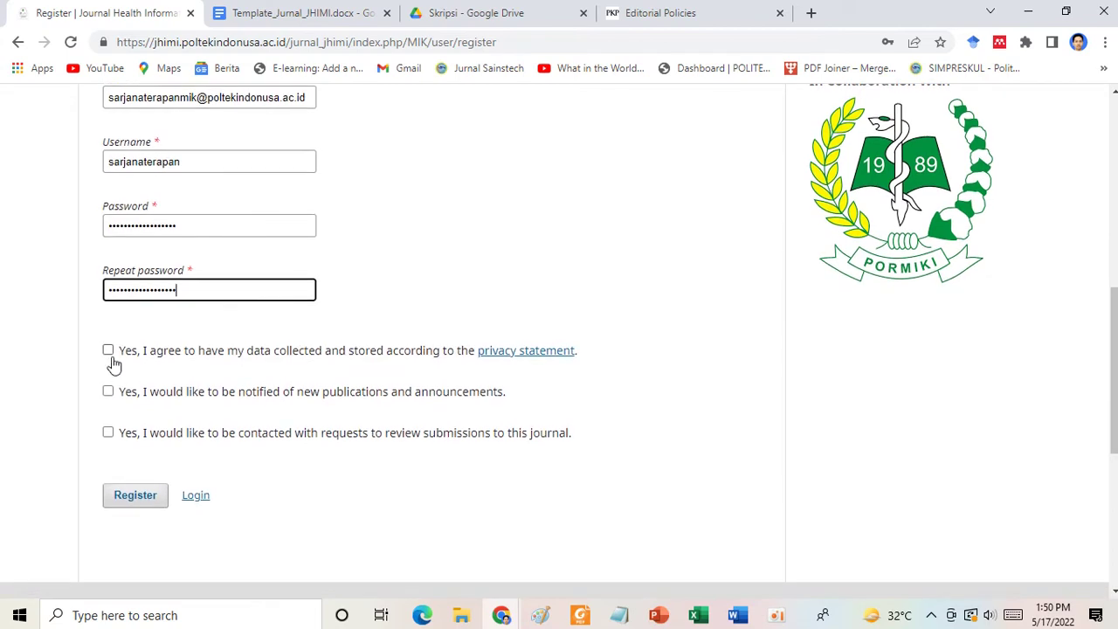
# Accept the privacy statement, opt in to publication notifications but not review requests, register, and start a new submission.
pyautogui.click(108, 350)
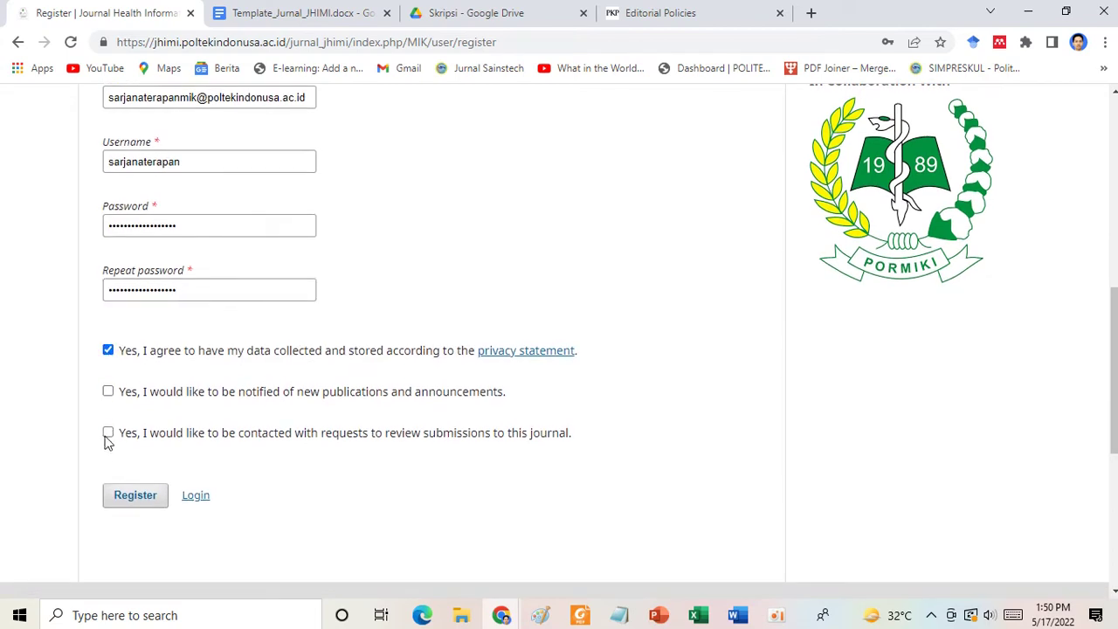
pyautogui.click(109, 433)
pyautogui.click(108, 391)
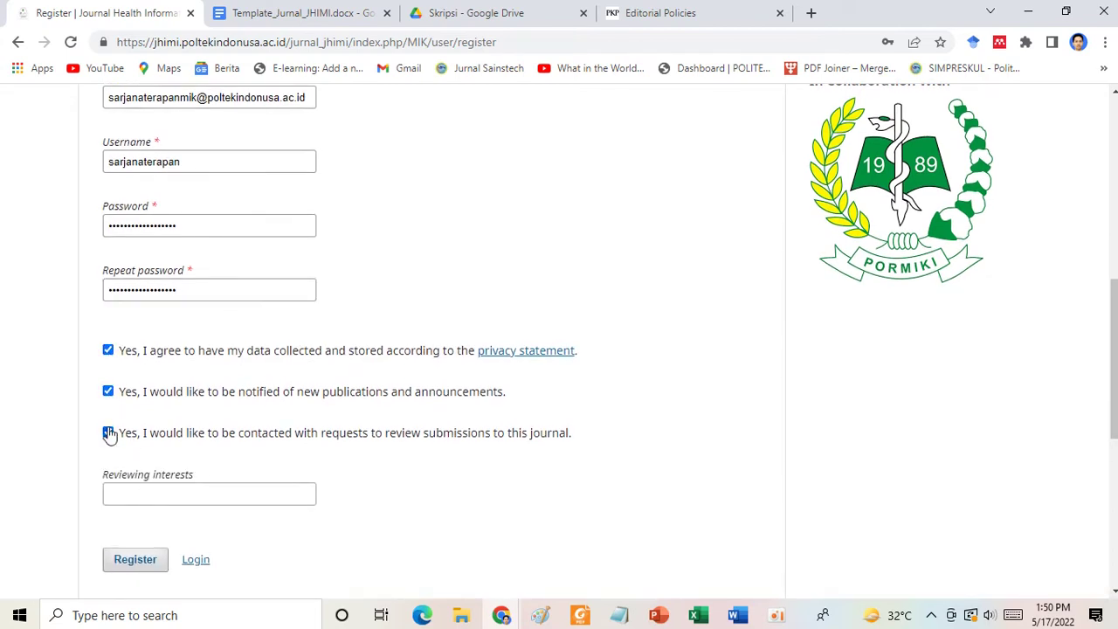
pyautogui.click(109, 432)
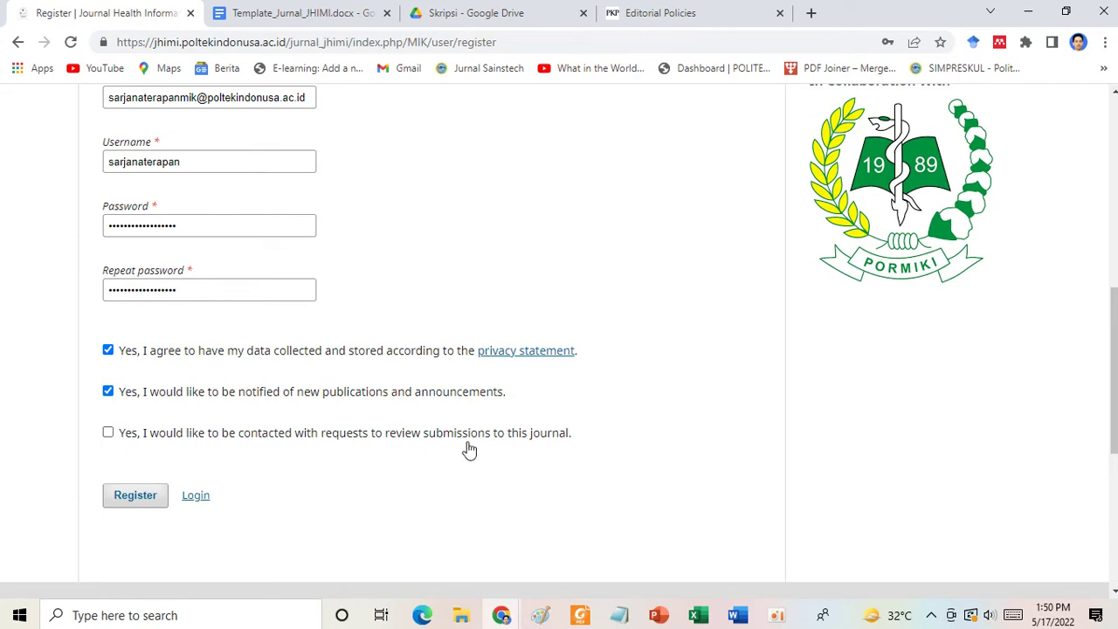
pyautogui.click(108, 437)
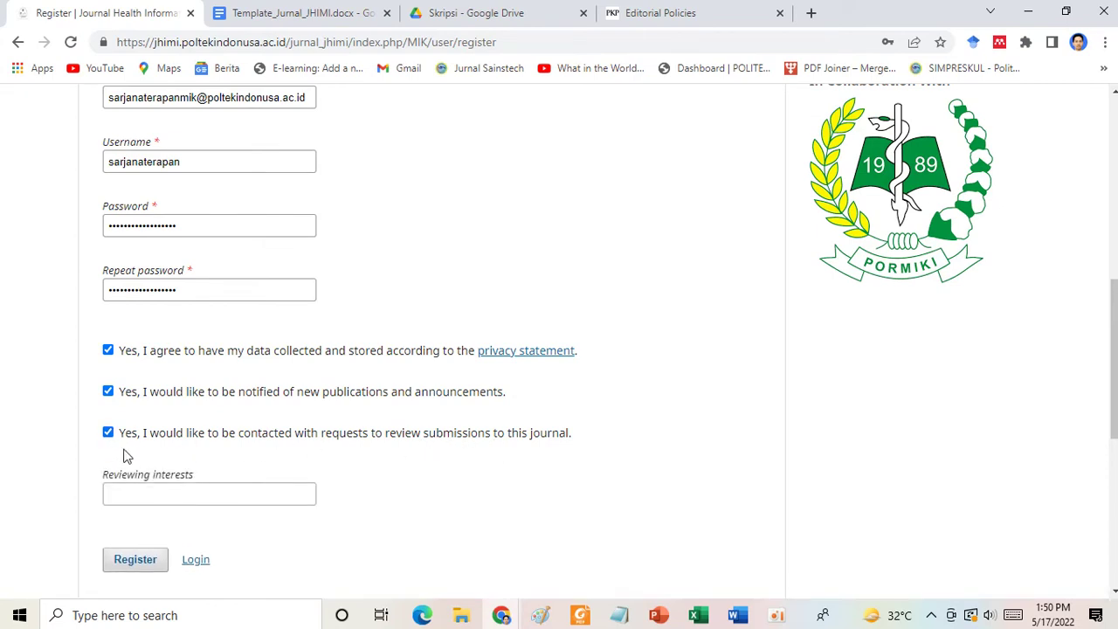
pyautogui.click(137, 498)
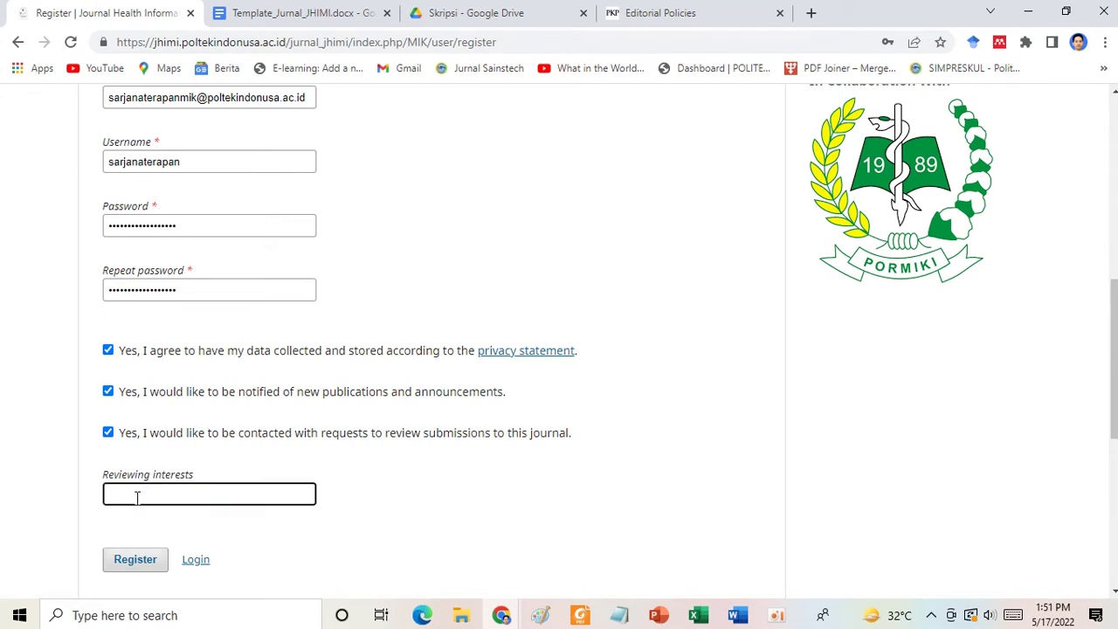
pyautogui.click(108, 437)
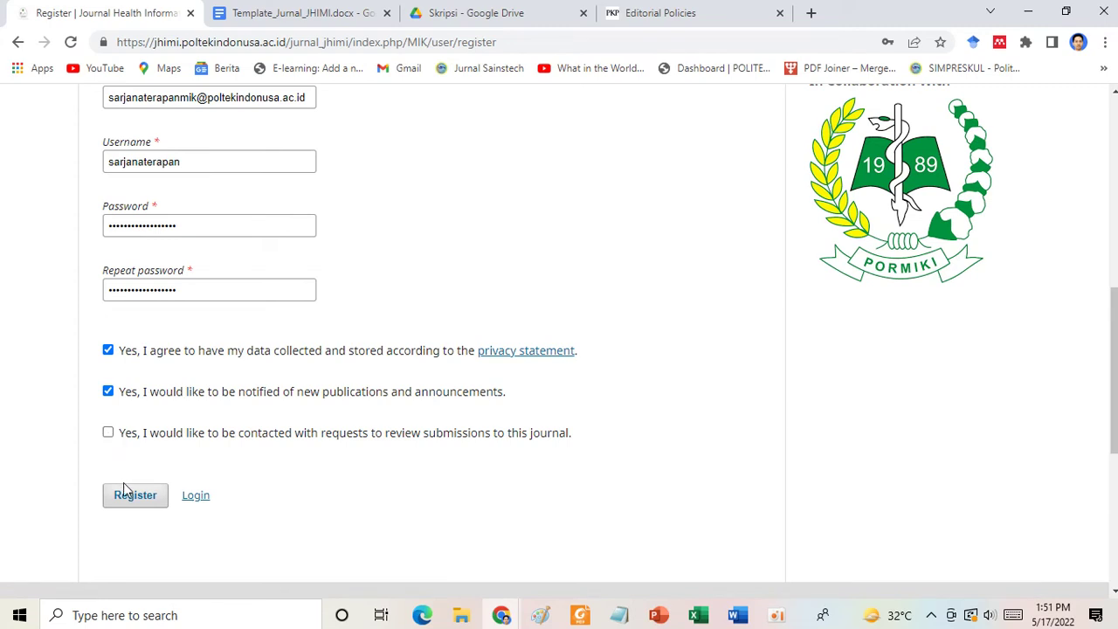
pyautogui.click(127, 504)
pyautogui.scroll(2, 393, 467)
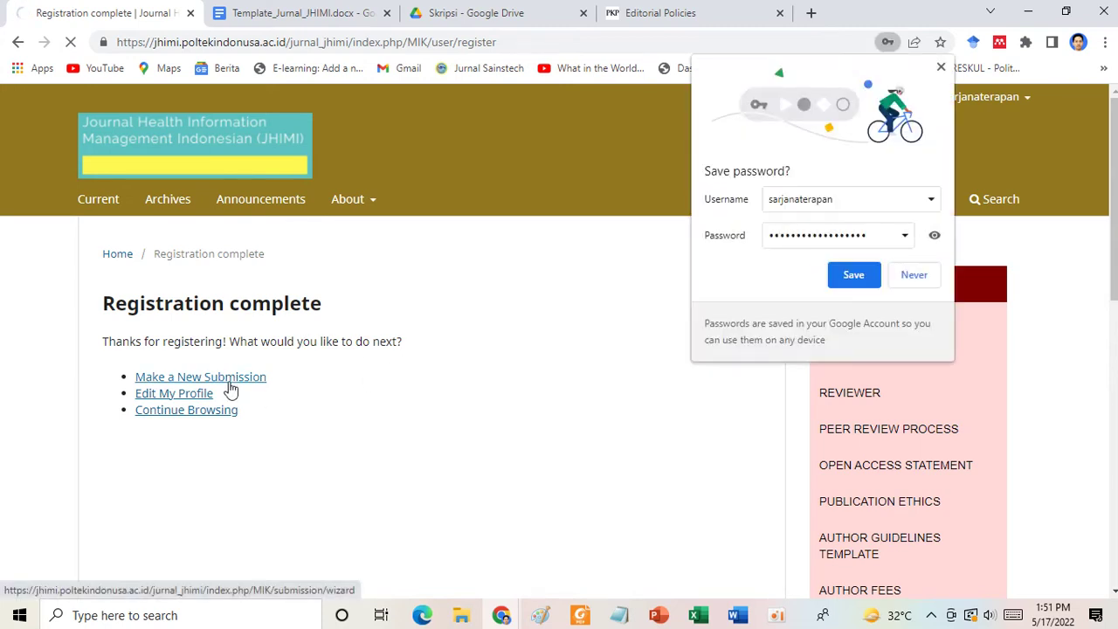
pyautogui.click(869, 282)
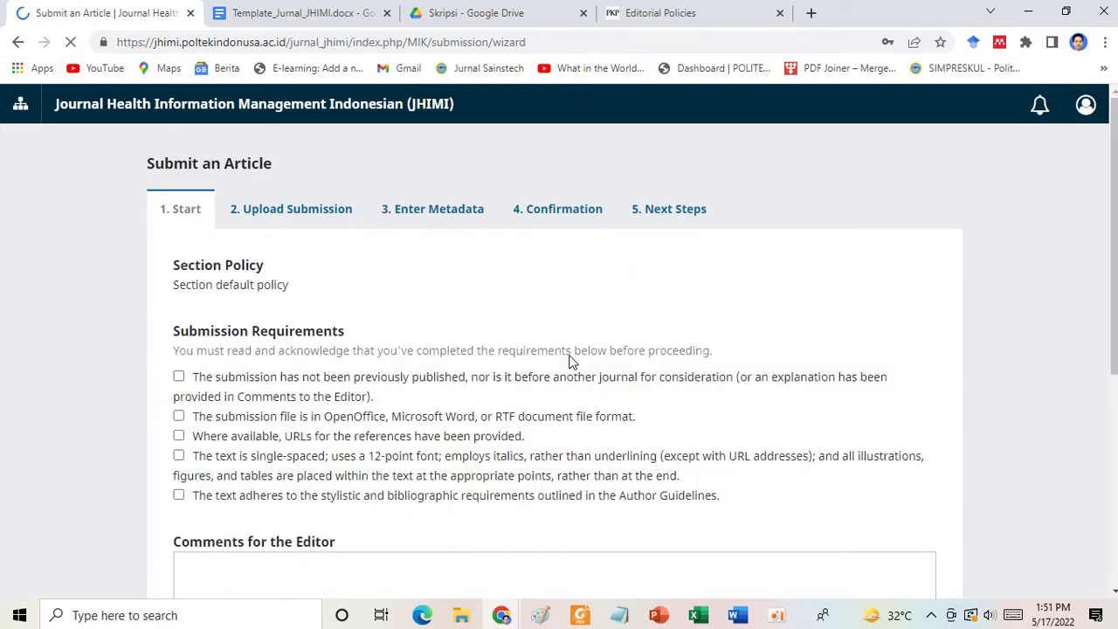
# Tick all five submission requirements plus the contact and privacy consents, then save the Start step.
pyautogui.scroll(-2, 319, 309)
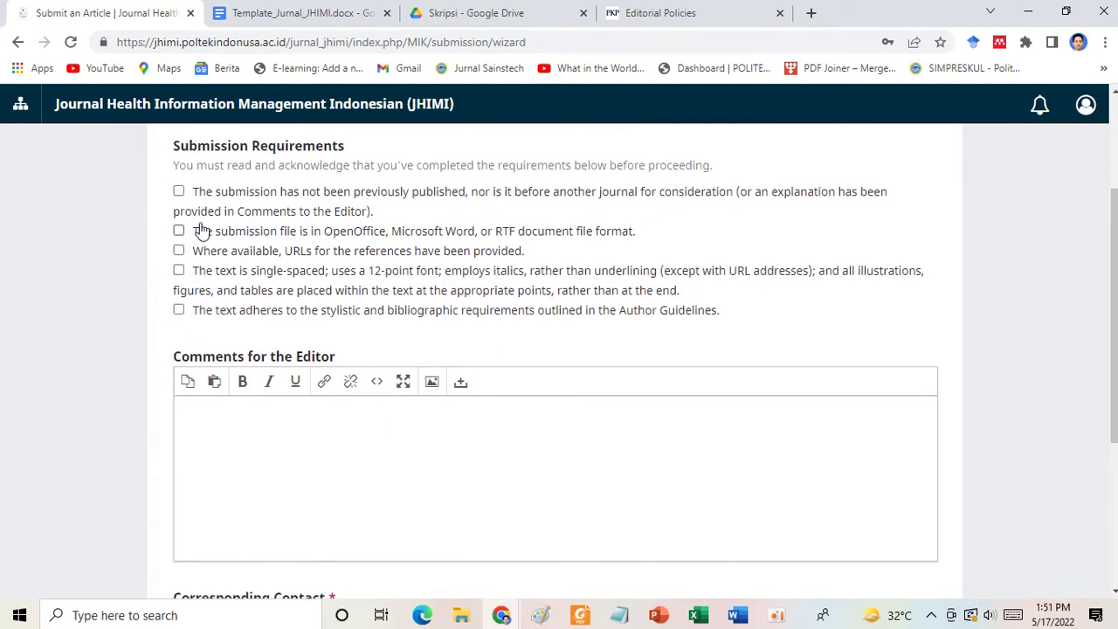
pyautogui.click(178, 191)
pyautogui.click(179, 231)
pyautogui.click(178, 251)
pyautogui.click(178, 270)
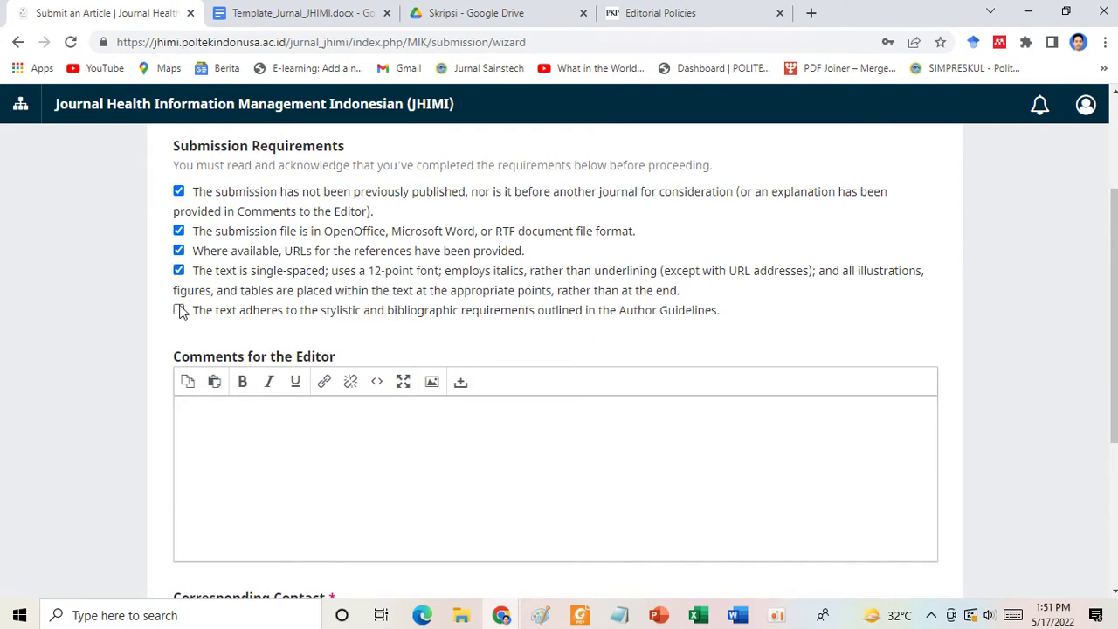
pyautogui.click(179, 311)
pyautogui.scroll(-3, 289, 453)
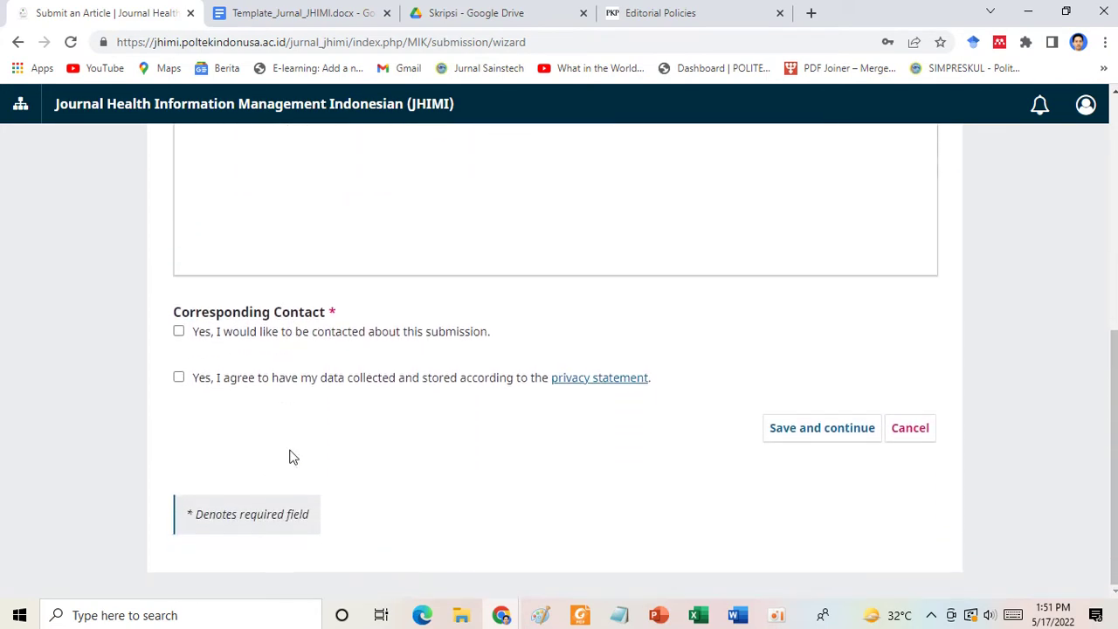
pyautogui.click(179, 332)
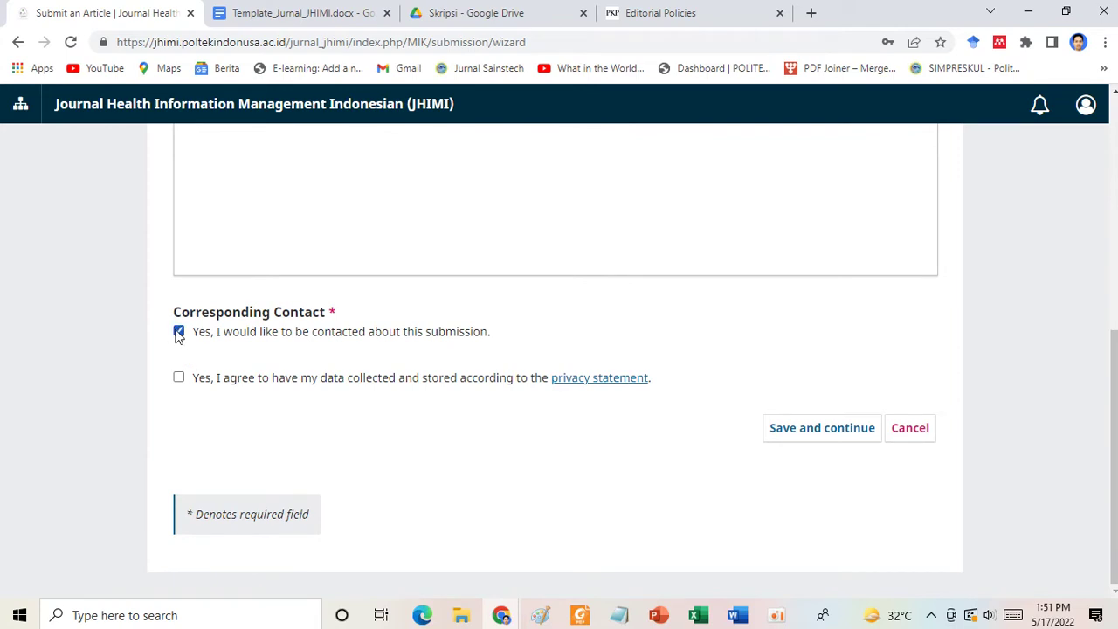
pyautogui.click(179, 378)
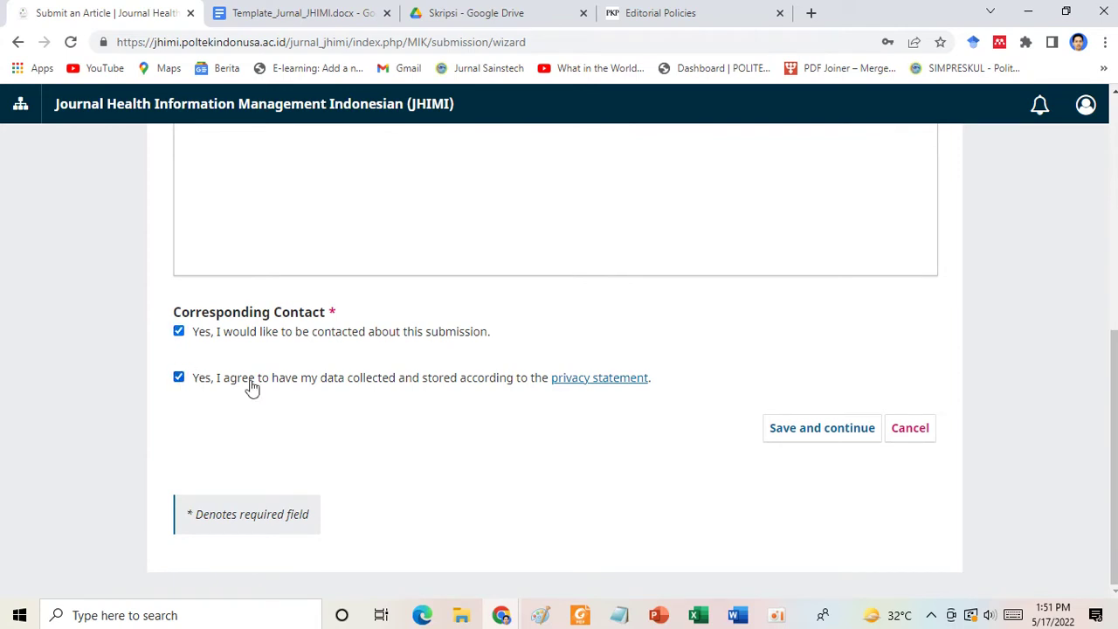
pyautogui.click(828, 437)
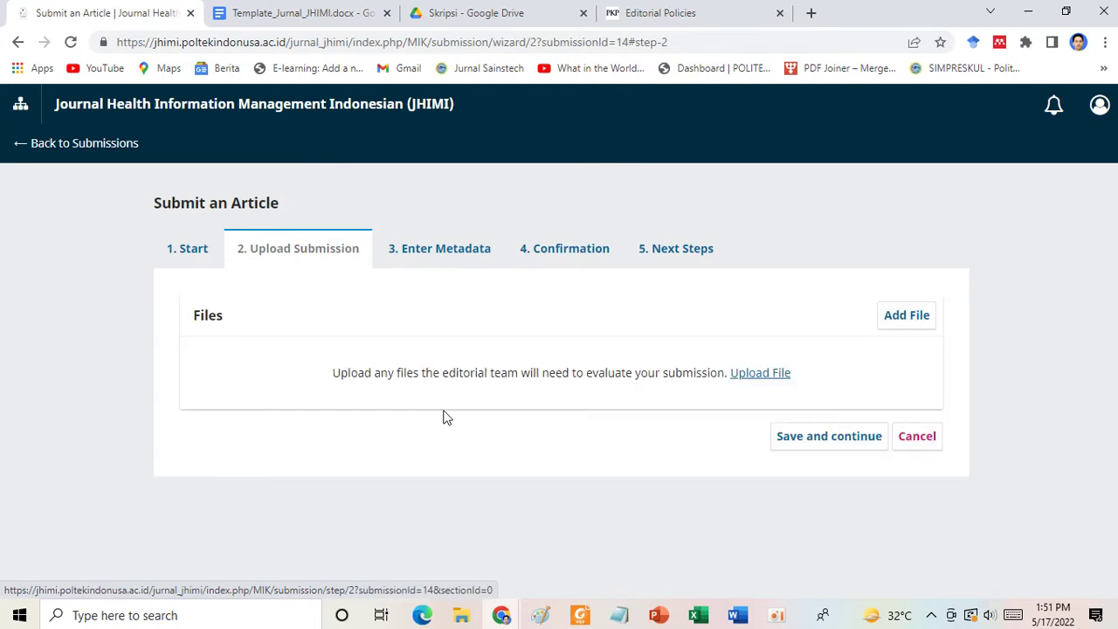
# Add 'Prototype of Pornographic Image Detection with YCbCr and Color Space.doc' from the Documents folder as the submission file.
pyautogui.click(899, 323)
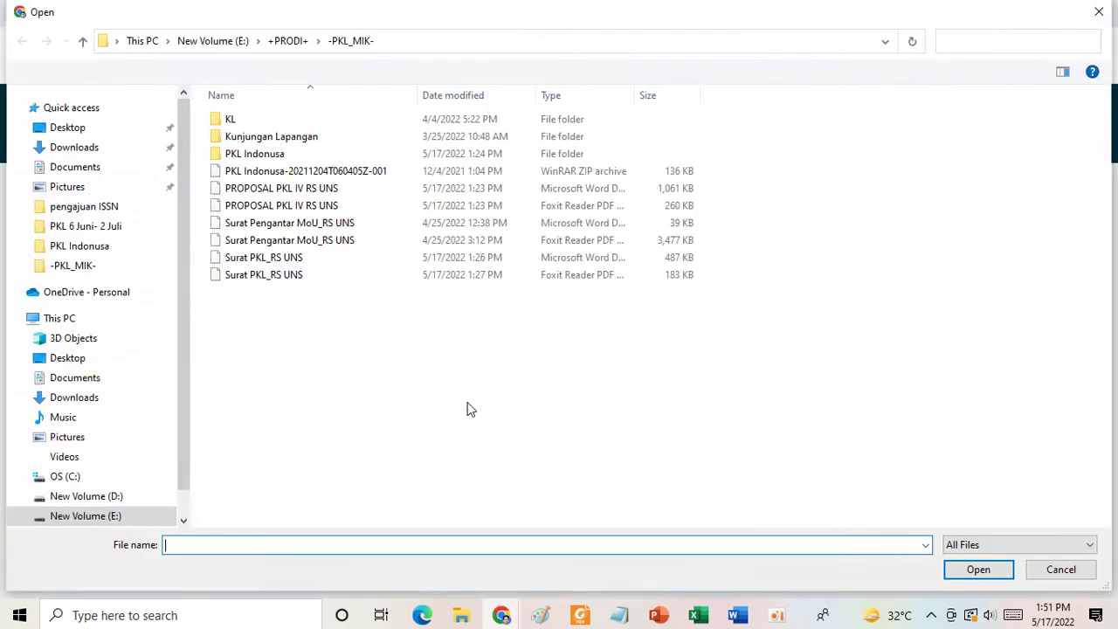
pyautogui.click(83, 167)
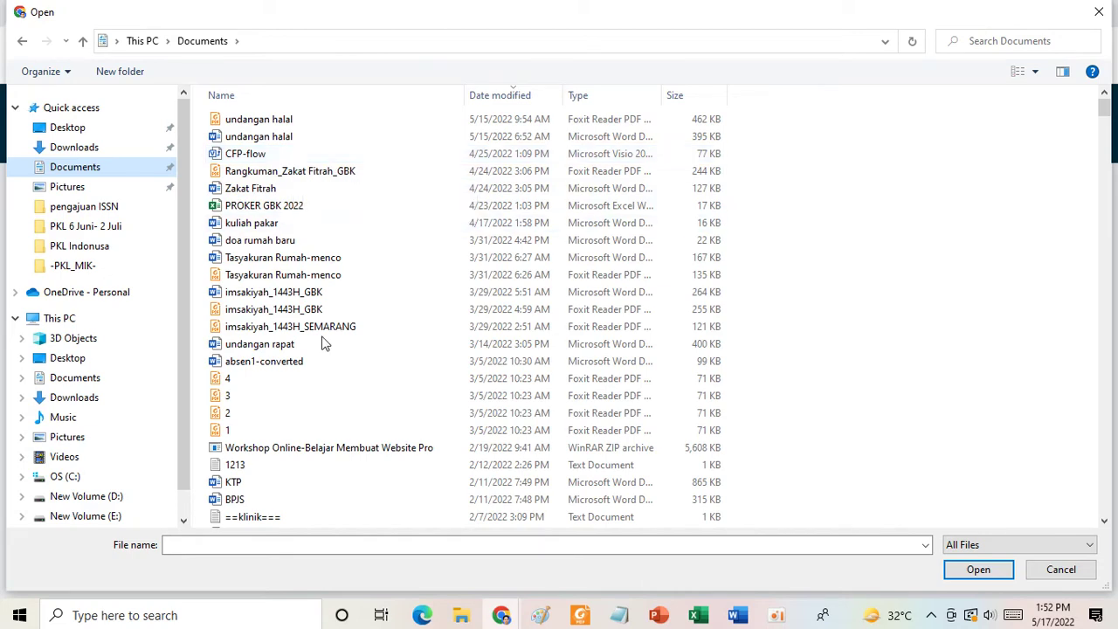
pyautogui.scroll(-3, 325, 446)
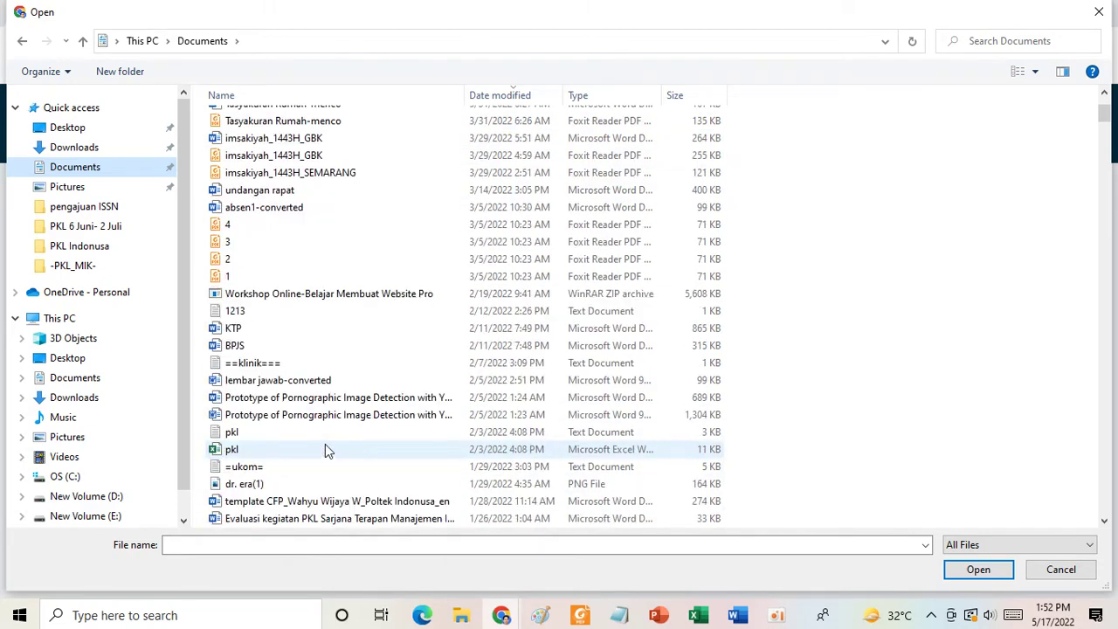
pyautogui.click(296, 416)
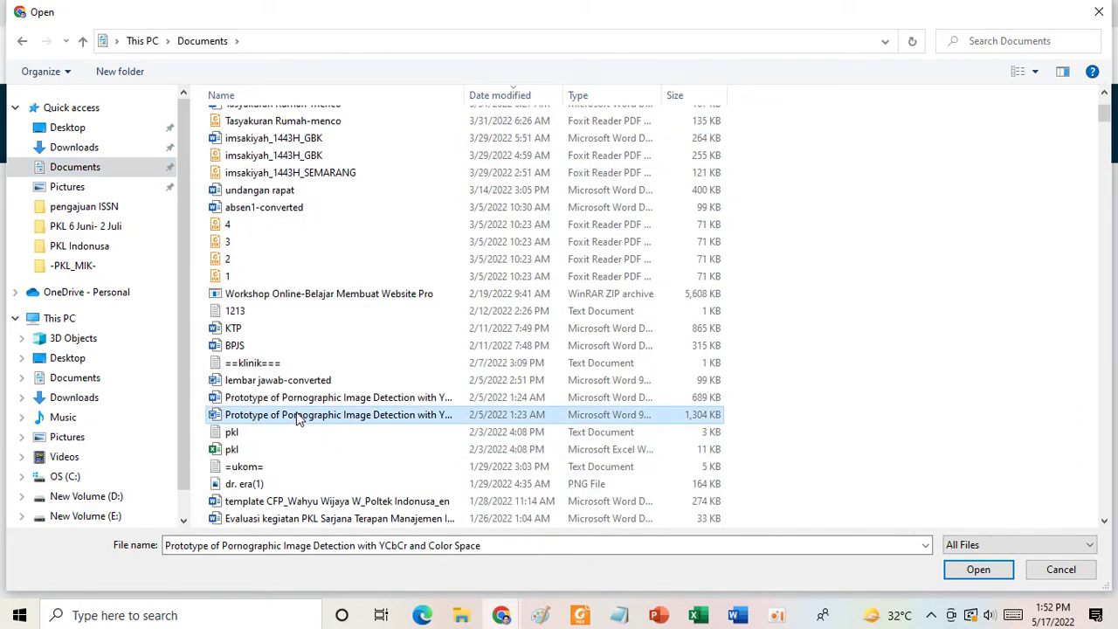
pyautogui.click(960, 568)
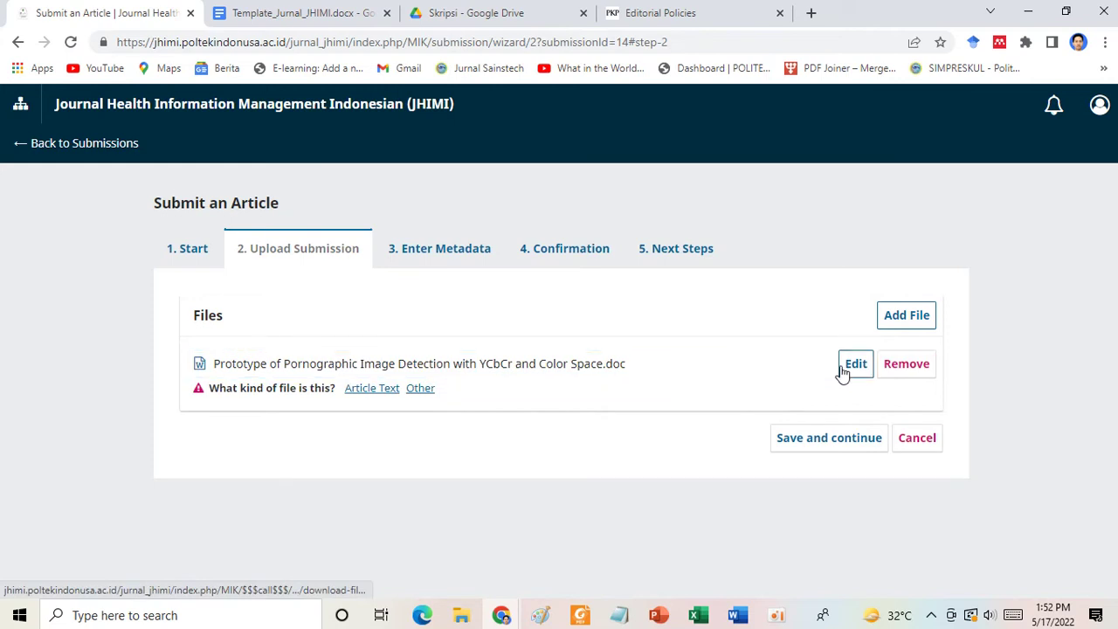
# Mark the uploaded manuscript as Article Text and save to reach the Enter Metadata step.
pyautogui.click(368, 396)
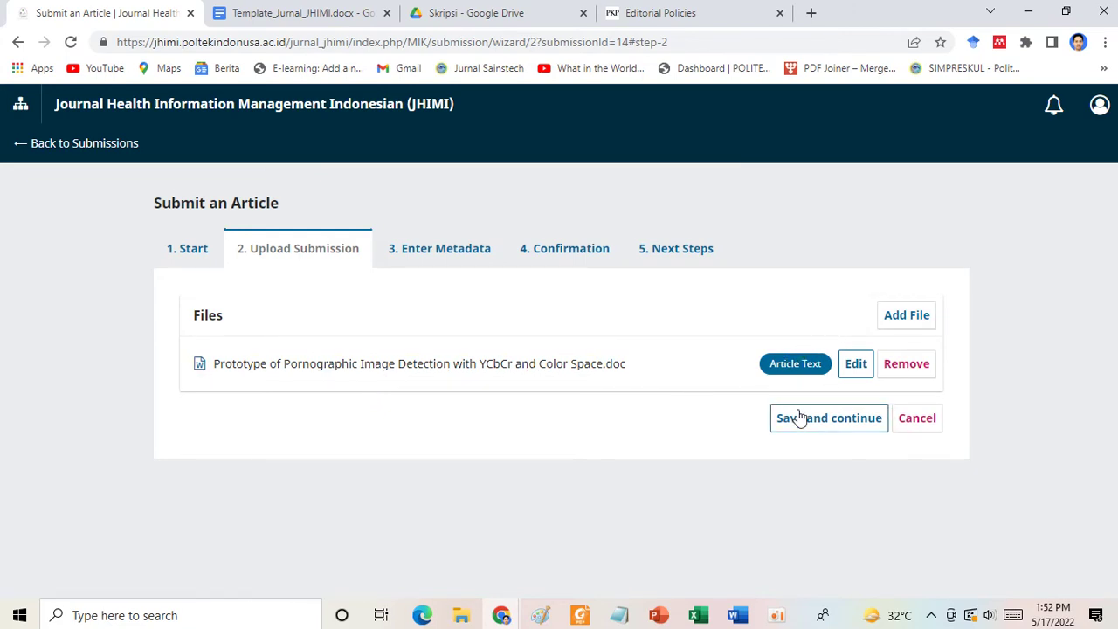
pyautogui.click(824, 422)
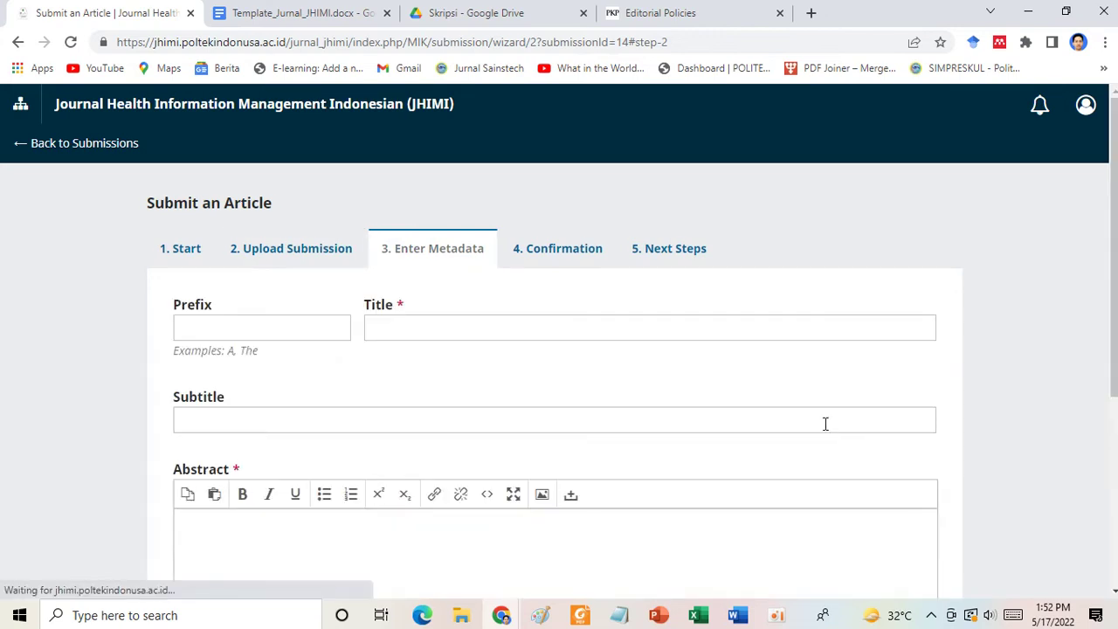
# Select the Title field, then open the manuscript document from the Documents folder in Word.
pyautogui.click(418, 331)
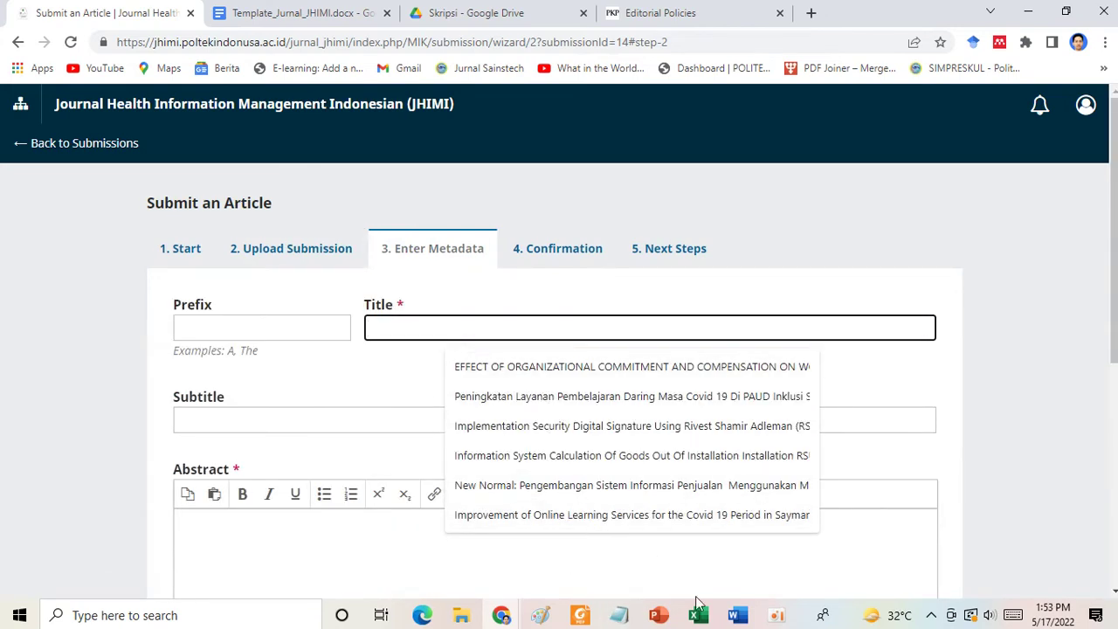
pyautogui.click(465, 616)
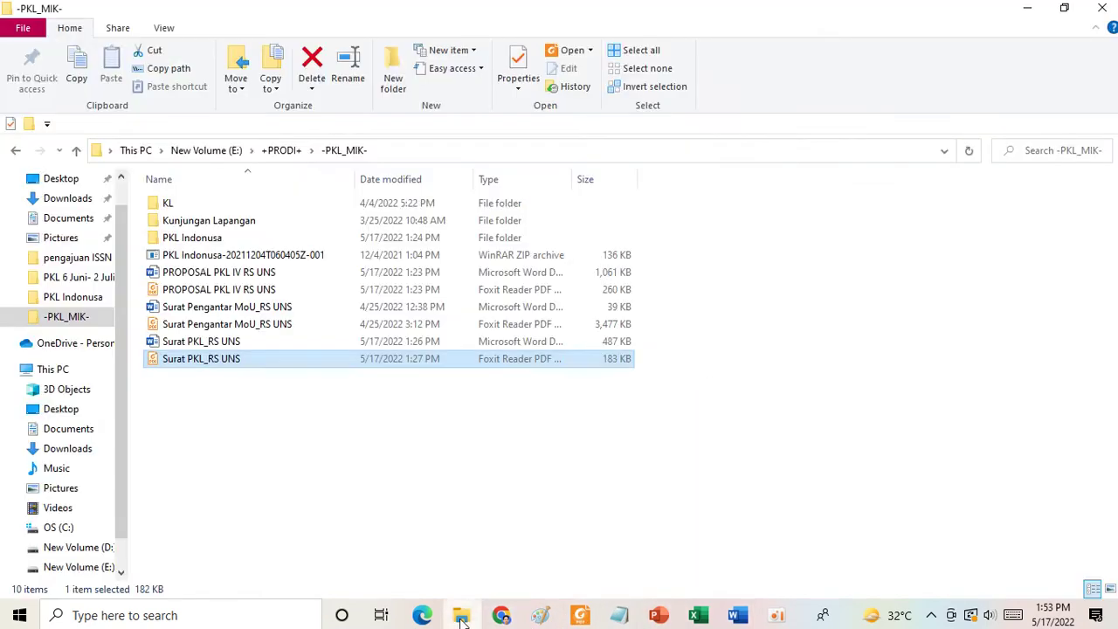
pyautogui.click(70, 219)
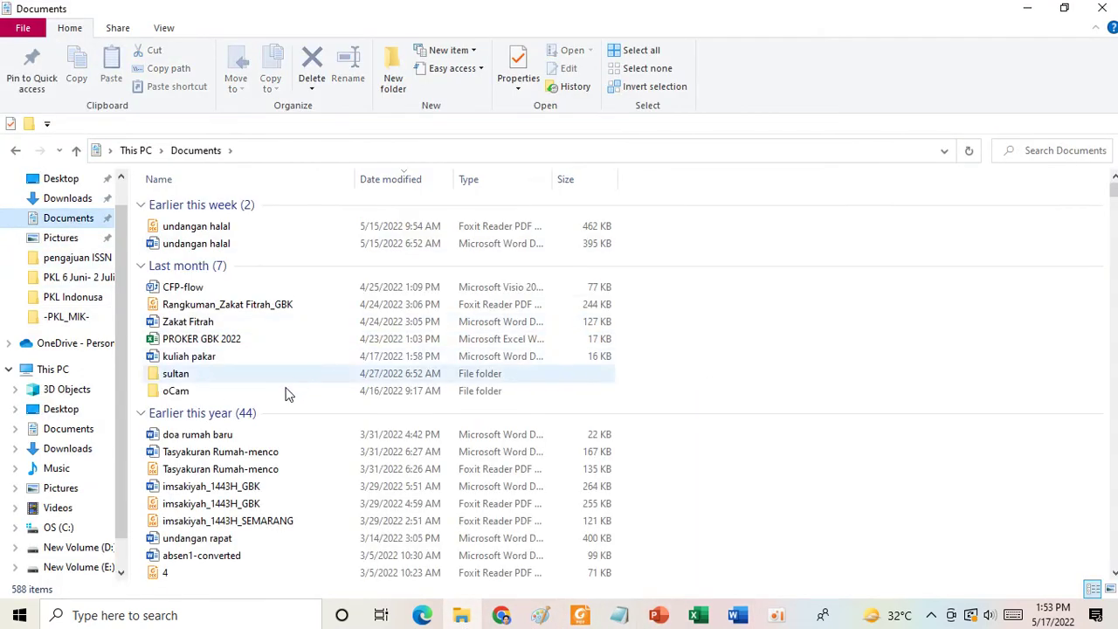
pyautogui.scroll(-1, 254, 450)
pyautogui.scroll(-6, 253, 450)
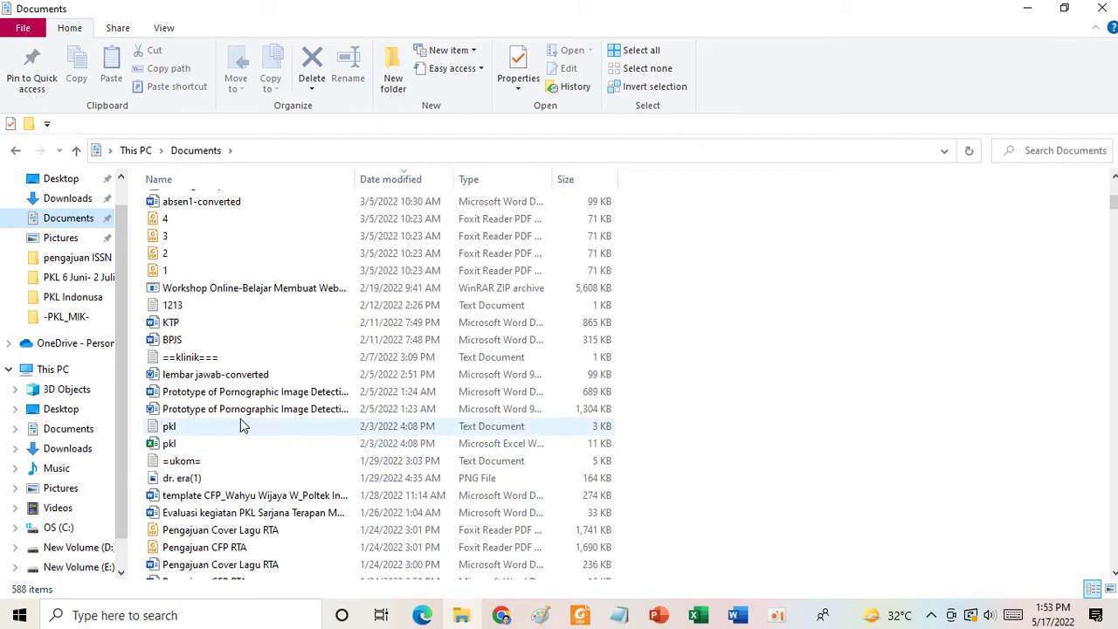
pyautogui.click(237, 411)
pyautogui.click(237, 411)
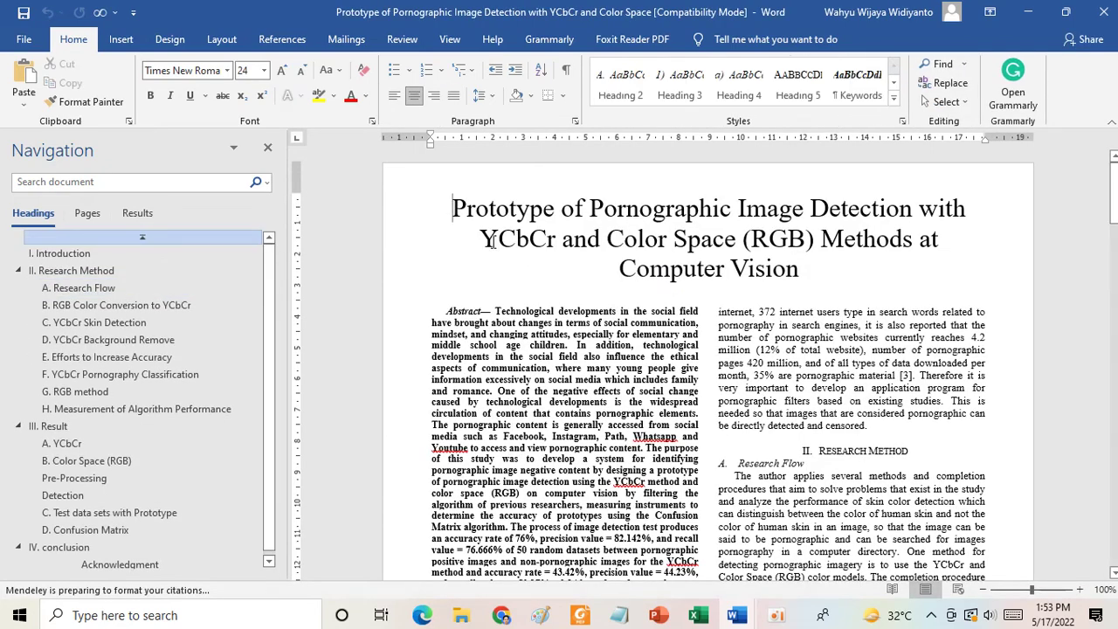
# Copy the manuscript's full three-line title and paste it into the submission's Title field.
pyautogui.moveTo(451, 210); pyautogui.dragTo(786, 273)
pyautogui.hotkey('ctrl', 'c')
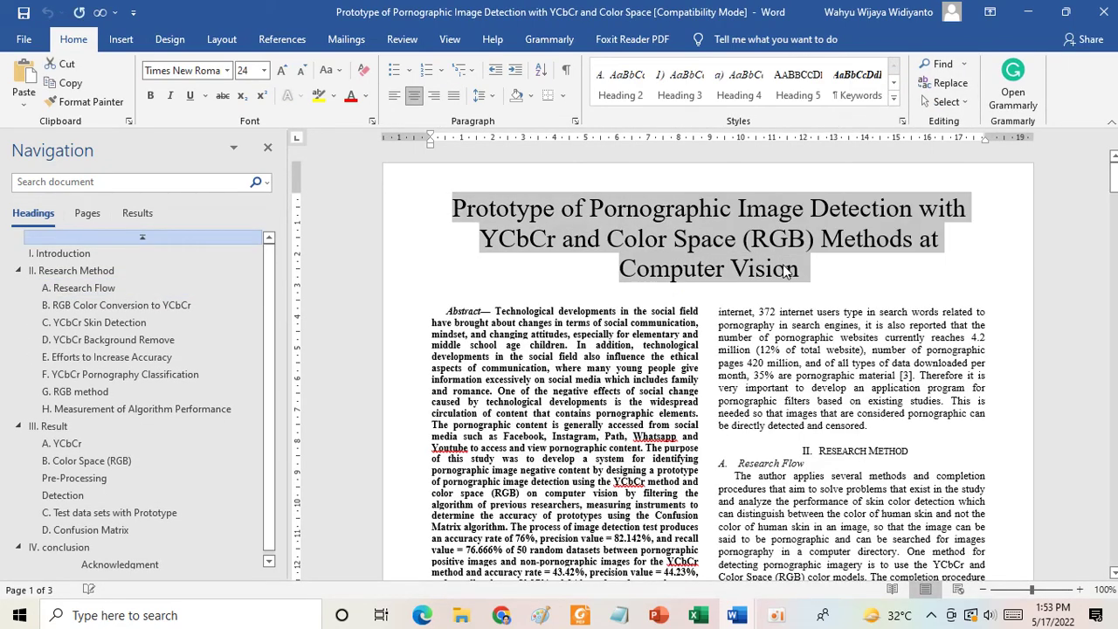
pyautogui.click(502, 615)
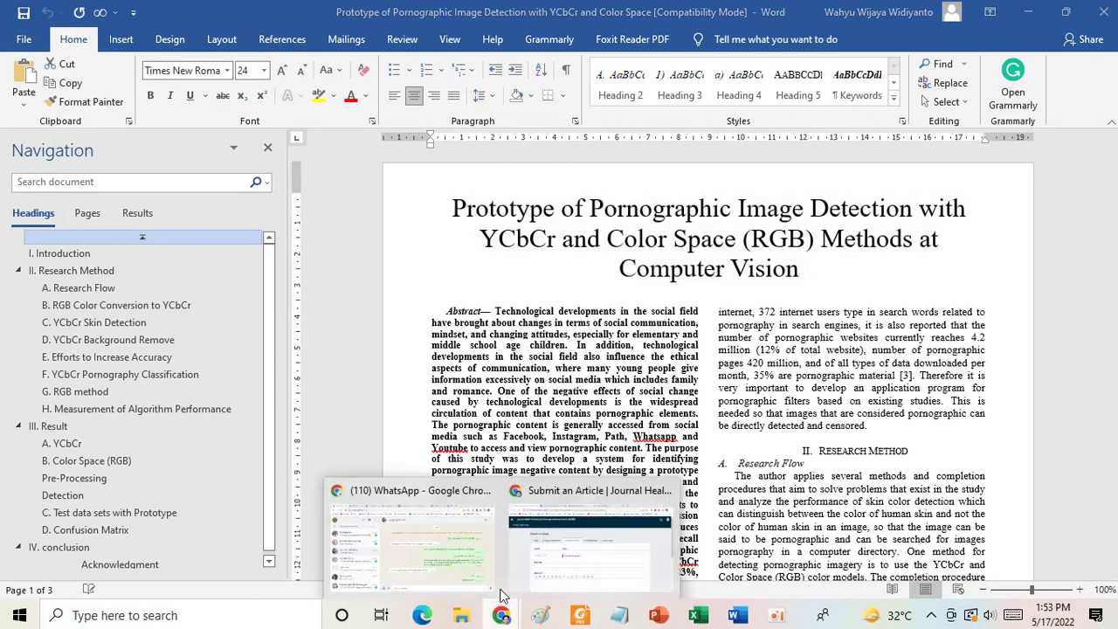
pyautogui.click(556, 534)
pyautogui.hotkey('ctrl', 'v')
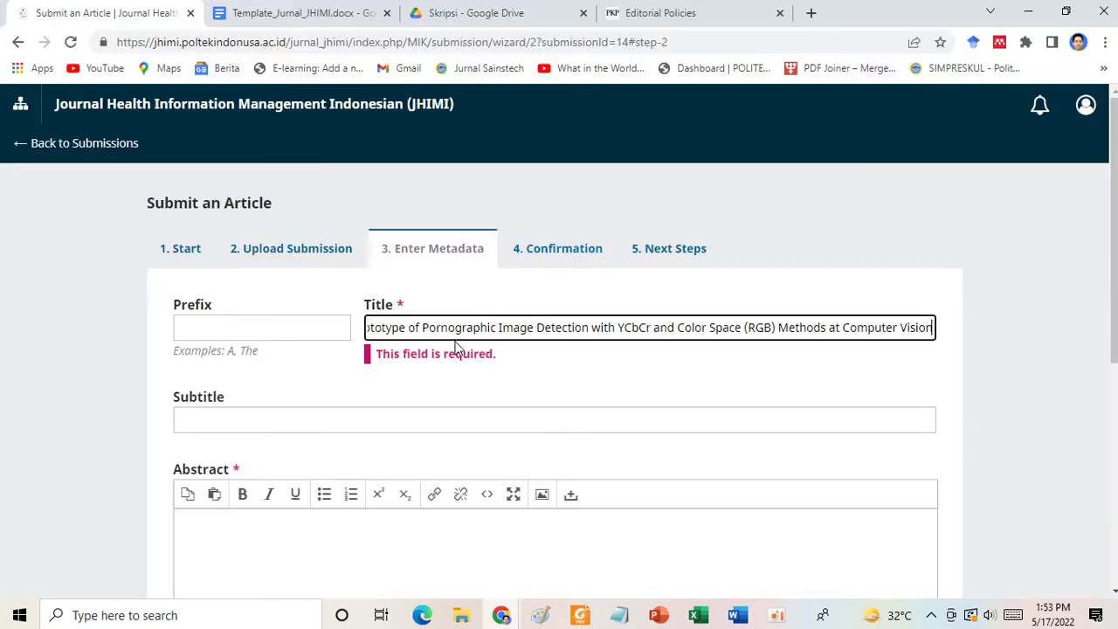
# Place the caret in the empty Abstract field and bring the Word manuscript forward.
pyautogui.scroll(-1, 323, 407)
pyautogui.scroll(-1, 359, 376)
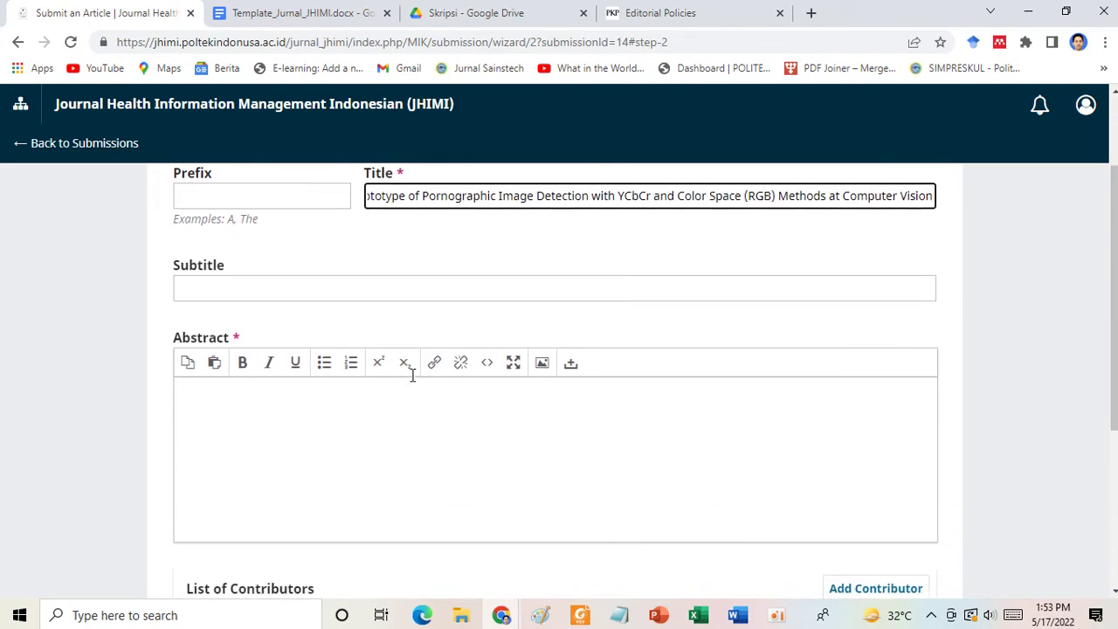
pyautogui.click(285, 402)
pyautogui.click(503, 616)
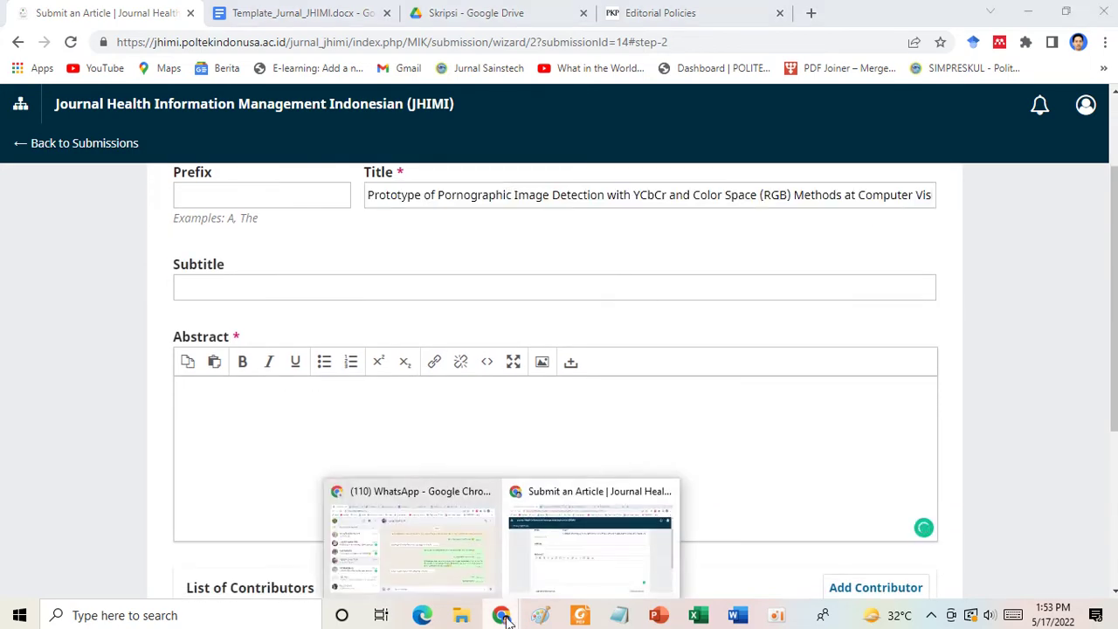
pyautogui.moveTo(738, 615)
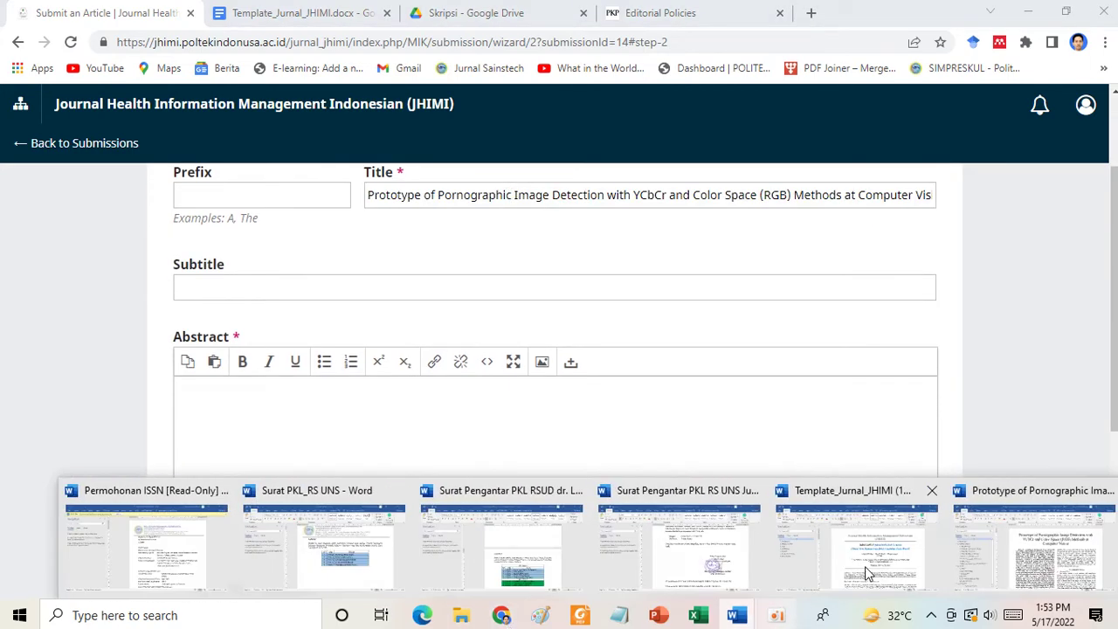
pyautogui.click(1035, 546)
# Copy the abstract paragraph from Word and paste it into the Abstract field.
pyautogui.scroll(-3, 504, 188)
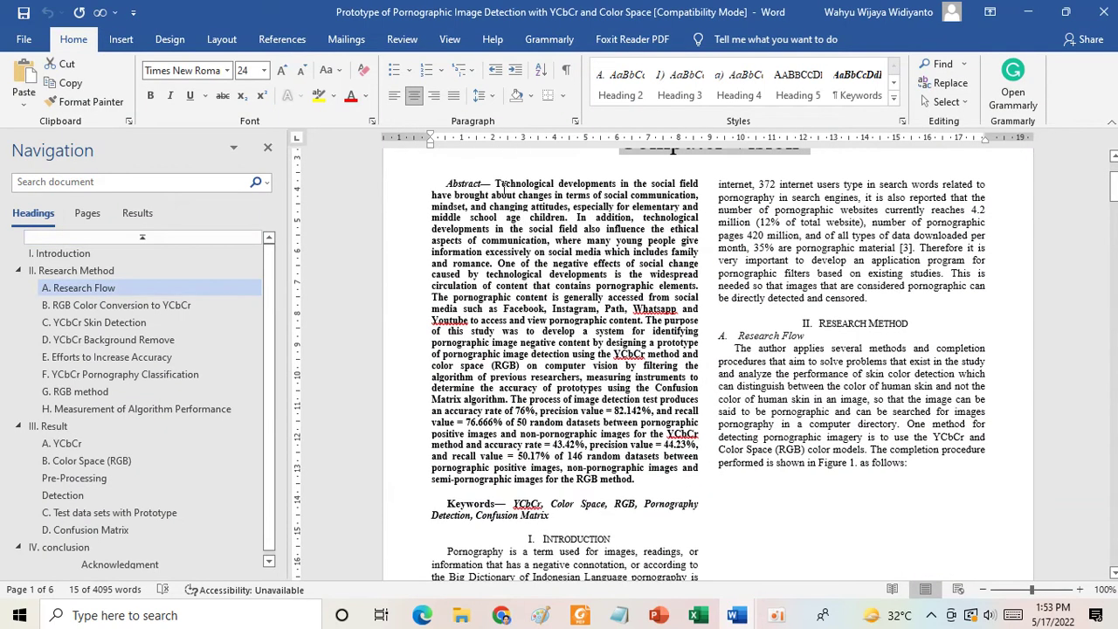
pyautogui.moveTo(618, 492); pyautogui.dragTo(634, 480)
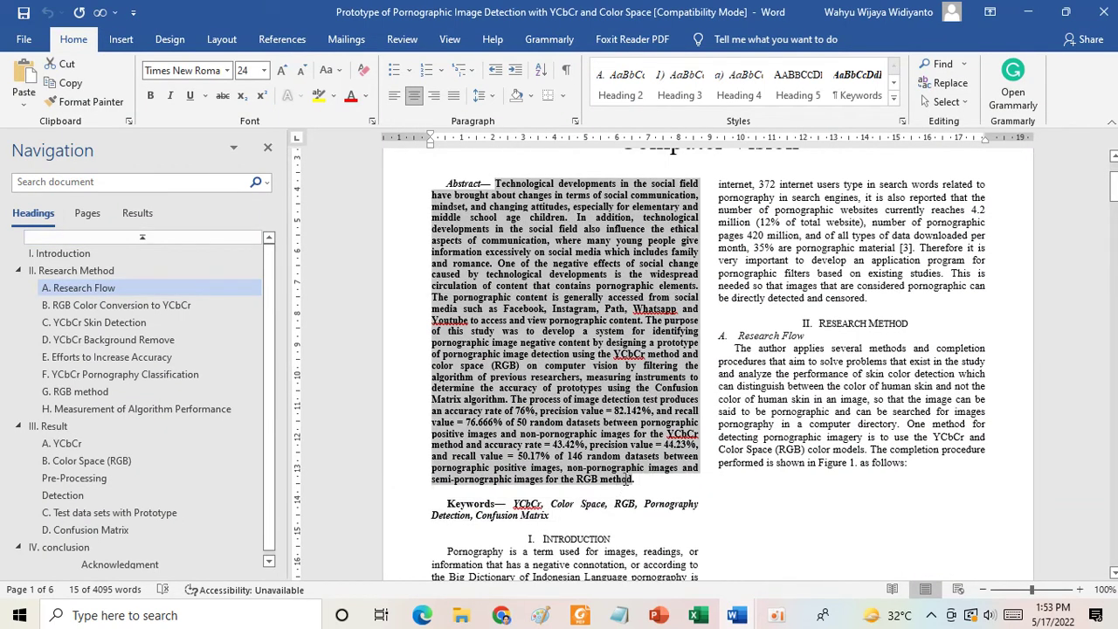
pyautogui.moveTo(504, 615)
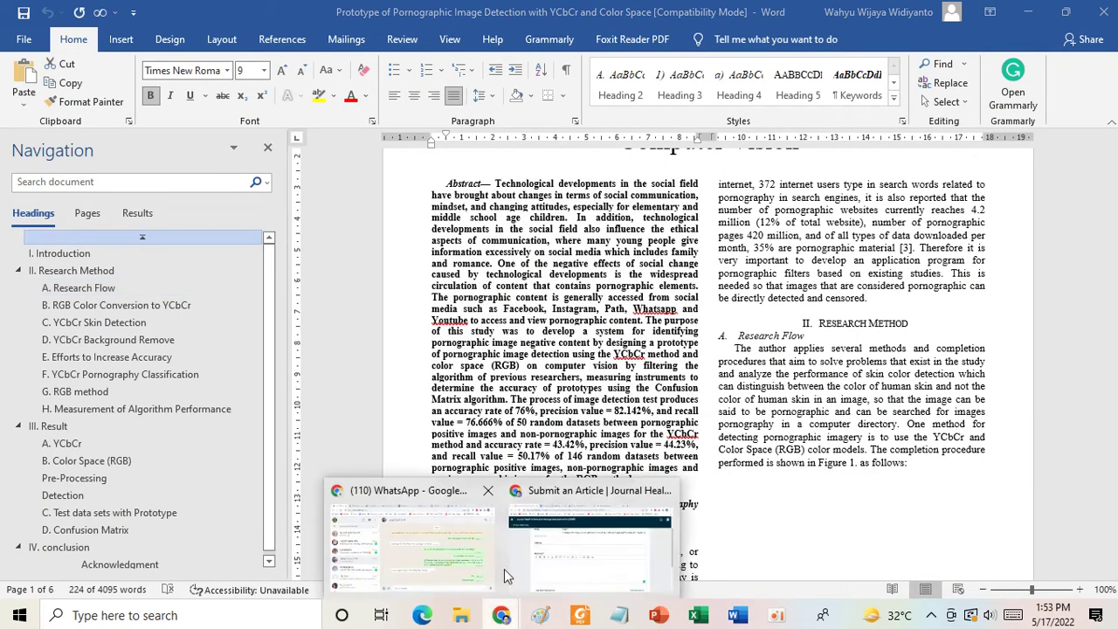
pyautogui.click(604, 544)
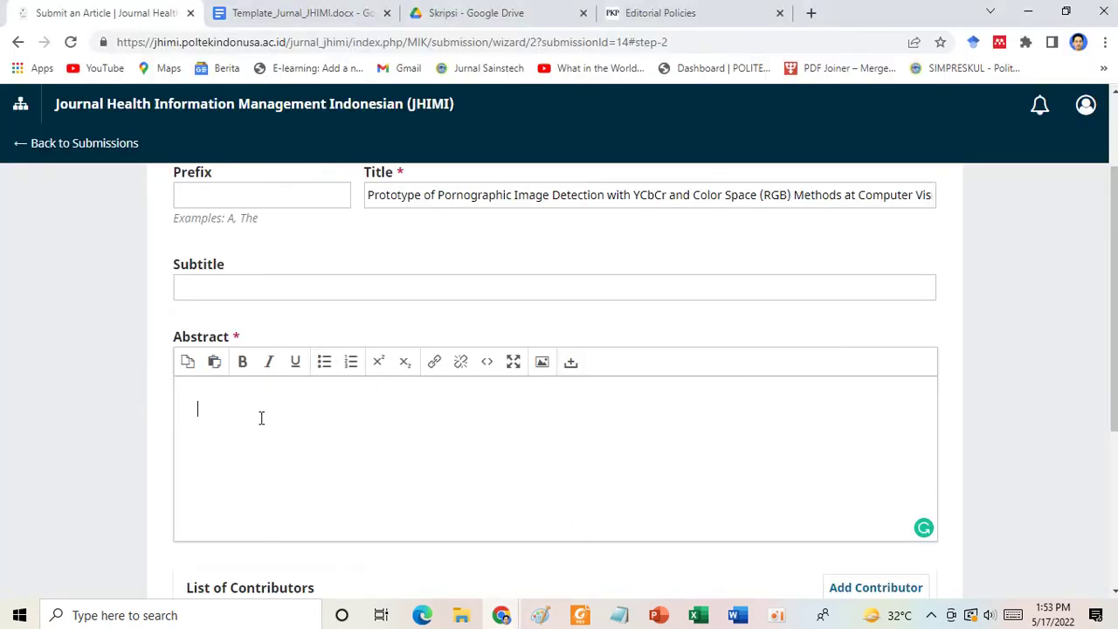
pyautogui.hotkey('ctrl', 'v')
pyautogui.scroll(-3, 262, 423)
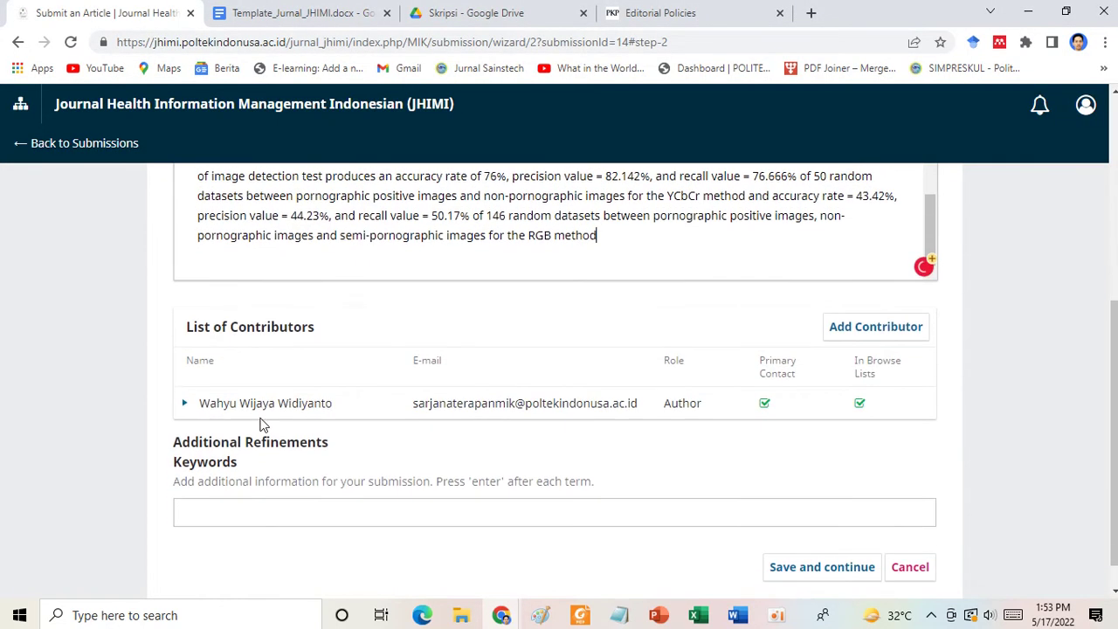
pyautogui.scroll(-1, 262, 423)
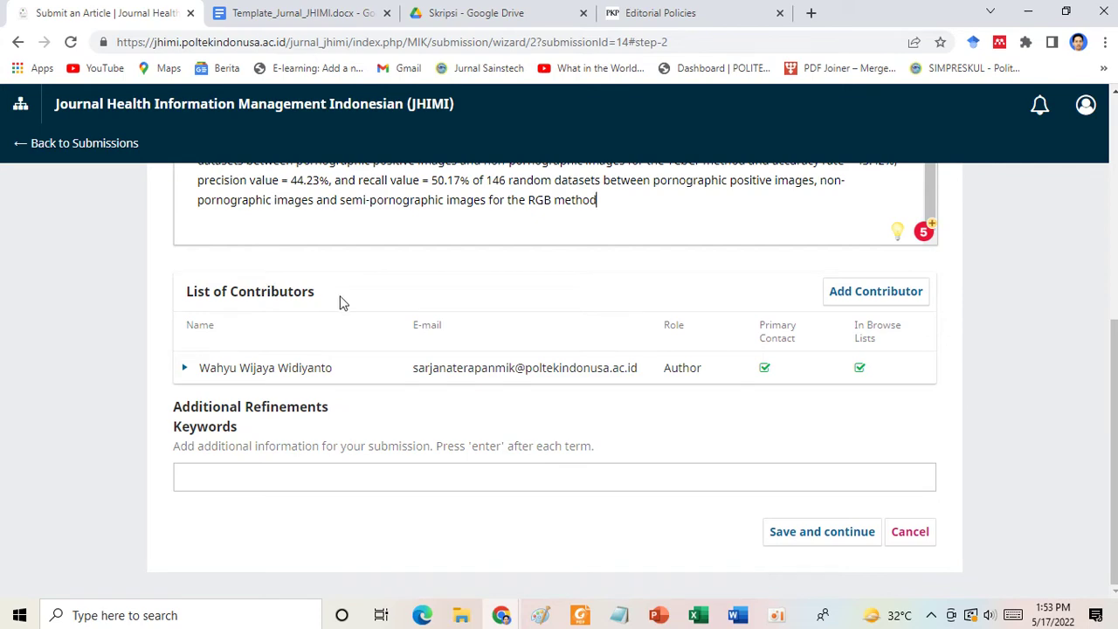
# Open the Add Contributor form and autofill the contributor's given name.
pyautogui.click(856, 303)
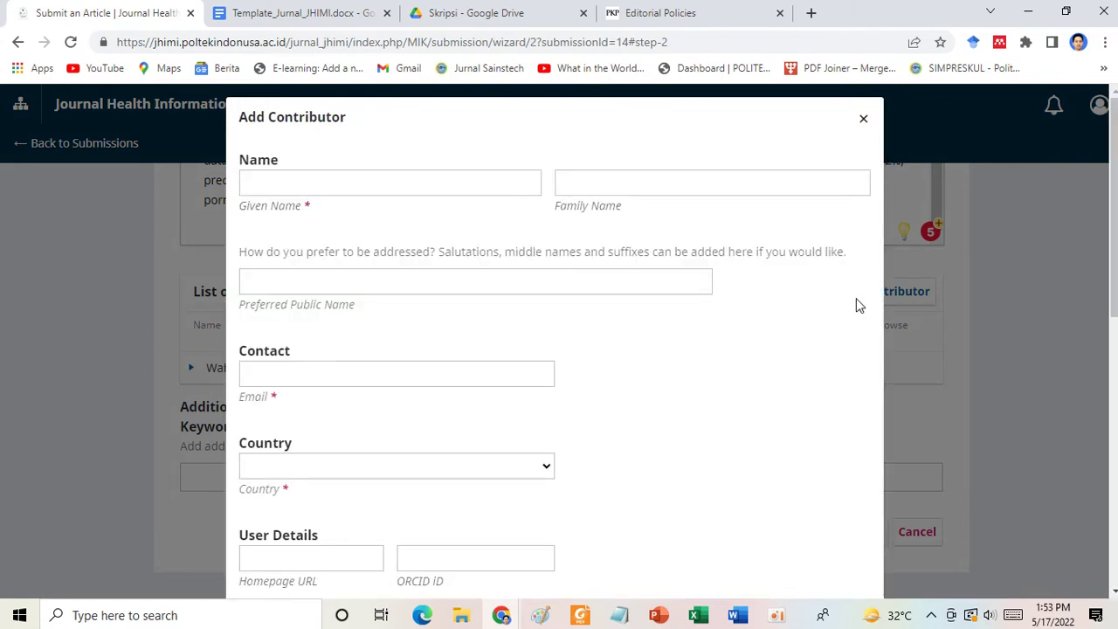
pyautogui.scroll(-3, 677, 352)
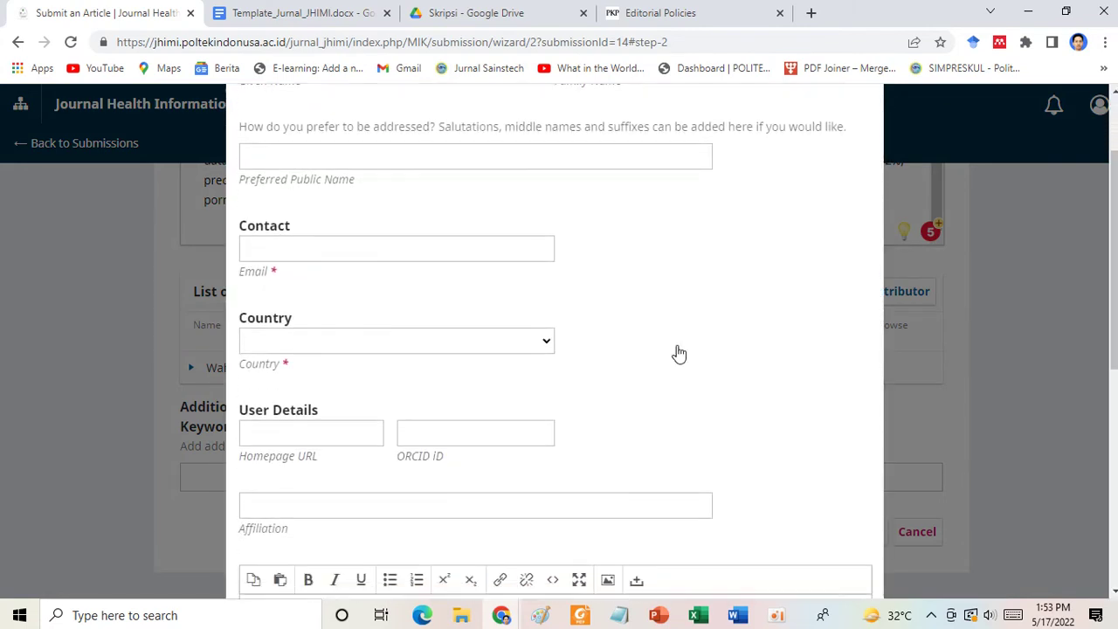
pyautogui.scroll(2, 352, 234)
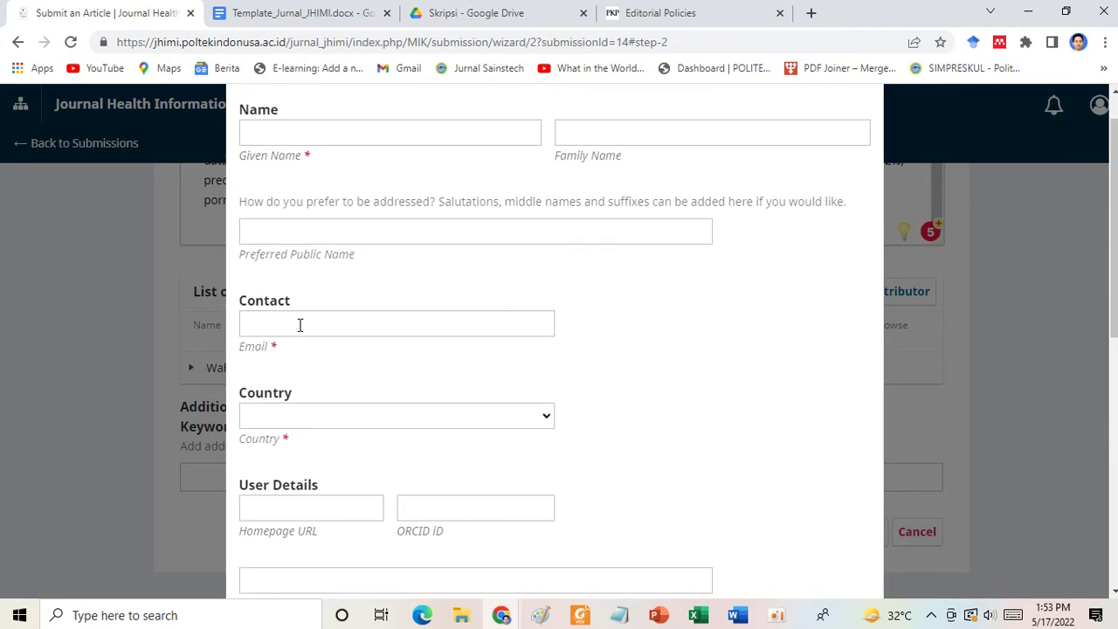
pyautogui.click(365, 134)
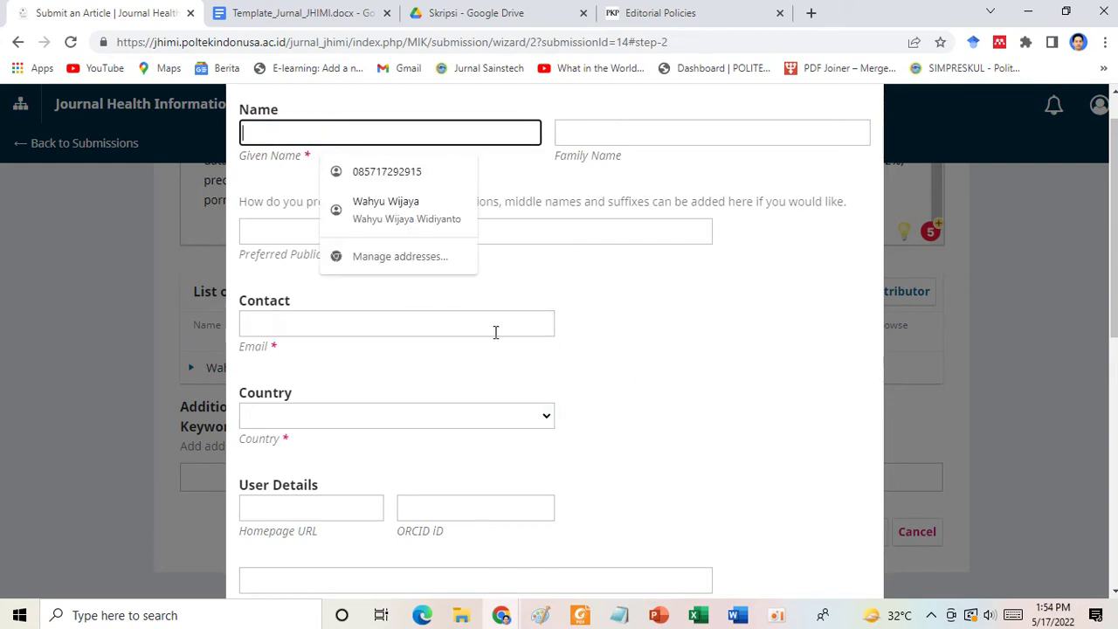
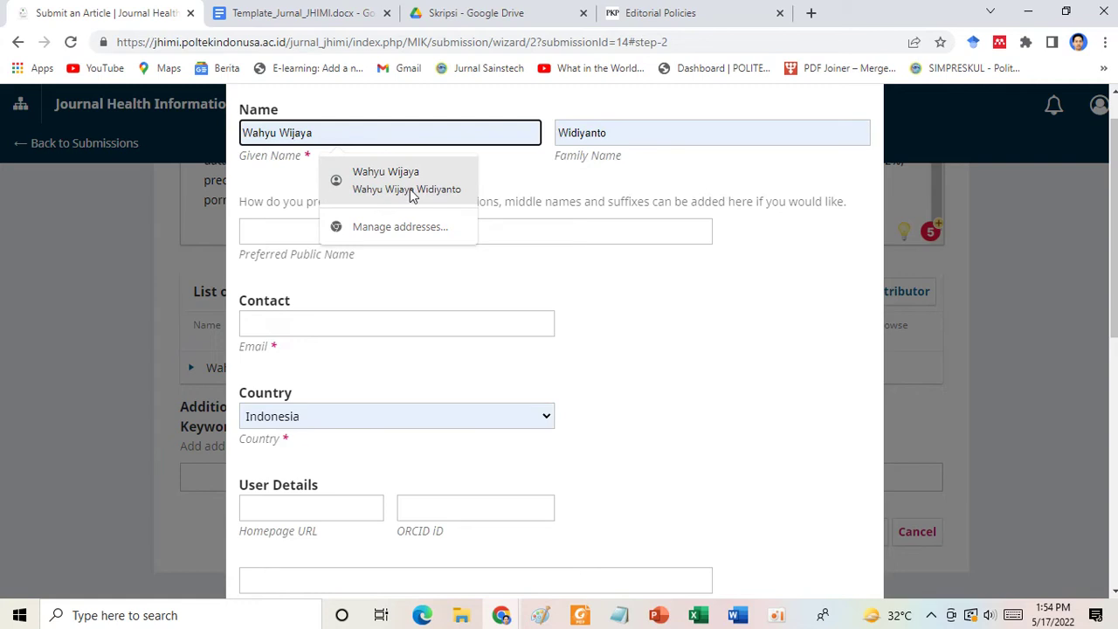
pyautogui.click(412, 190)
# Fill in the contributor's e-mail and affiliation Politeknik Indonusa Surakarta, then save the contributor.
pyautogui.scroll(-1, 502, 288)
pyautogui.scroll(-1, 502, 288)
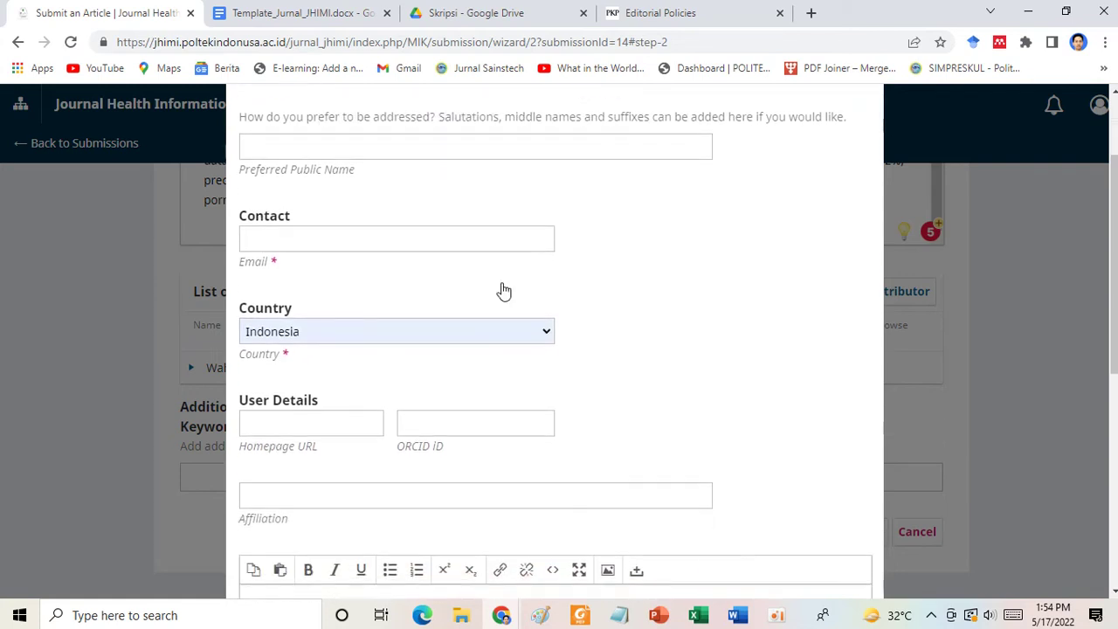
pyautogui.click(387, 230)
pyautogui.click(397, 273)
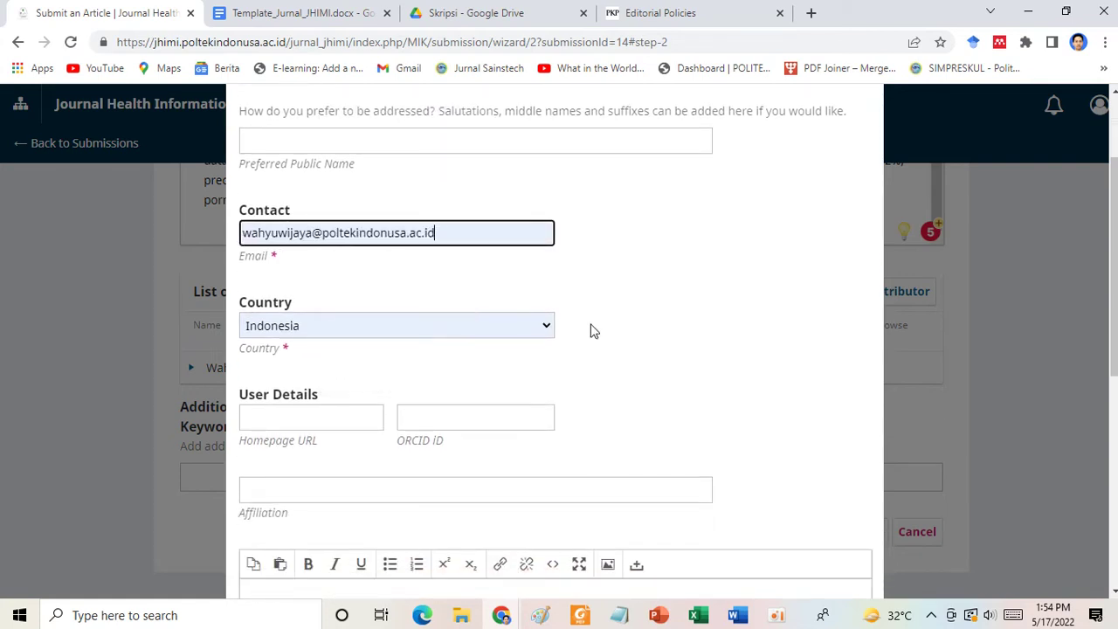
pyautogui.scroll(-2, 612, 379)
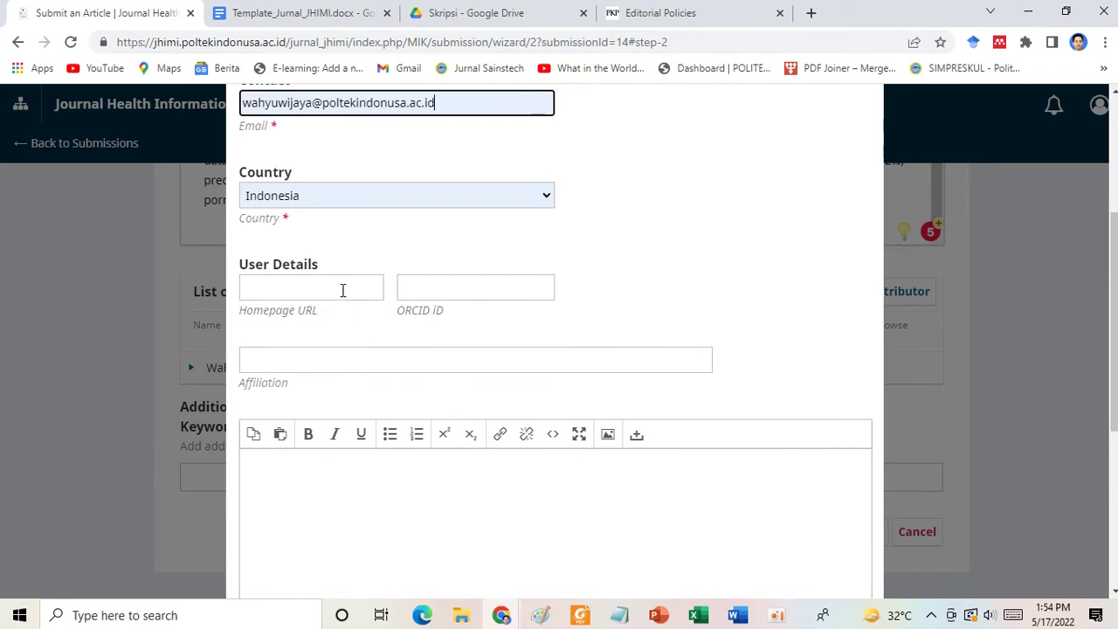
pyautogui.scroll(-2, 495, 416)
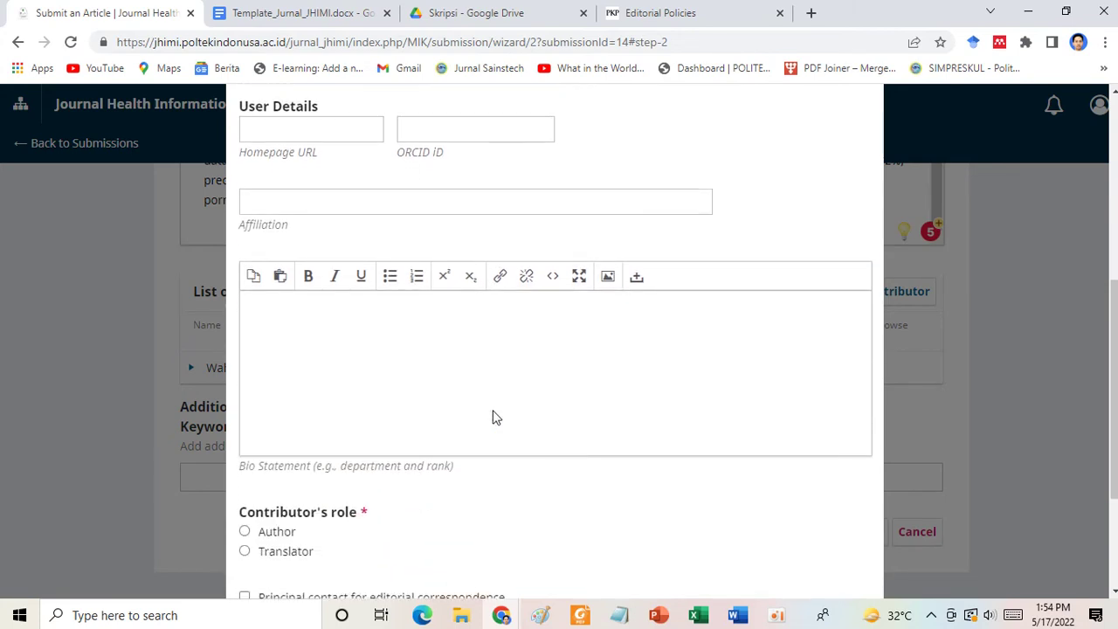
pyautogui.click(321, 202)
pyautogui.click(403, 267)
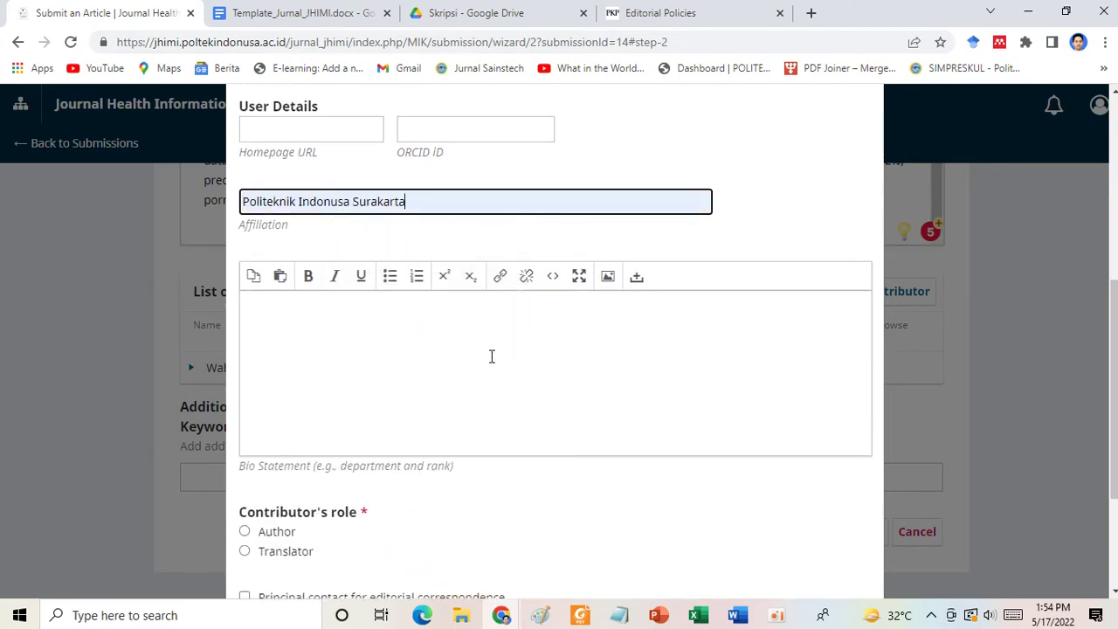
pyautogui.scroll(-2, 490, 360)
pyautogui.scroll(-1, 474, 365)
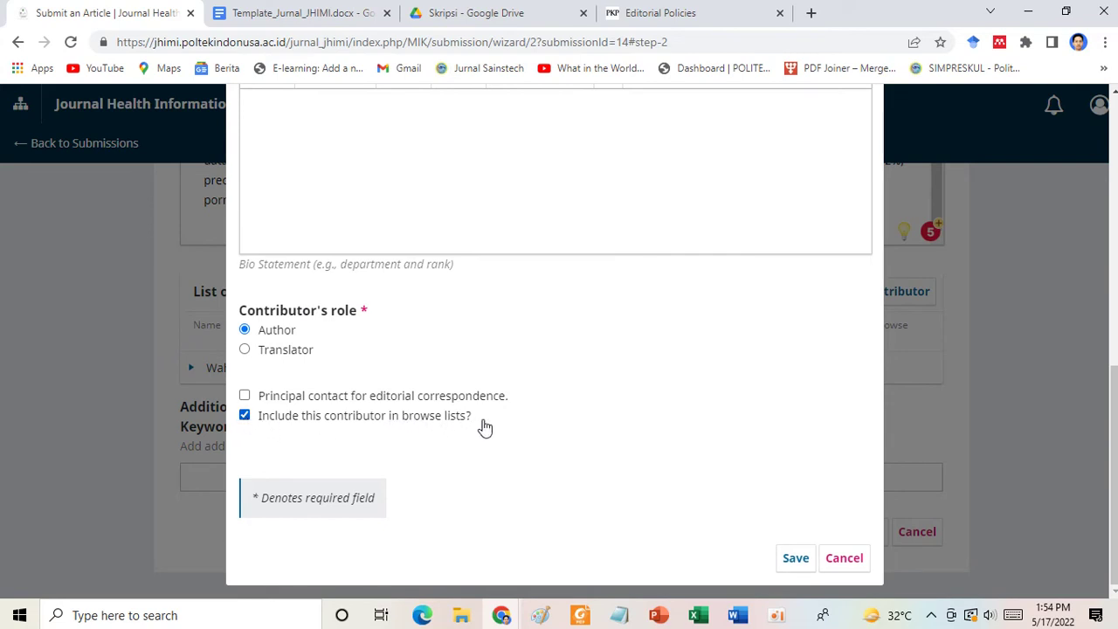
pyautogui.click(795, 558)
# Go to the JHIMI journal home page via the address bar and open its current issue.
pyautogui.click(671, 9)
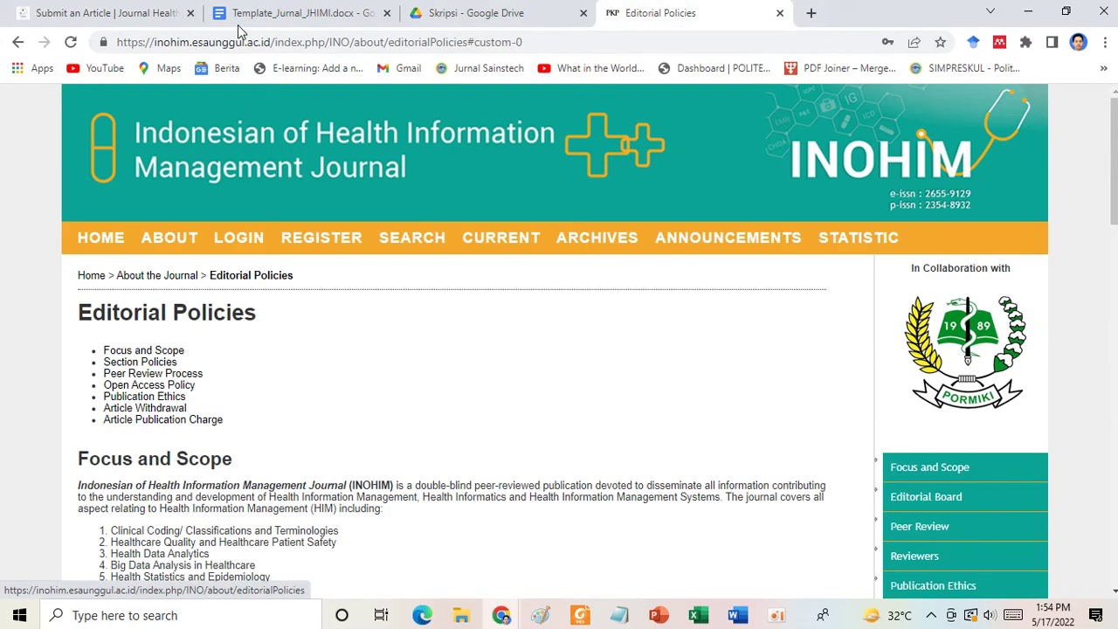
pyautogui.click(236, 42)
pyautogui.write('jhimi.poltekindonusa.ac.id')
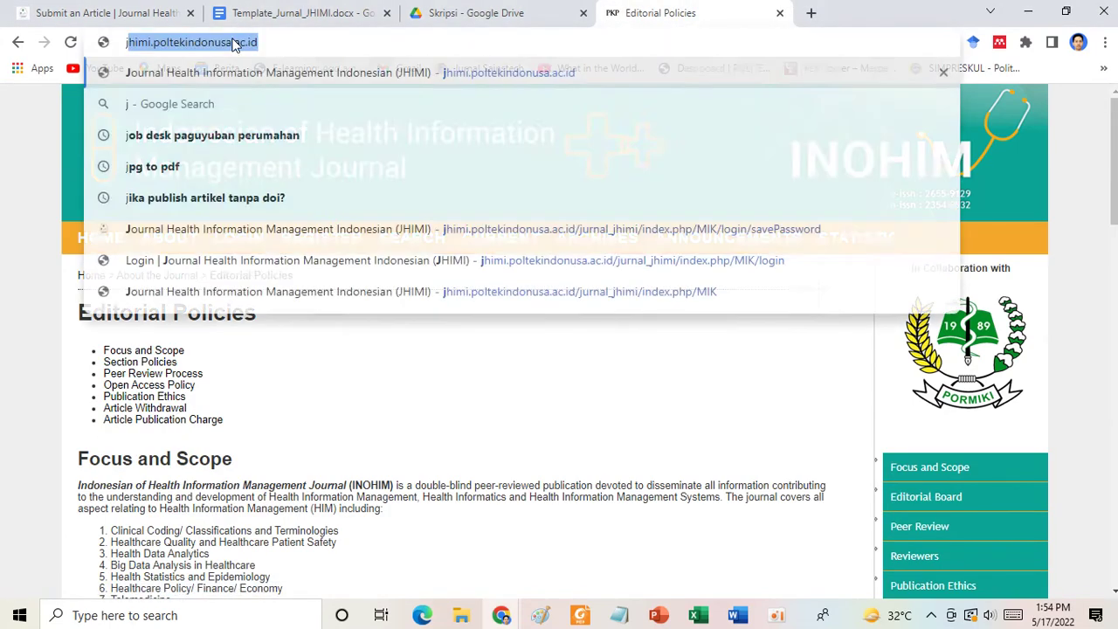
pyautogui.press('Return')
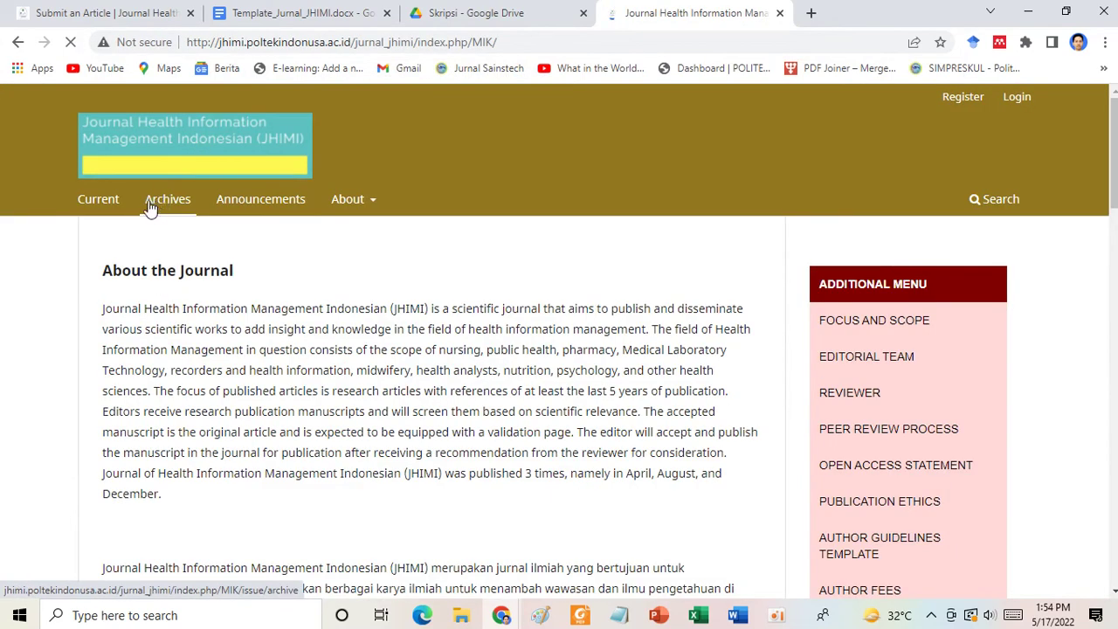
pyautogui.click(98, 208)
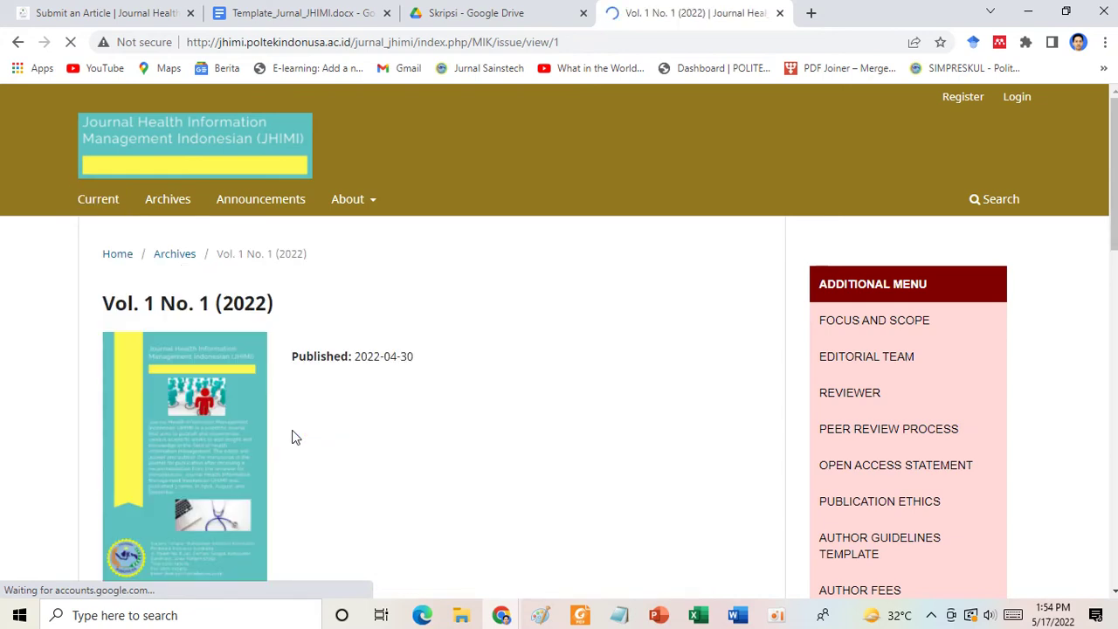
pyautogui.scroll(-5, 293, 437)
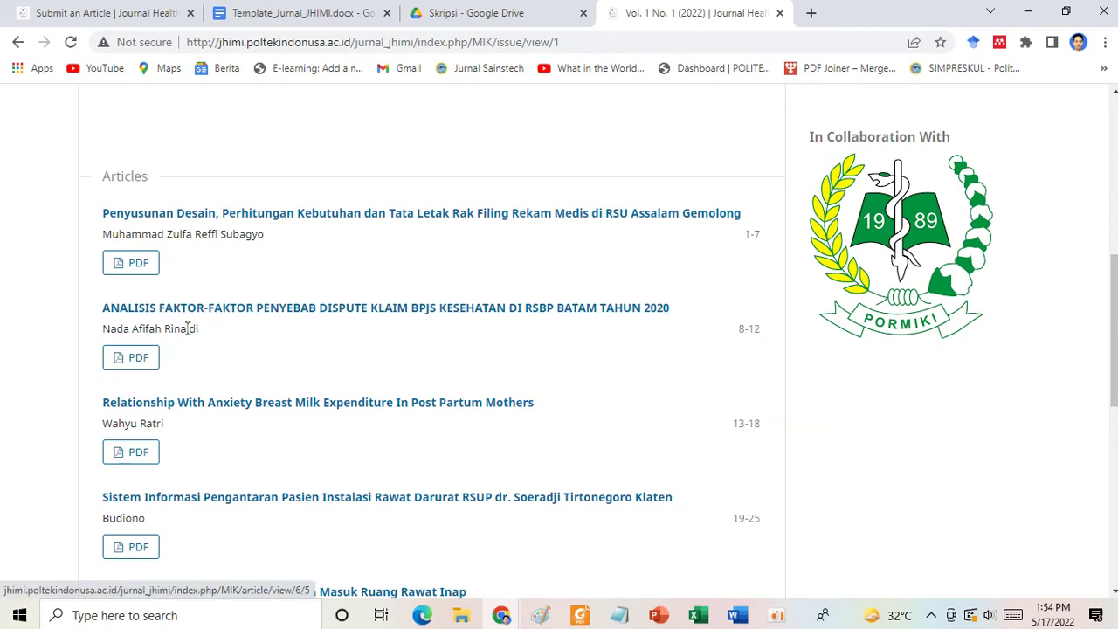
# View the first article's PDF, then return to the submission wizard's contributor list.
pyautogui.click(140, 269)
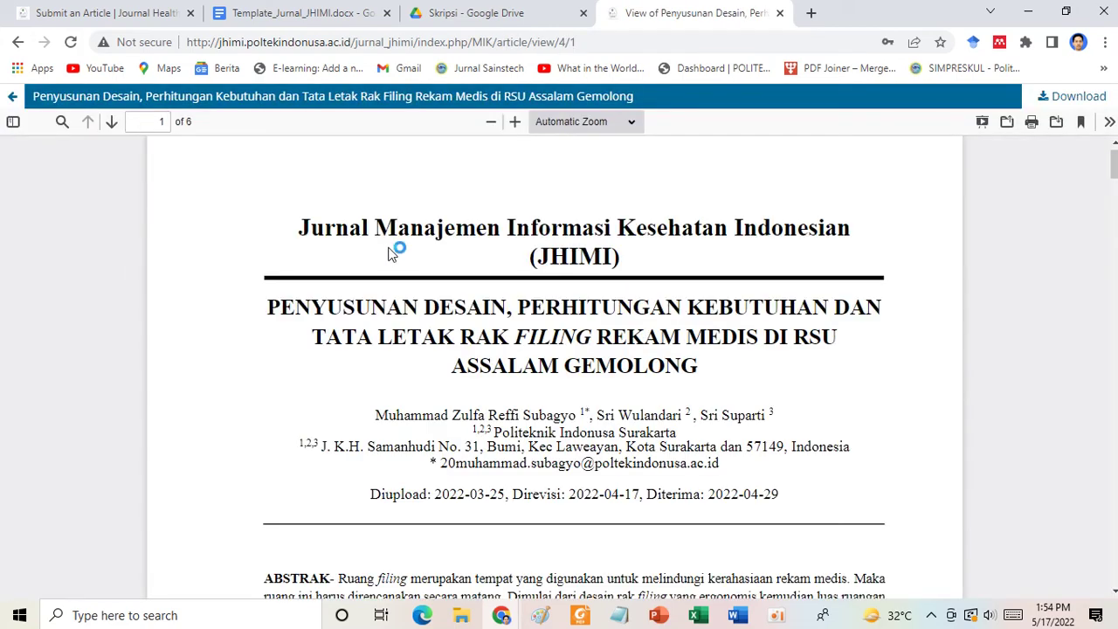
pyautogui.scroll(-1, 559, 439)
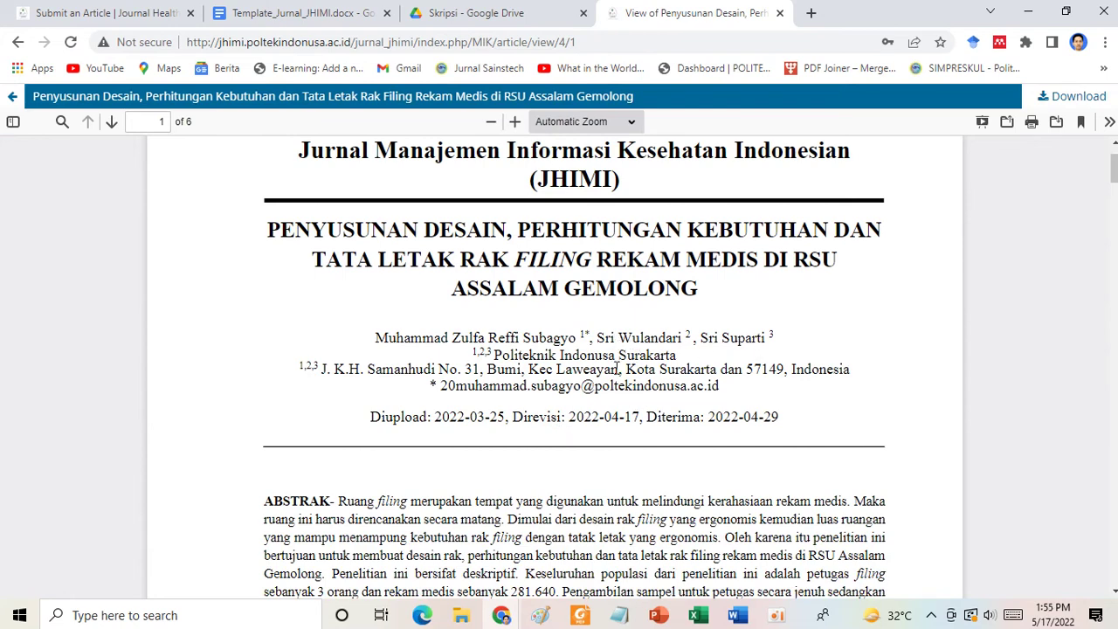
pyautogui.scroll(1, 617, 368)
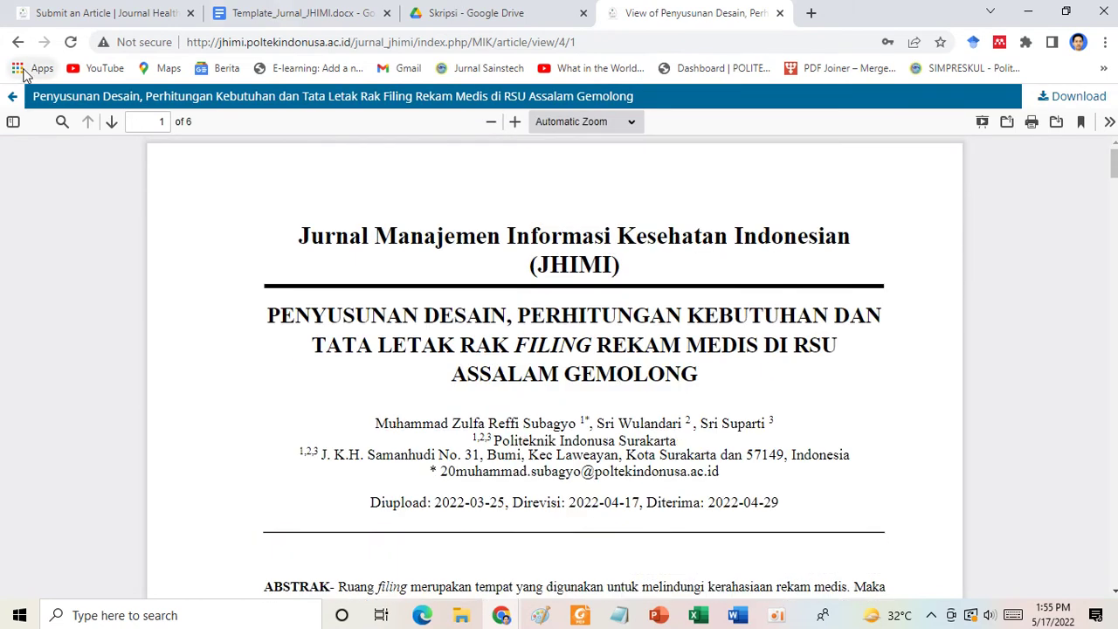
pyautogui.click(18, 42)
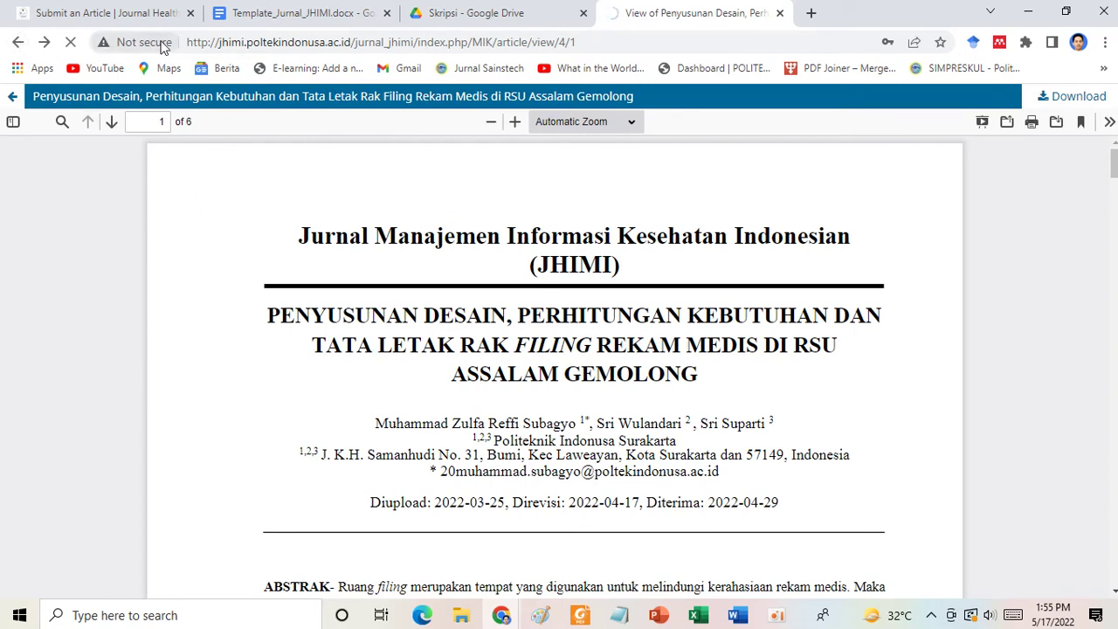
pyautogui.click(90, 12)
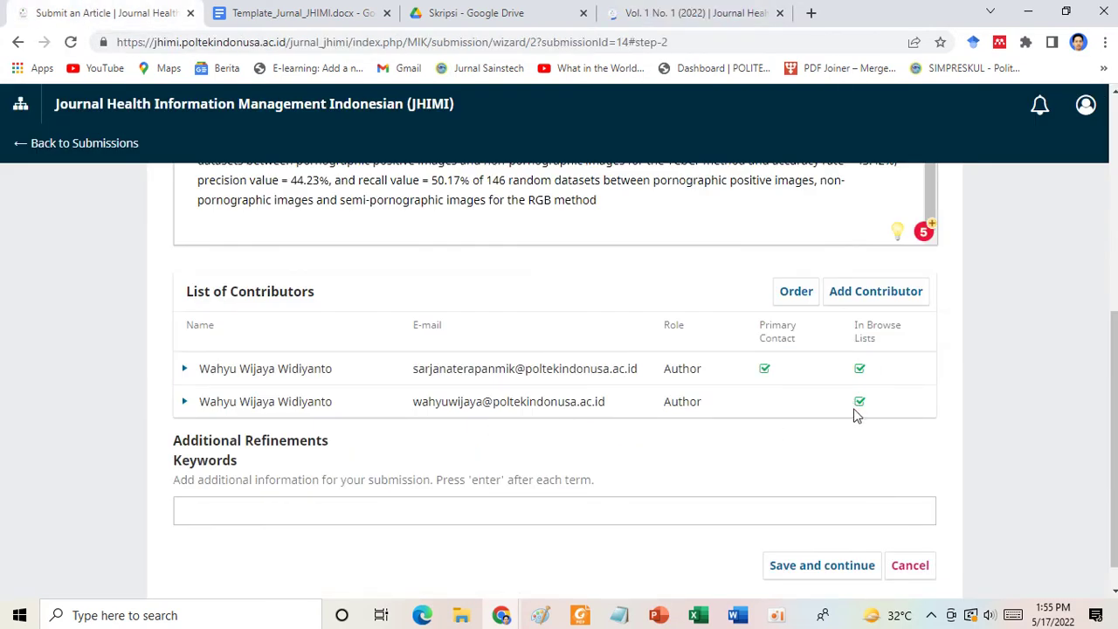
pyautogui.scroll(-1, 800, 461)
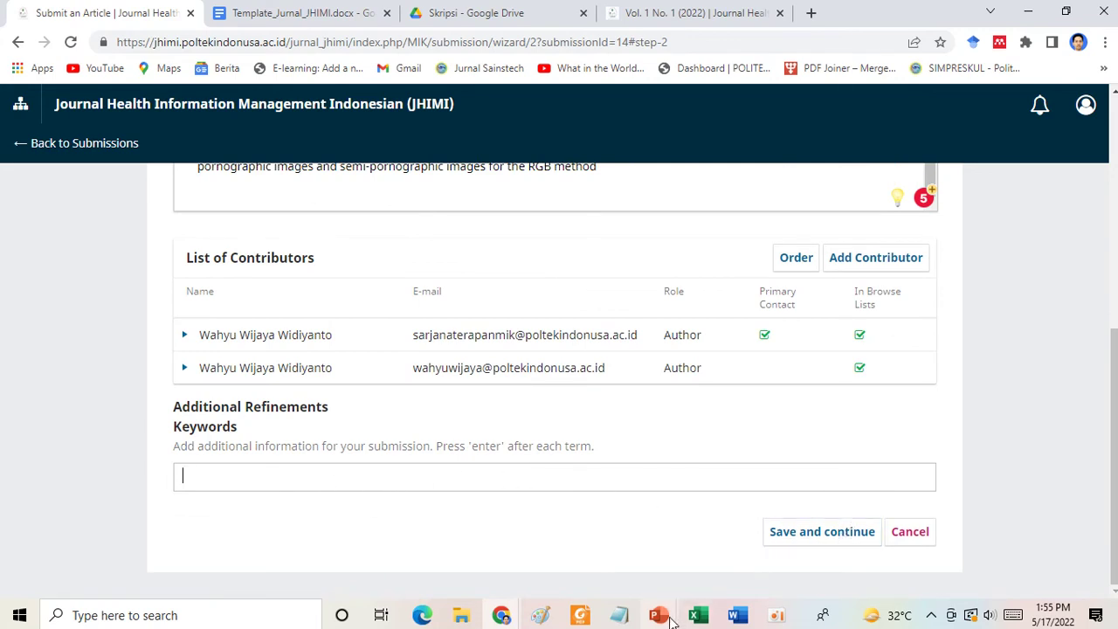
pyautogui.click(737, 615)
# Copy the keywords (YCbCr, Color Space, RGB, Pornography Detection, Confusion Matrix) from Word into the Keywords field.
pyautogui.click(1036, 566)
pyautogui.scroll(-2, 535, 419)
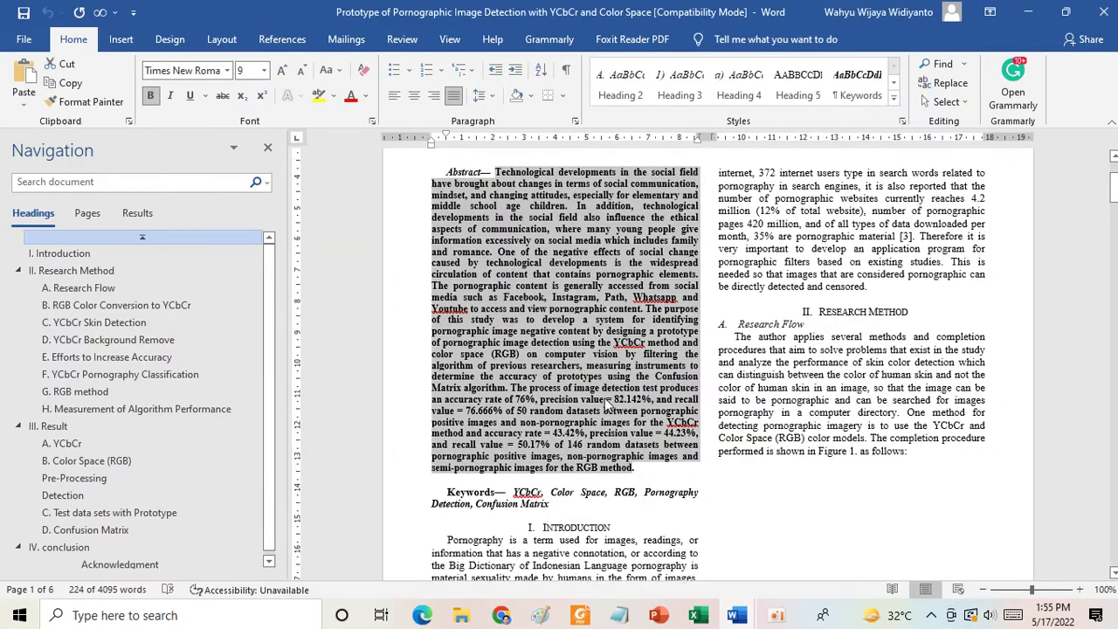
pyautogui.moveTo(515, 428); pyautogui.dragTo(551, 441)
pyautogui.hotkey('ctrl', 'c')
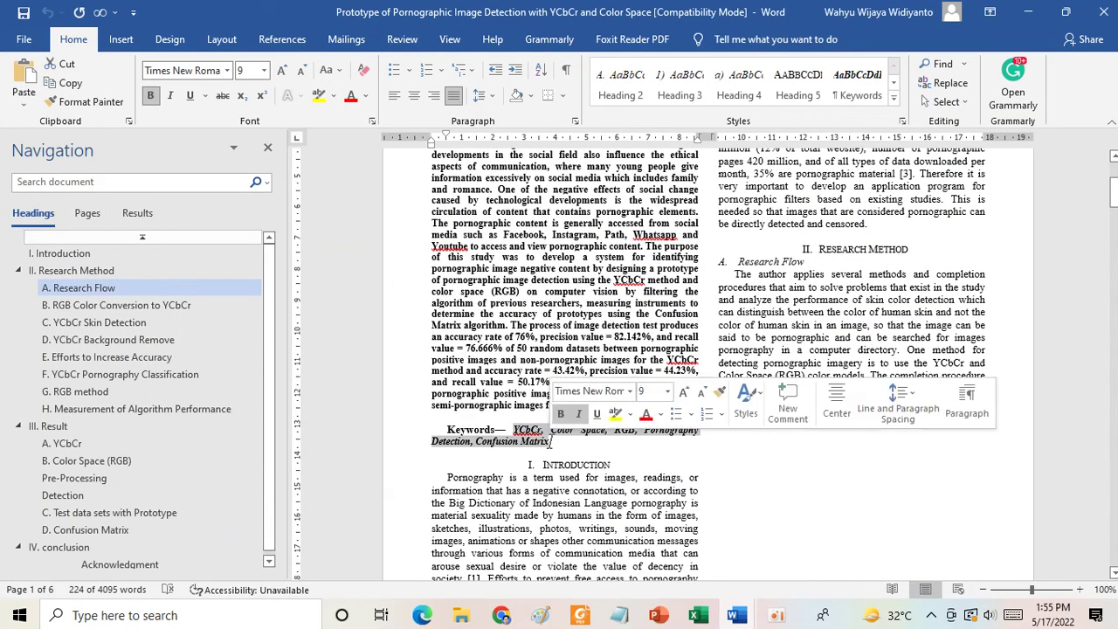
pyautogui.click(736, 616)
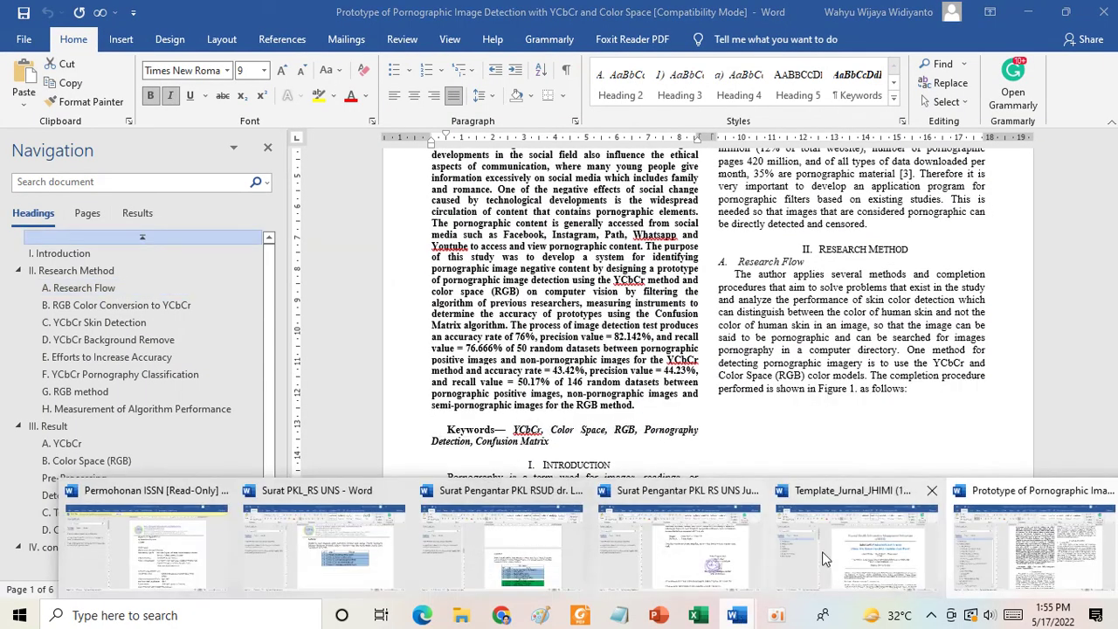
pyautogui.moveTo(502, 615)
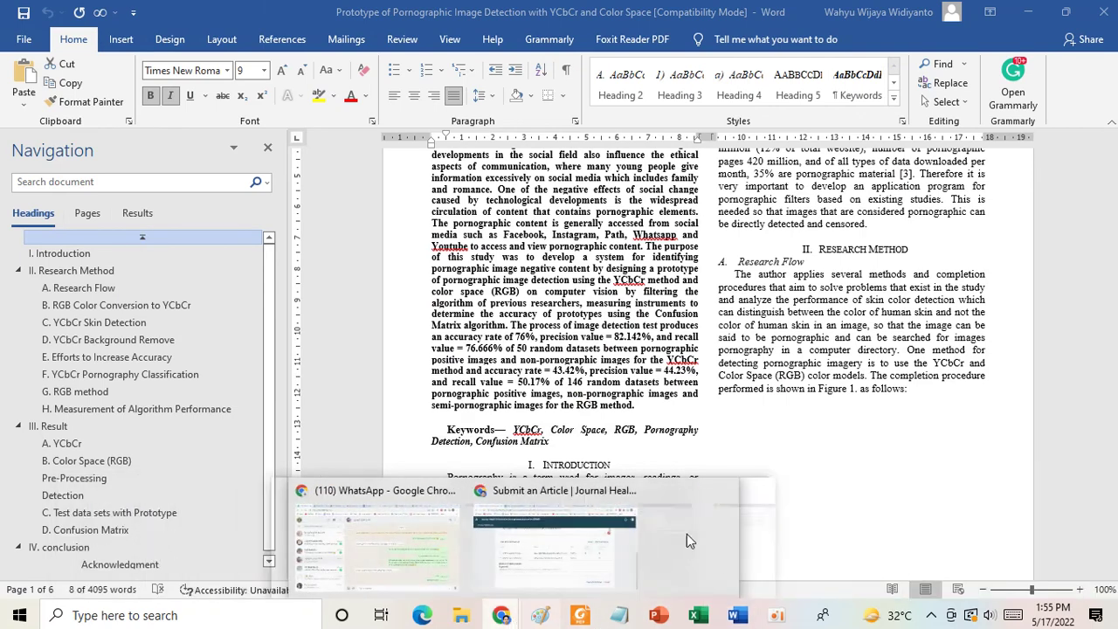
pyautogui.click(553, 543)
pyautogui.hotkey('ctrl', 'v')
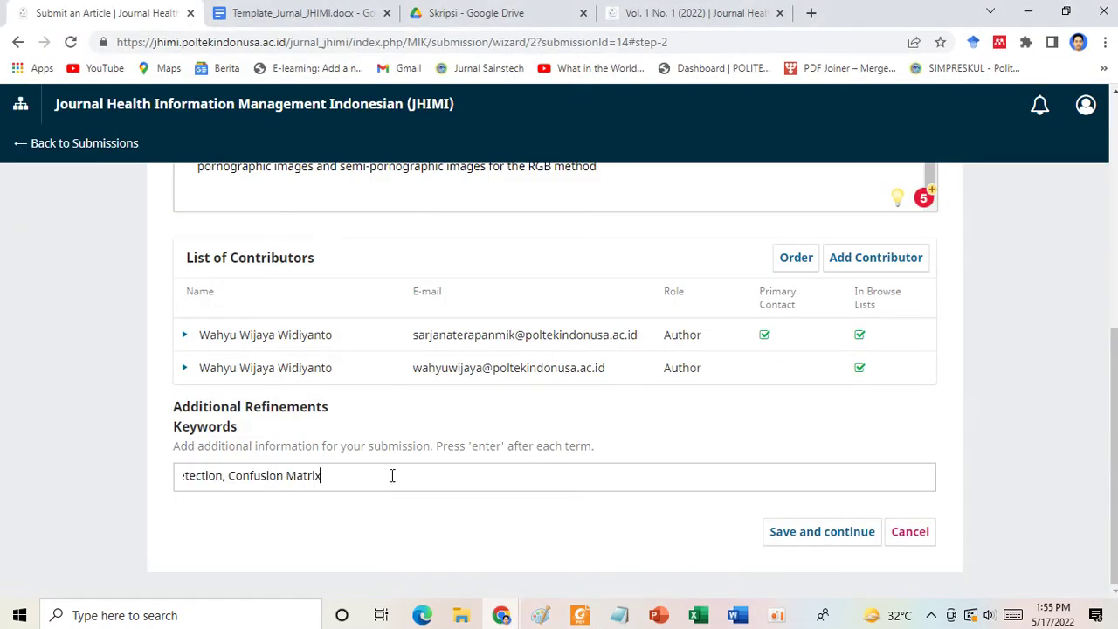
# Save the metadata, finish the submission and confirm it to reach the Submission complete page.
pyautogui.click(839, 531)
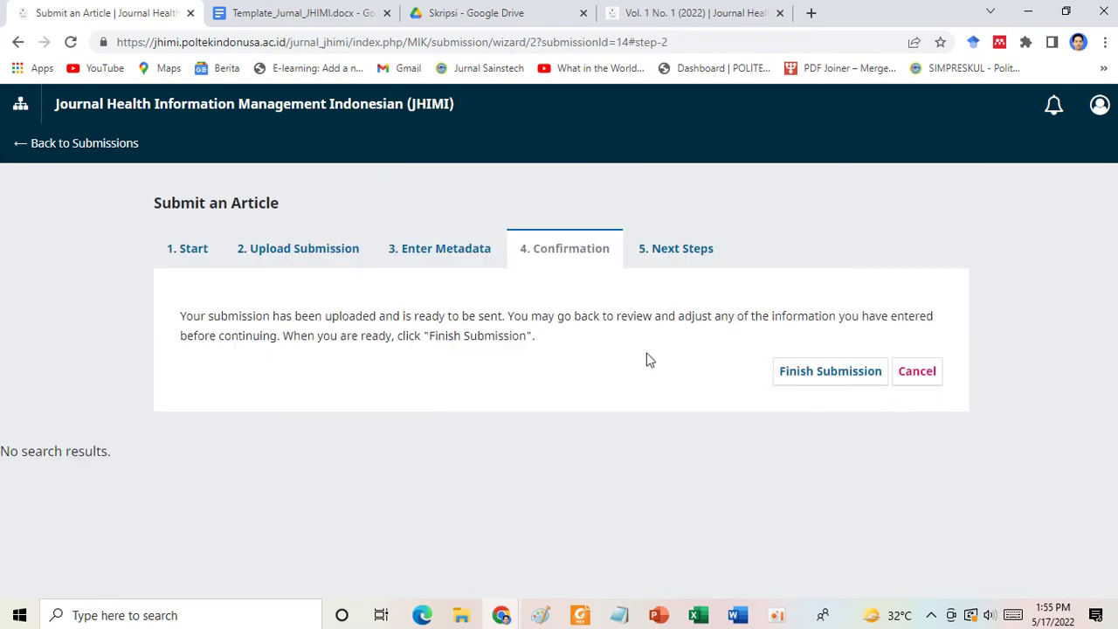
pyautogui.click(828, 377)
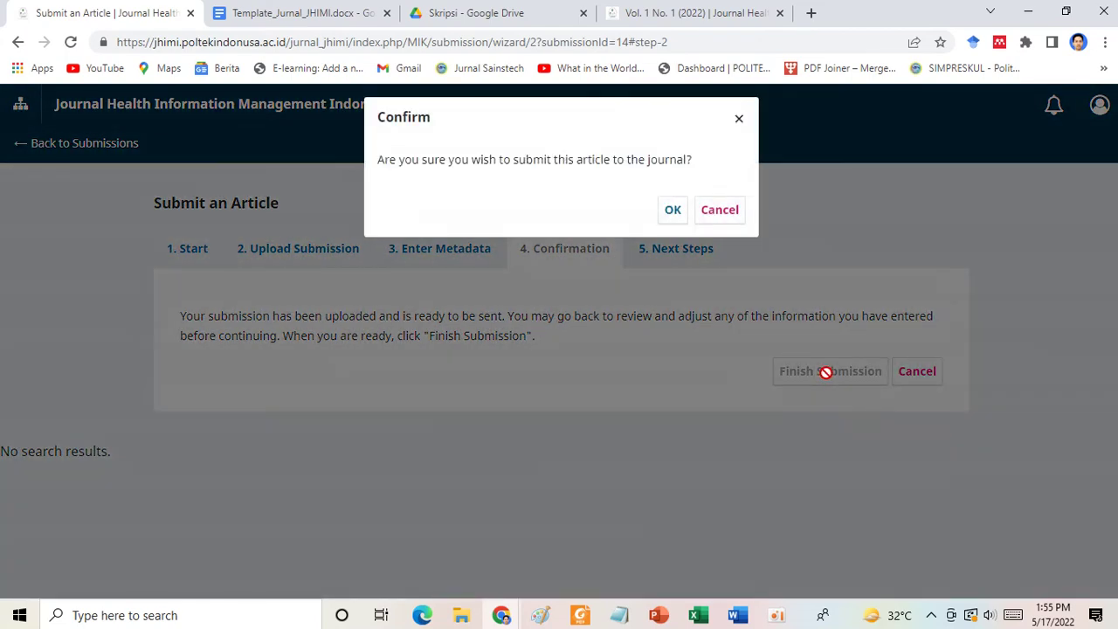
pyautogui.click(671, 210)
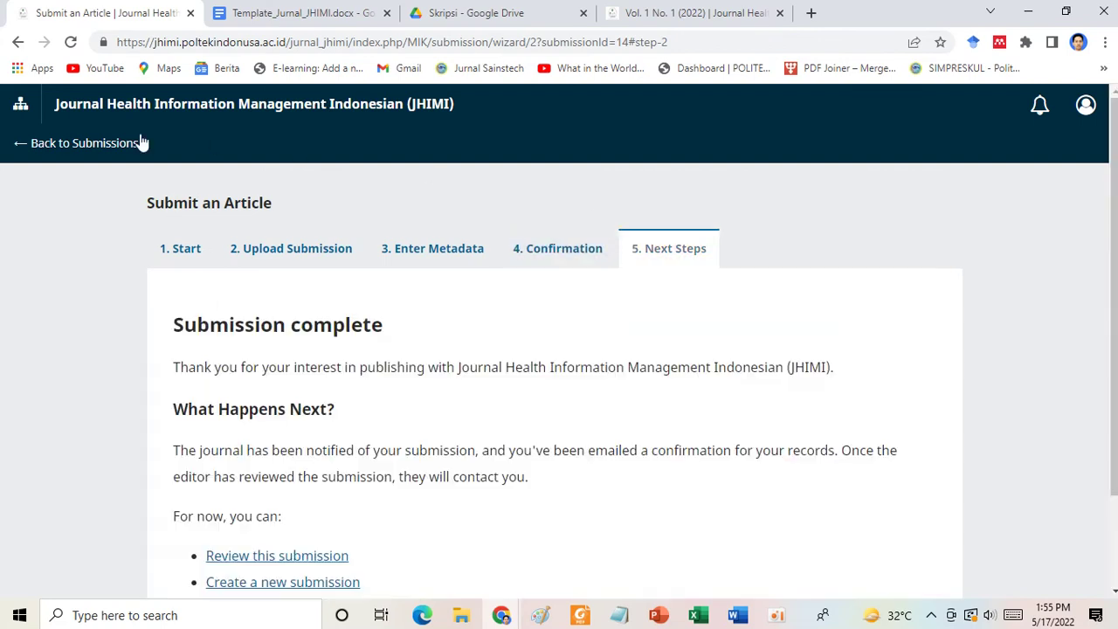
pyautogui.scroll(-2, 554, 396)
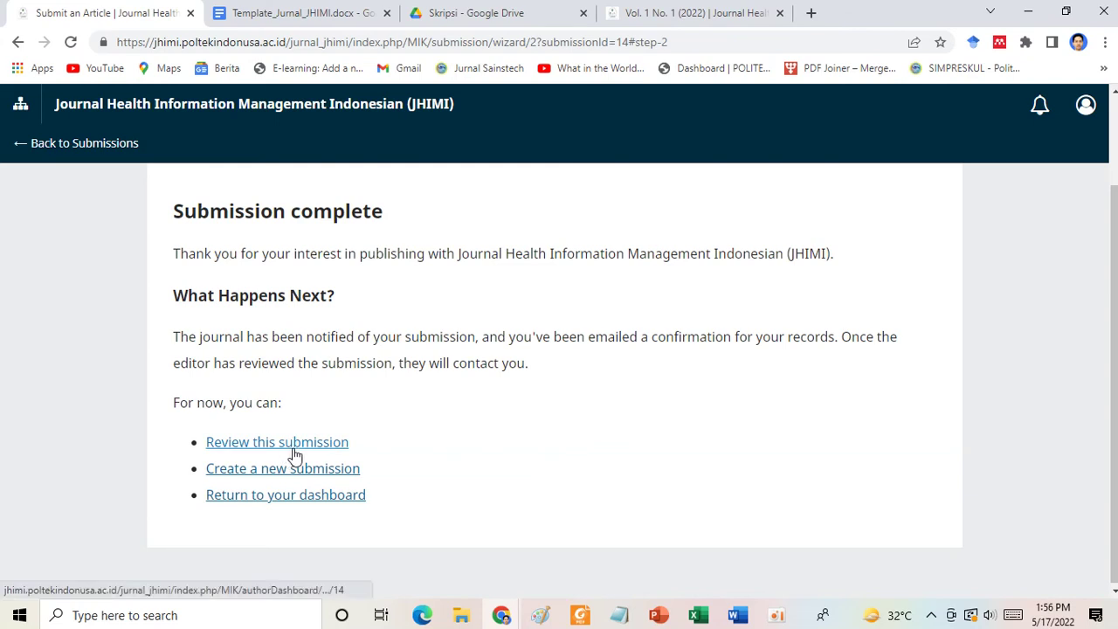
# Return to the dashboard, open submission 14's record and look at its Review stage.
pyautogui.click(297, 501)
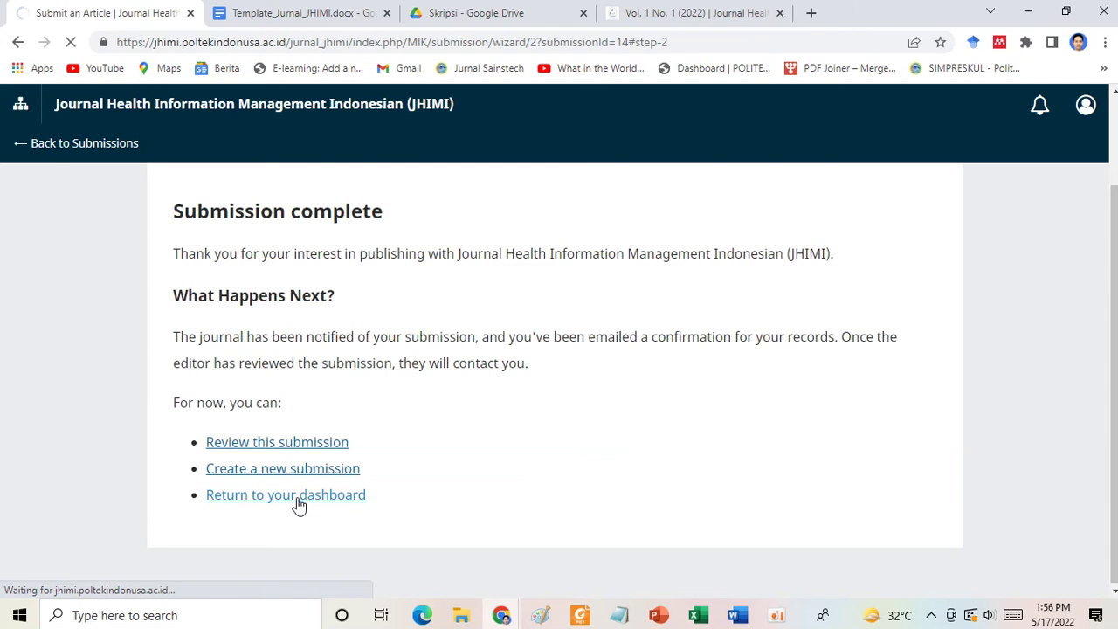
pyautogui.scroll(2, 584, 442)
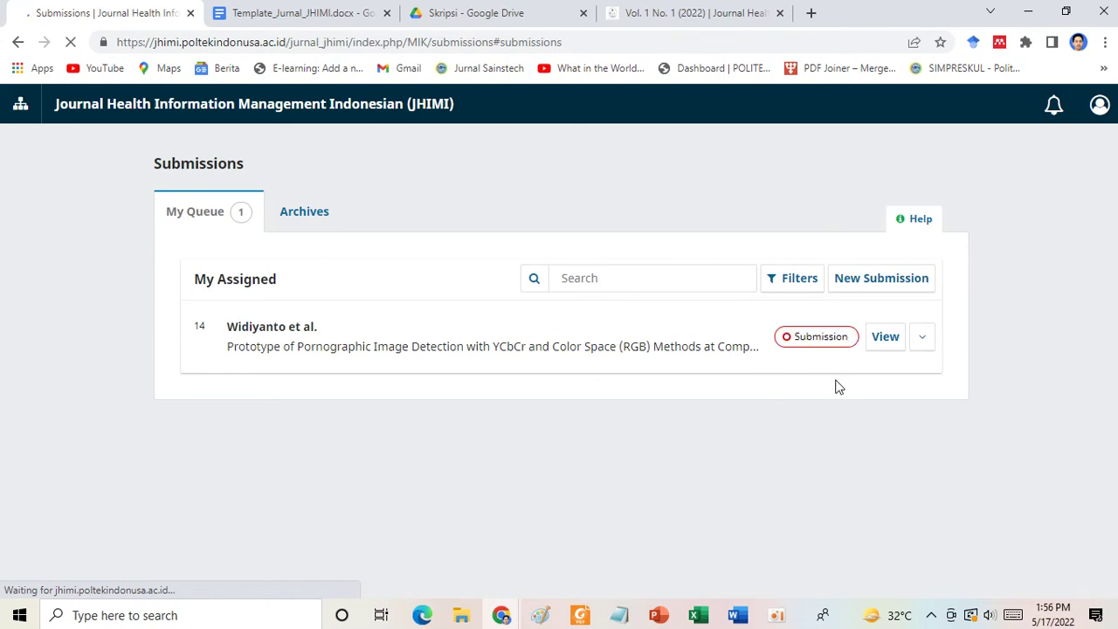
pyautogui.click(885, 338)
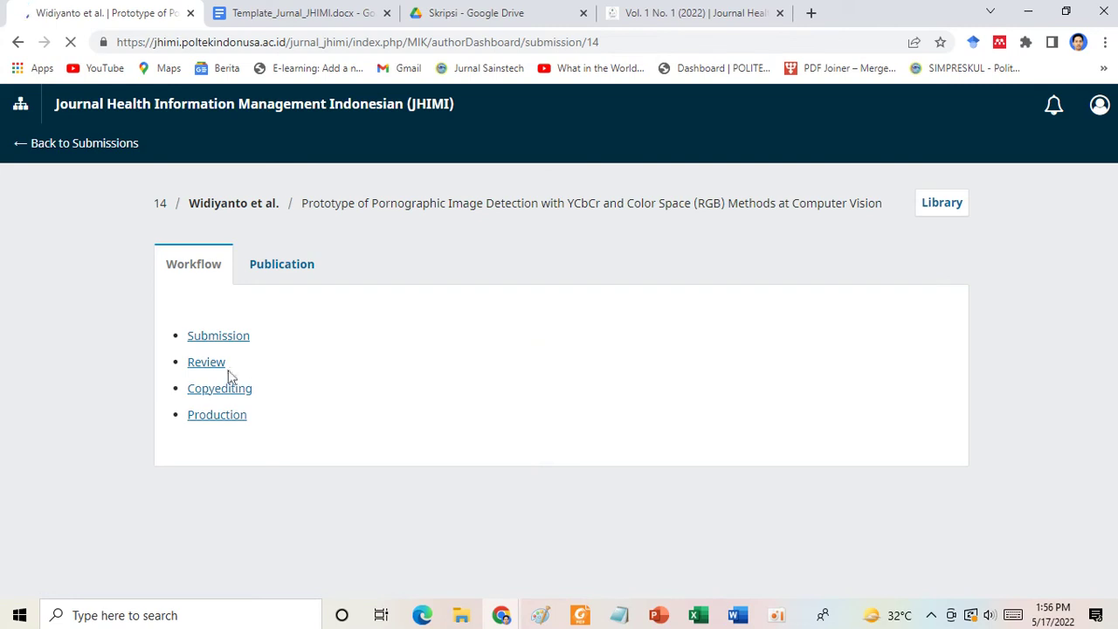
pyautogui.click(207, 363)
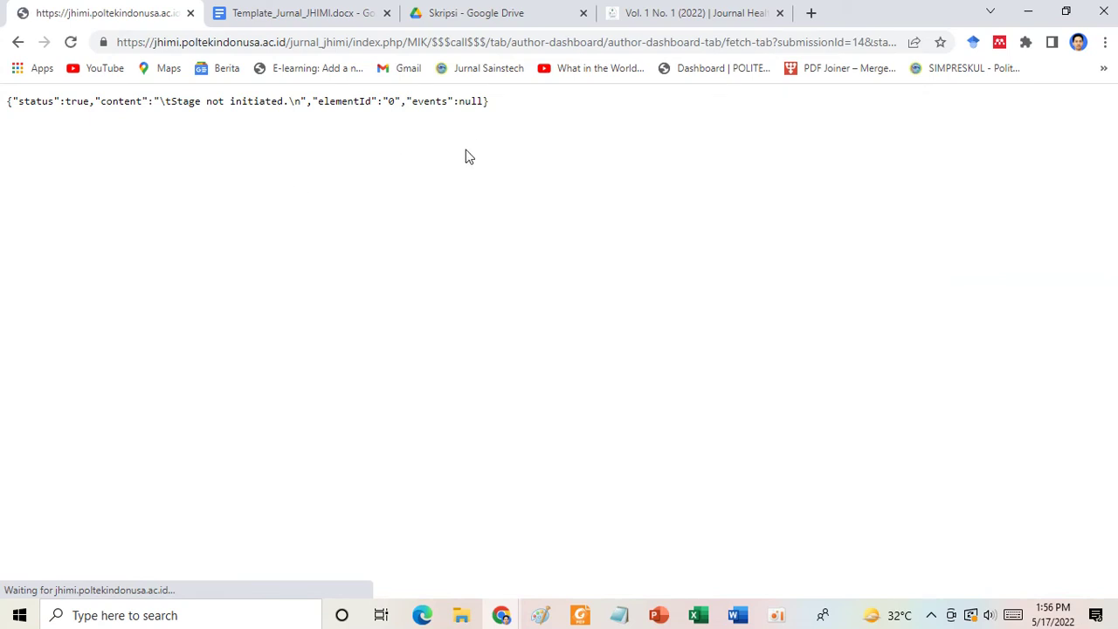
pyautogui.click(17, 42)
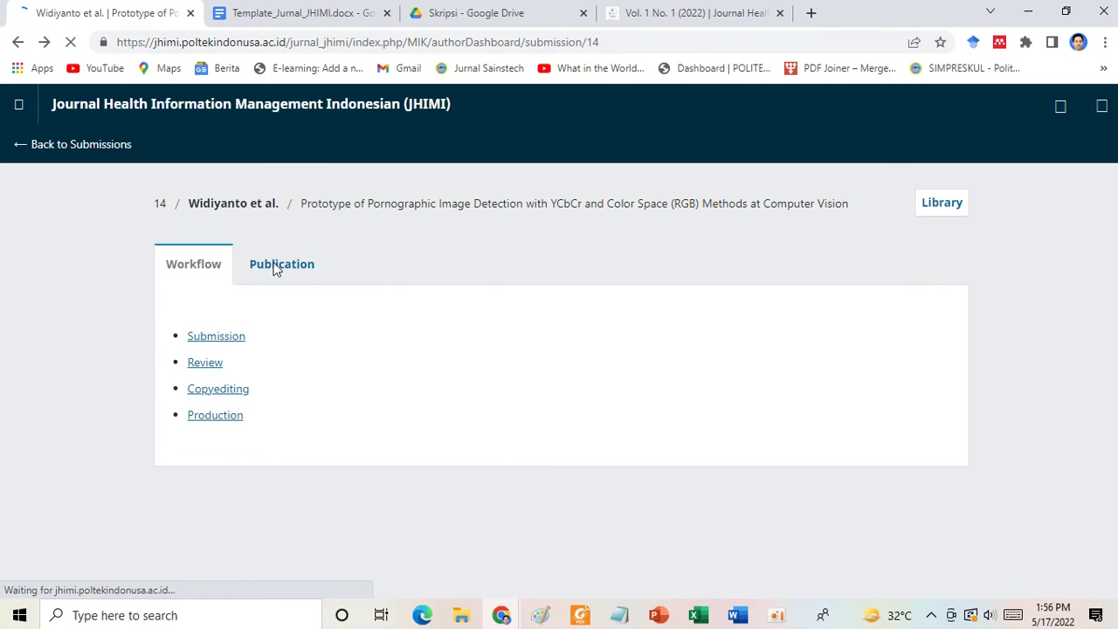
# Check the Publication details and review status, ending on the Submission stage files.
pyautogui.click(273, 267)
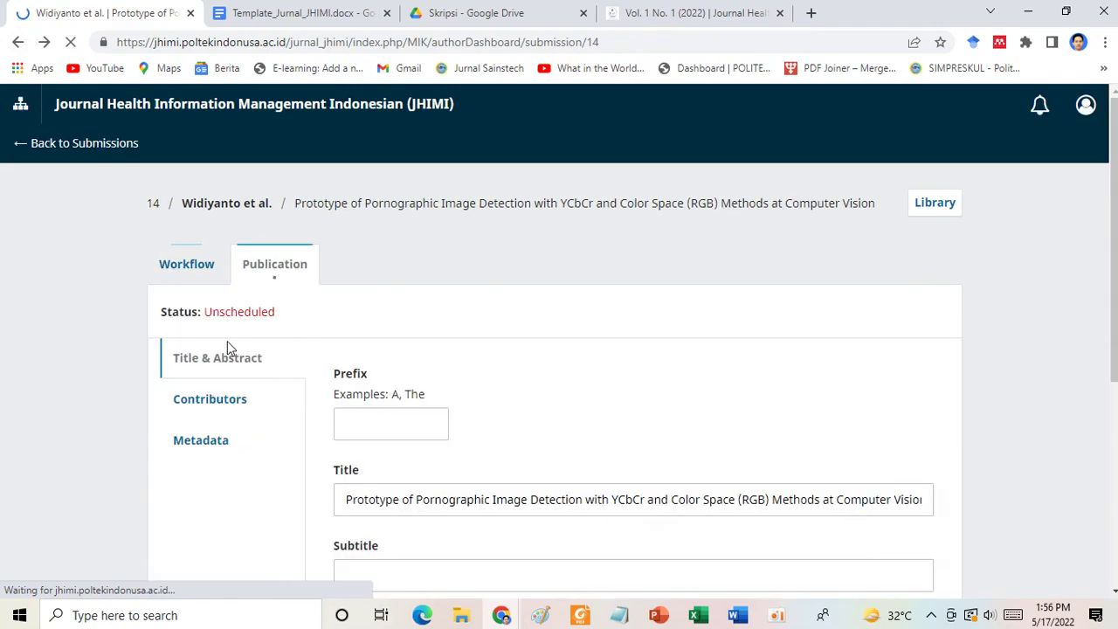
pyautogui.scroll(-4, 439, 409)
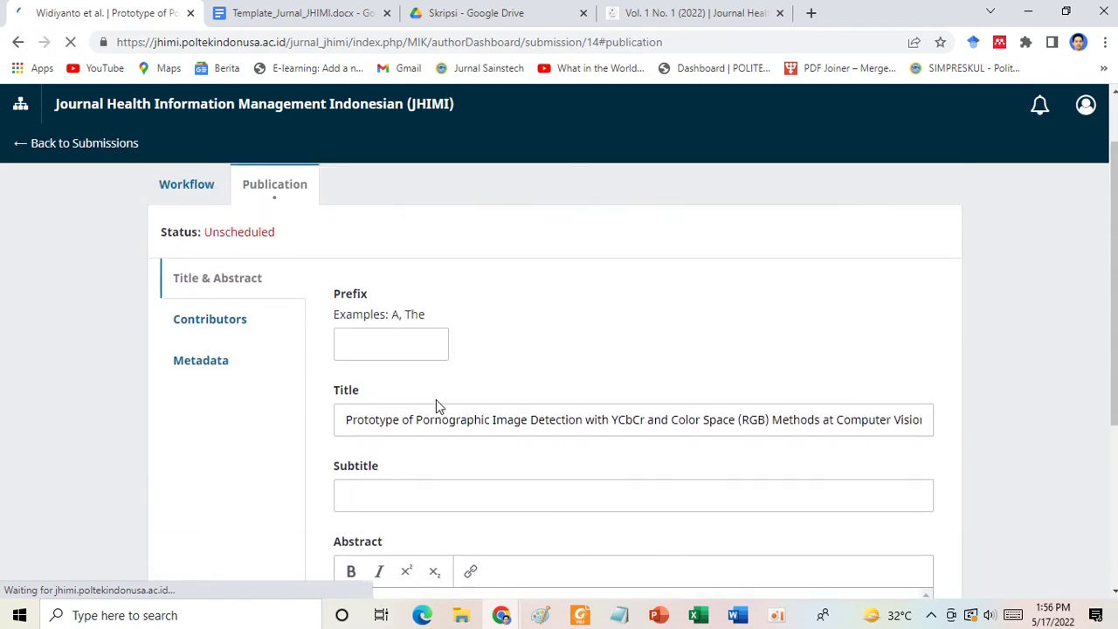
pyautogui.scroll(5, 436, 399)
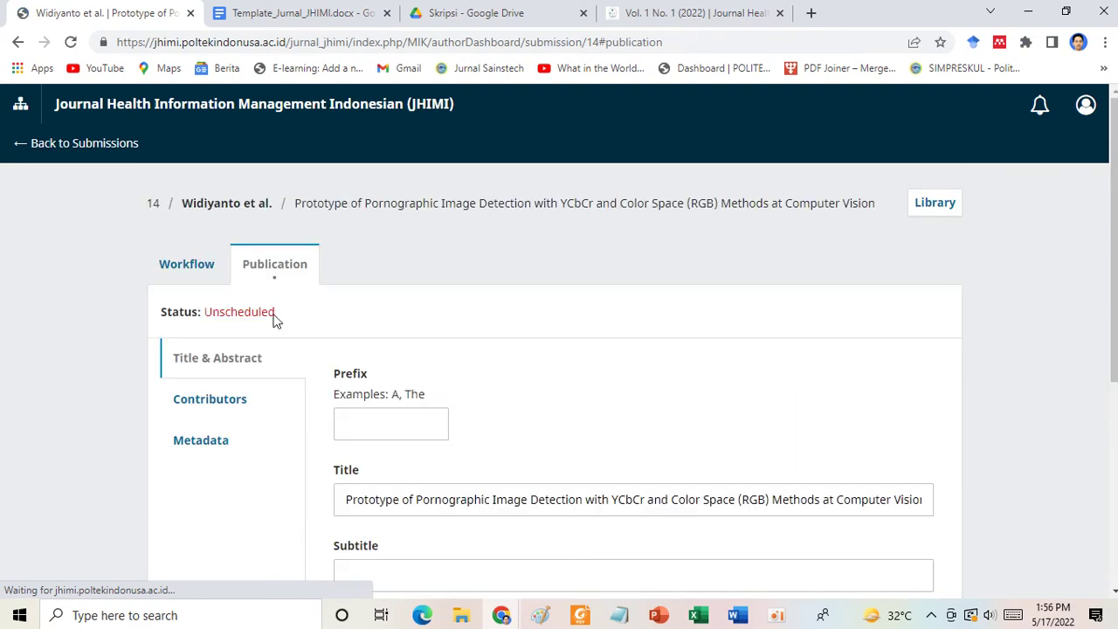
pyautogui.click(186, 264)
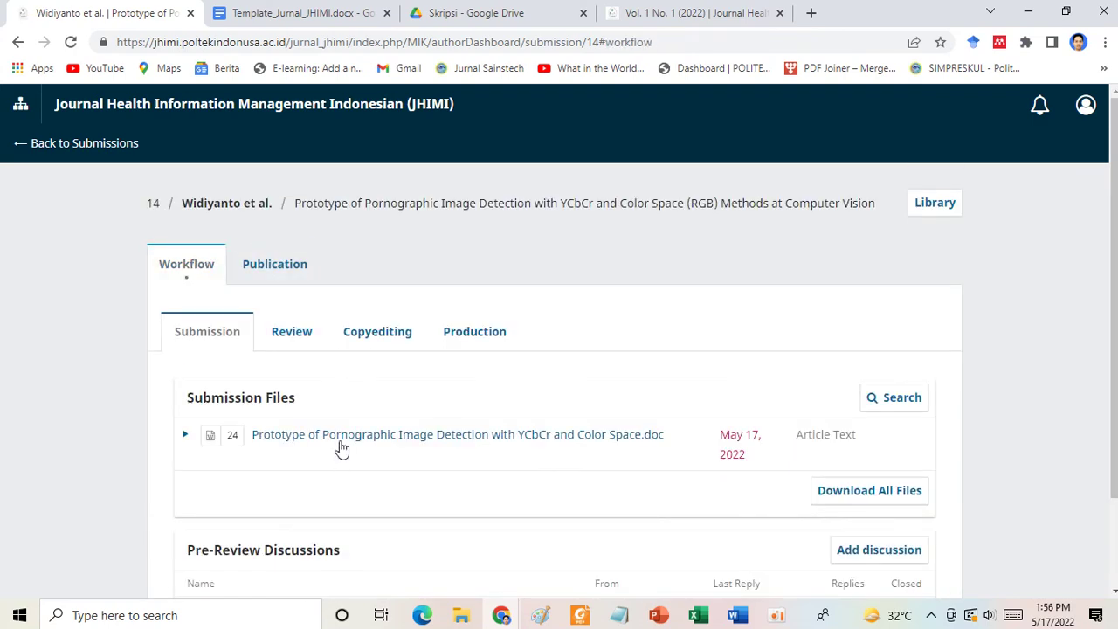
pyautogui.scroll(-1, 340, 447)
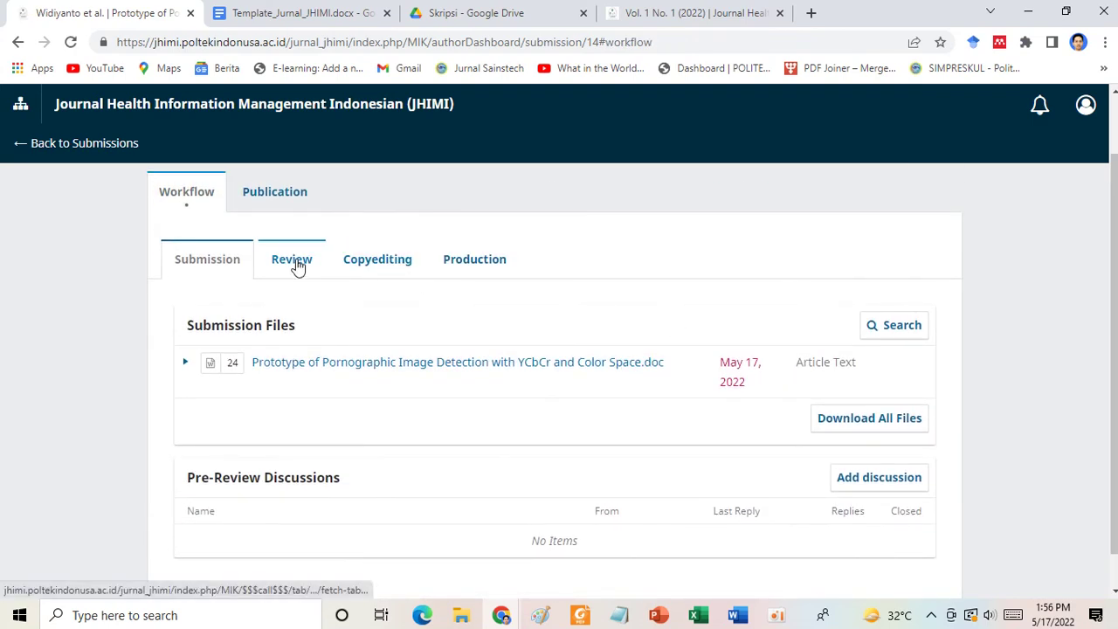
pyautogui.click(297, 262)
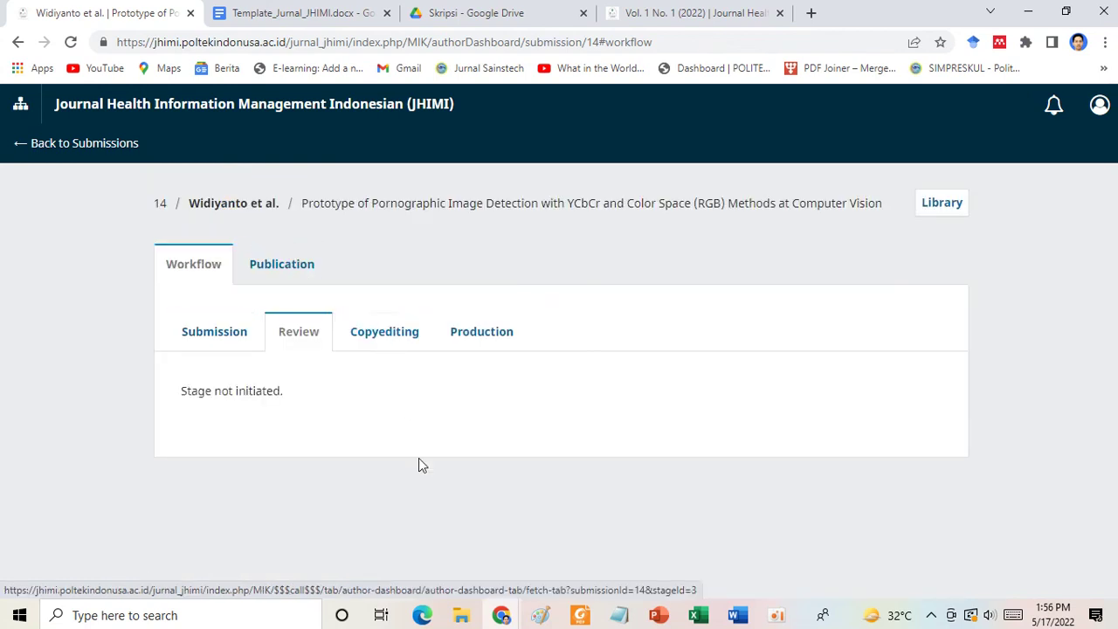
pyautogui.click(202, 347)
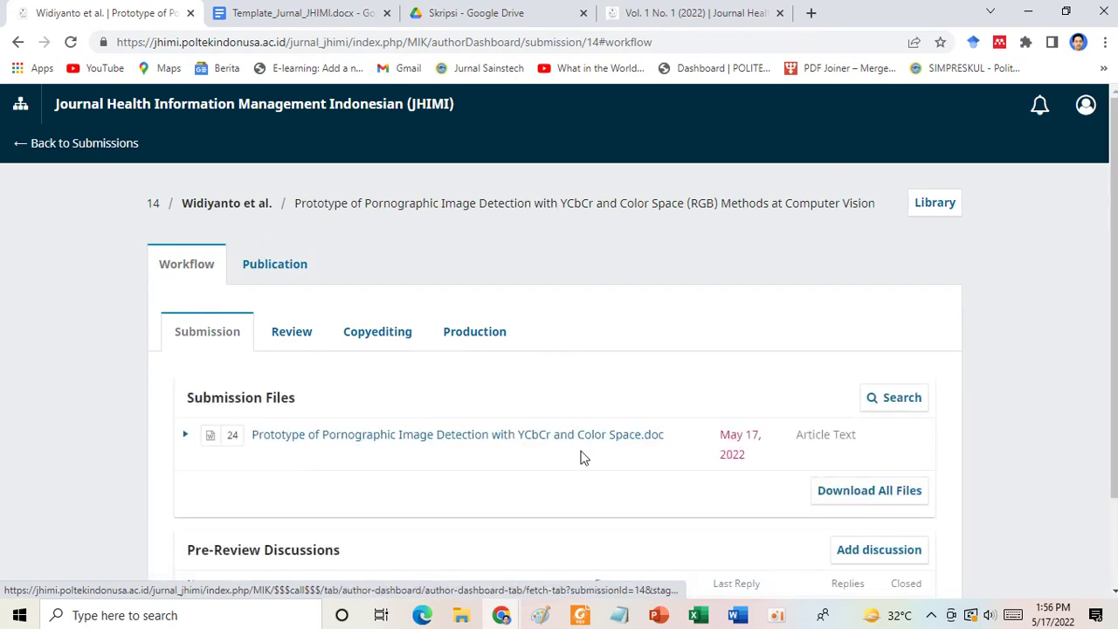
pyautogui.scroll(-1, 581, 457)
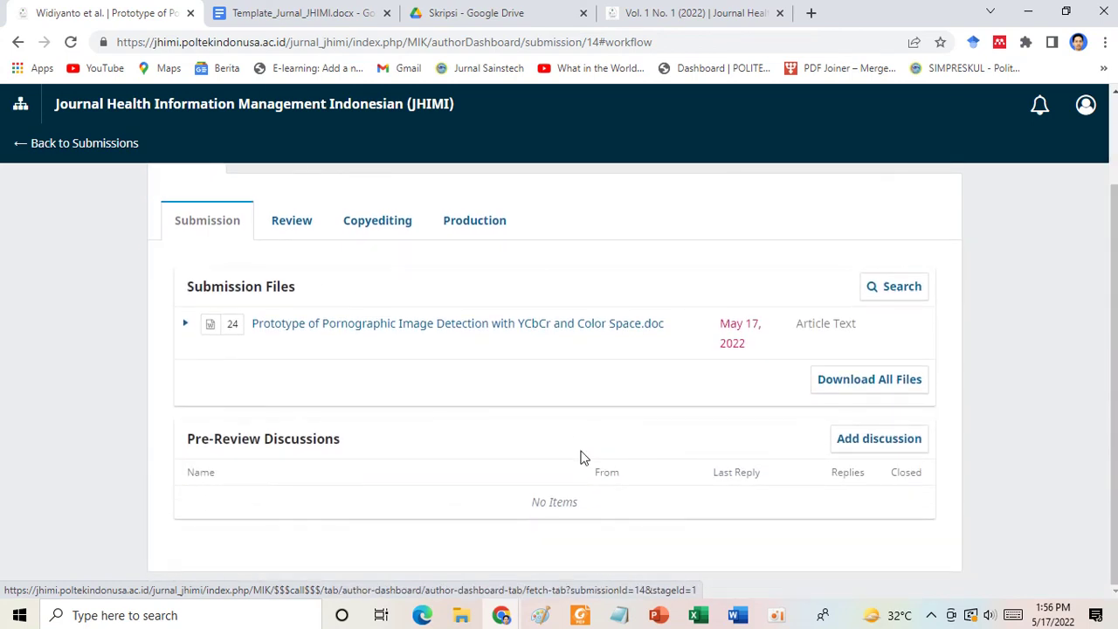